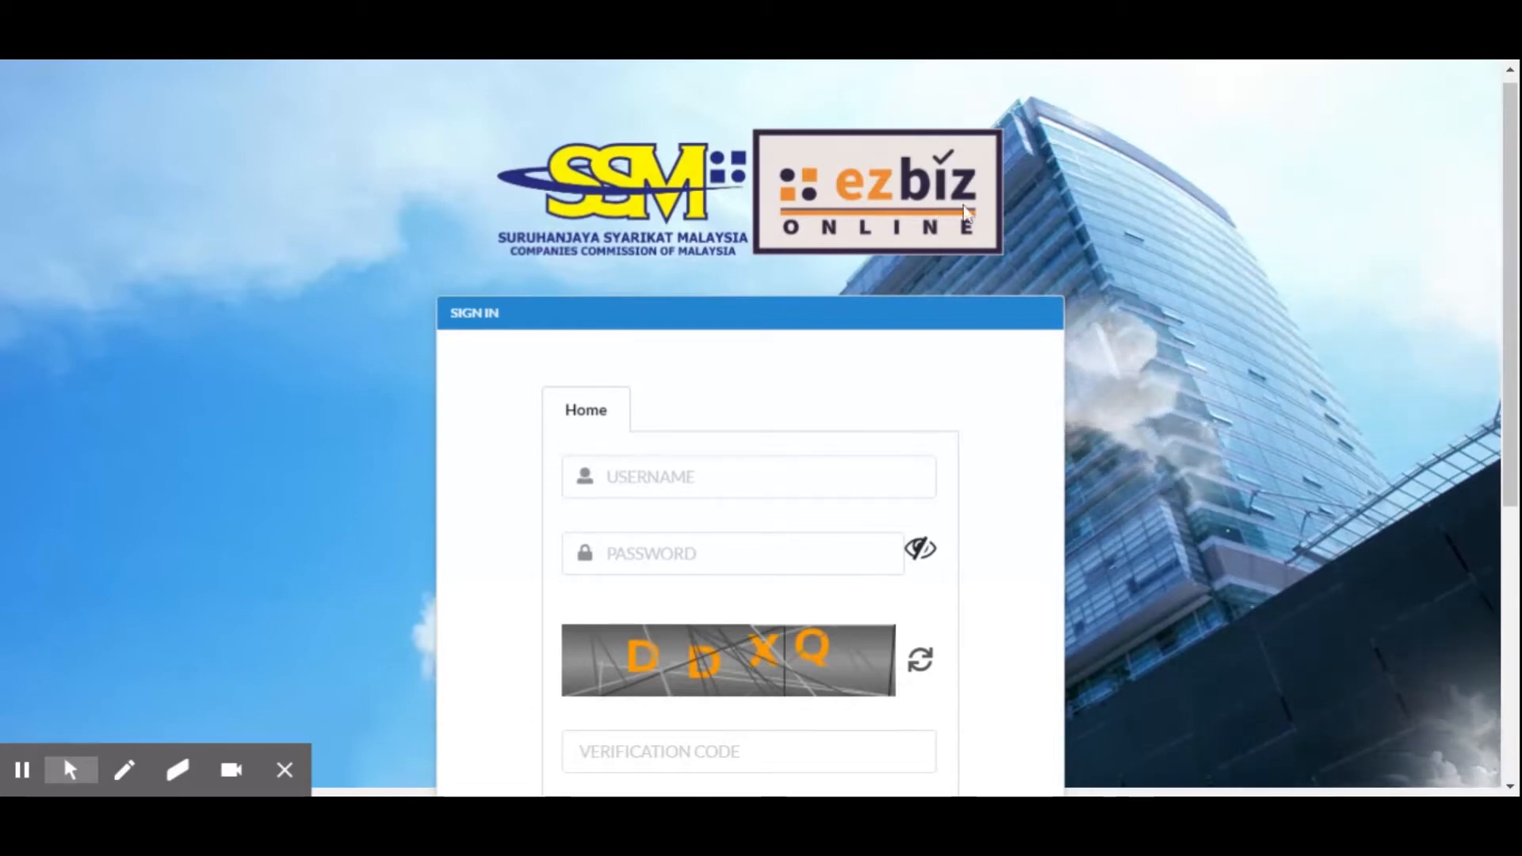
Examine the sign-in page, including its username, password and verification code fields and the sign-up option
scroll(1290, 400, "down", 4)
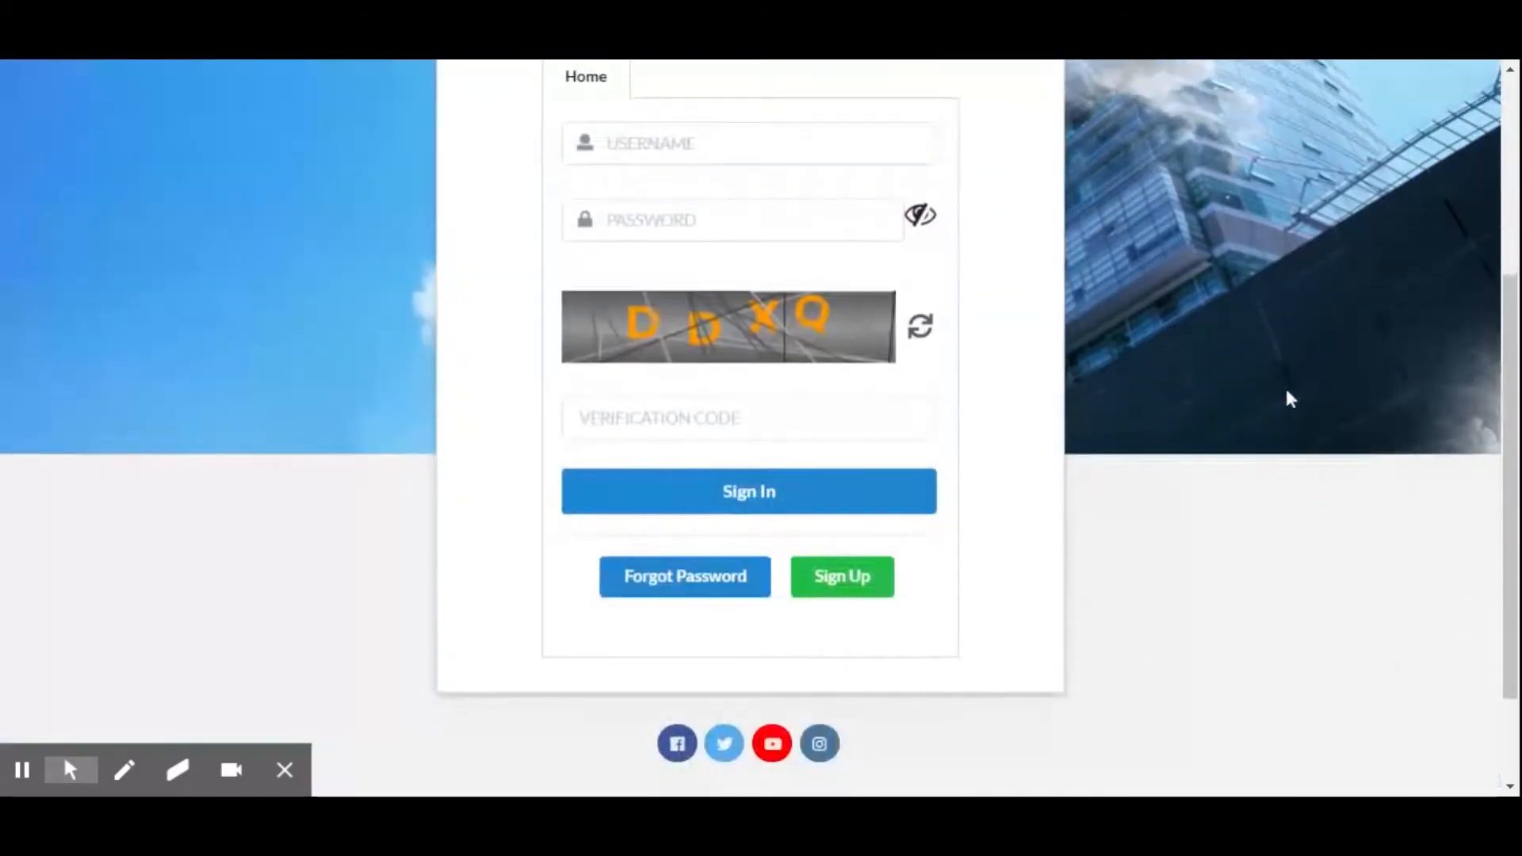
scroll(1290, 400, "up", 4)
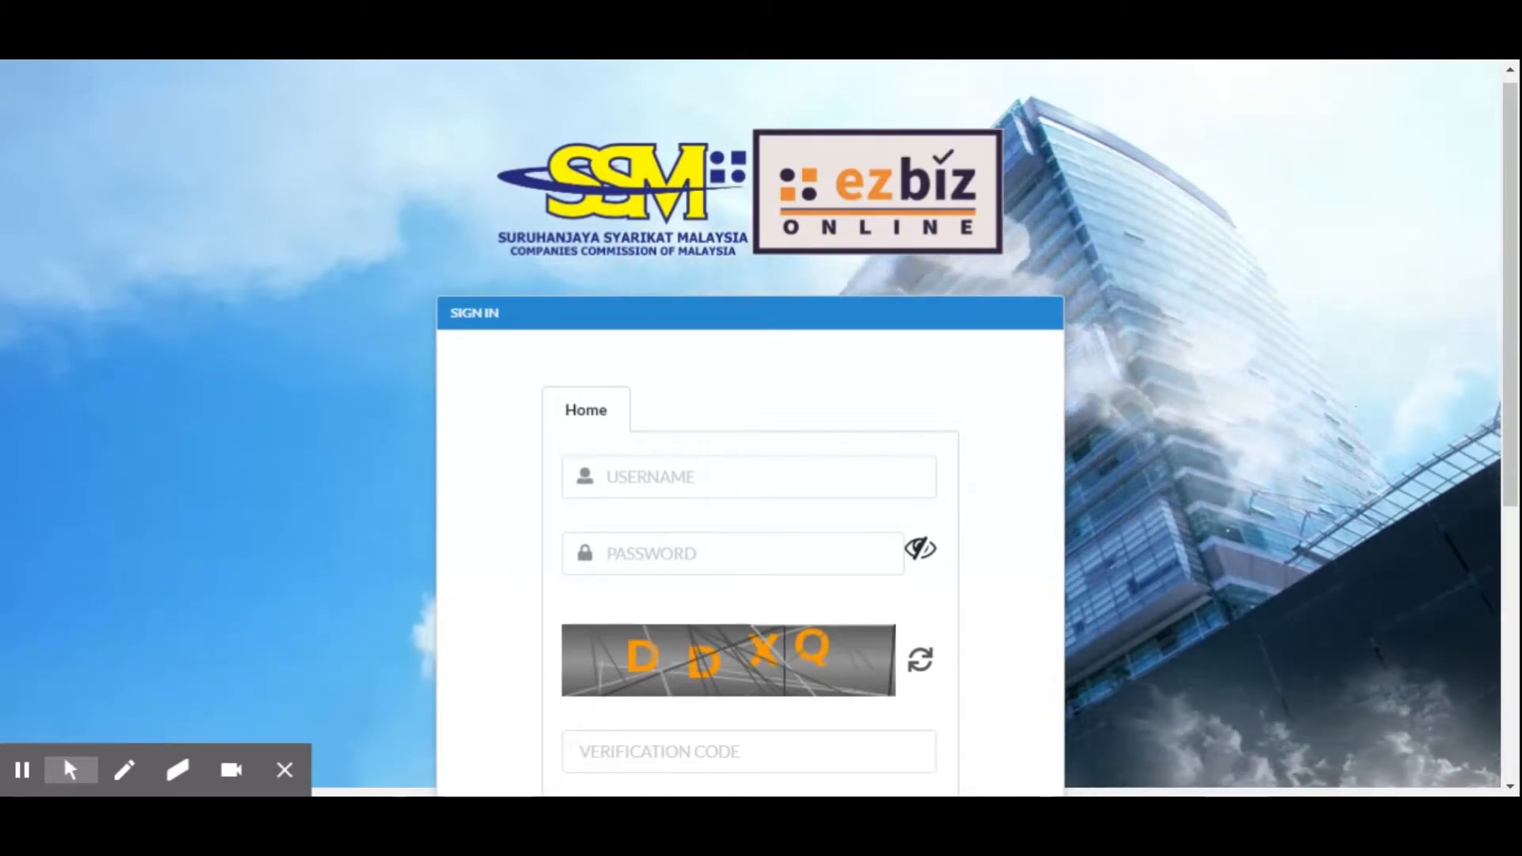
scroll(1512, 230, "down", 3)
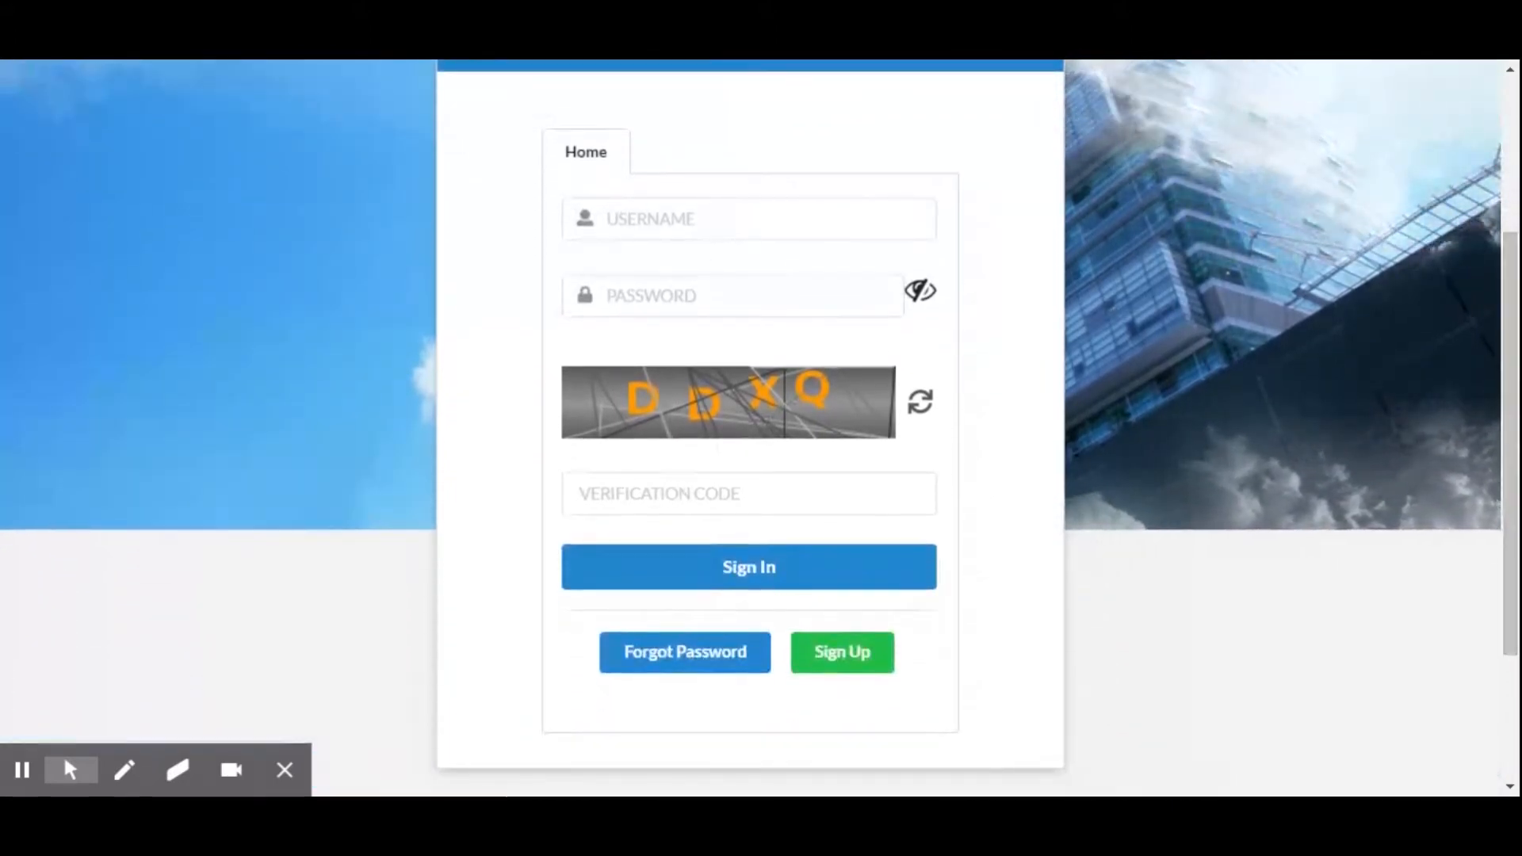
scroll(665, 425, "up", 1)
scroll(664, 425, "up", 2)
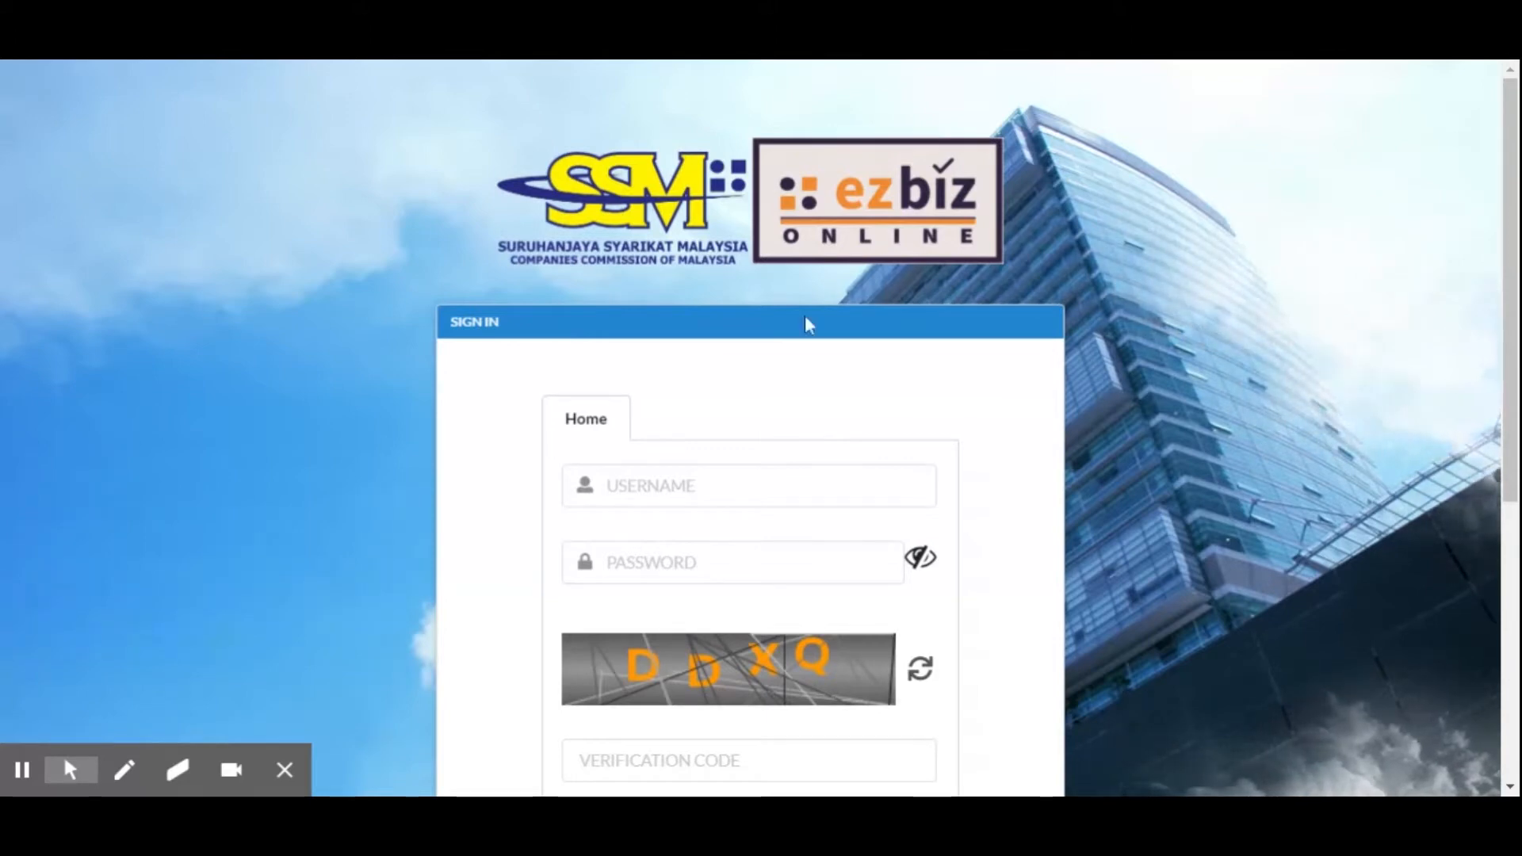
scroll(519, 194, "down", 1)
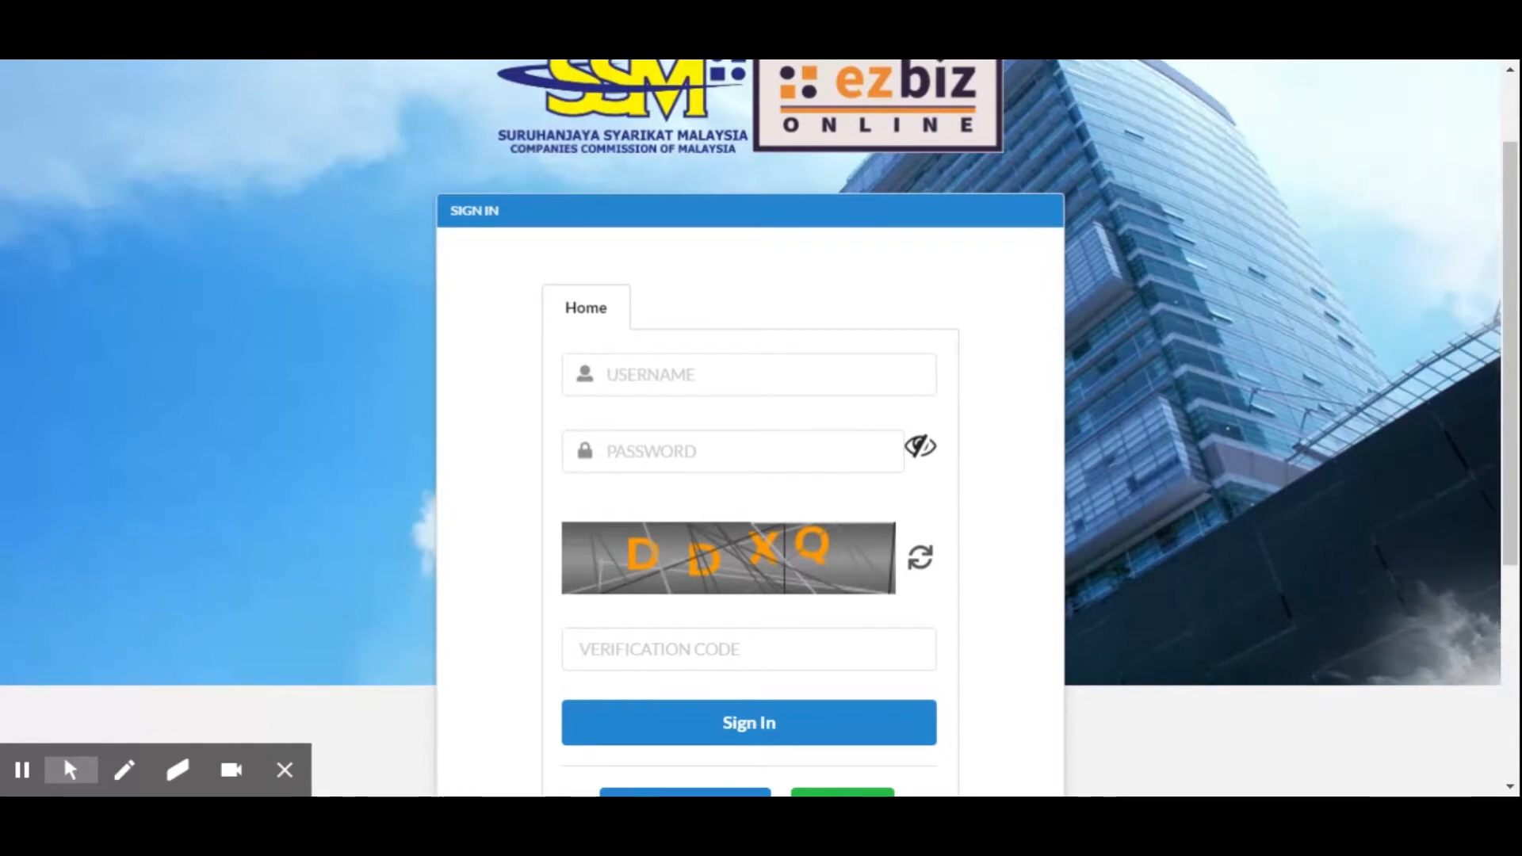
scroll(697, 397, "down", 3)
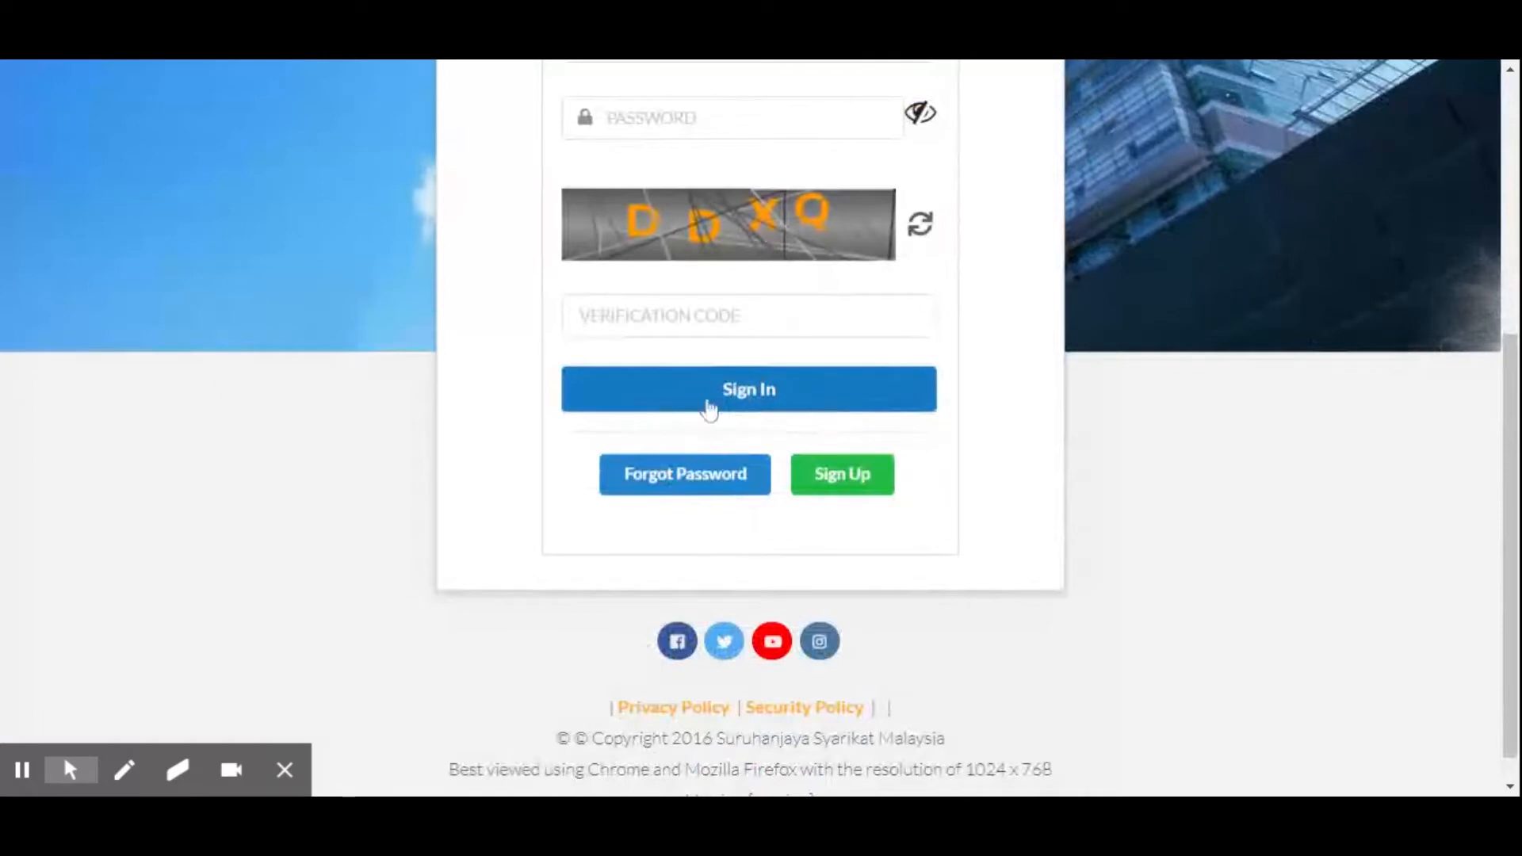
scroll(626, 412, "up", 2)
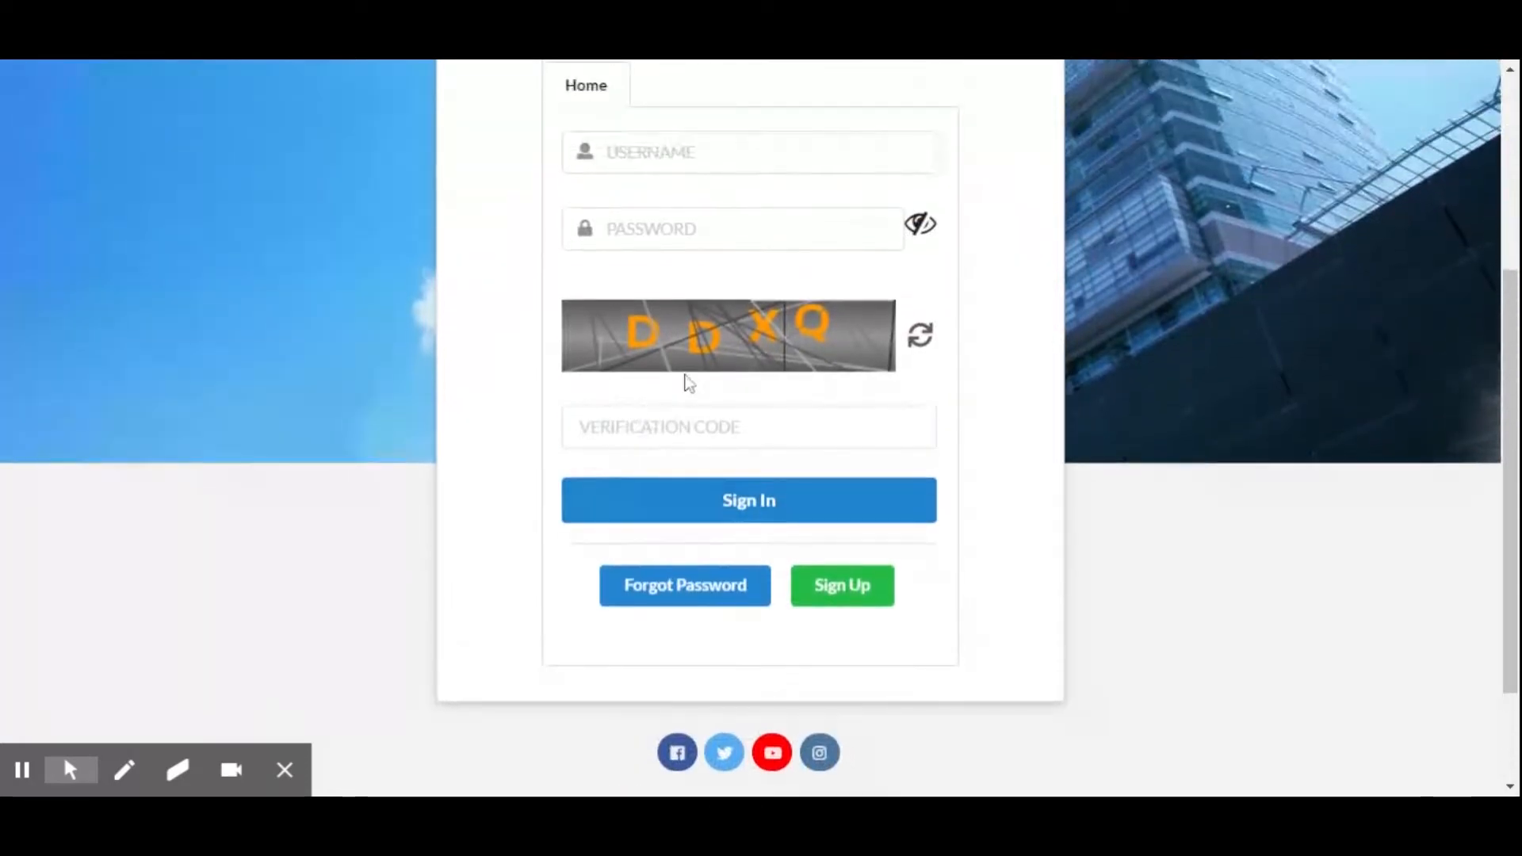
scroll(759, 377, "up", 2)
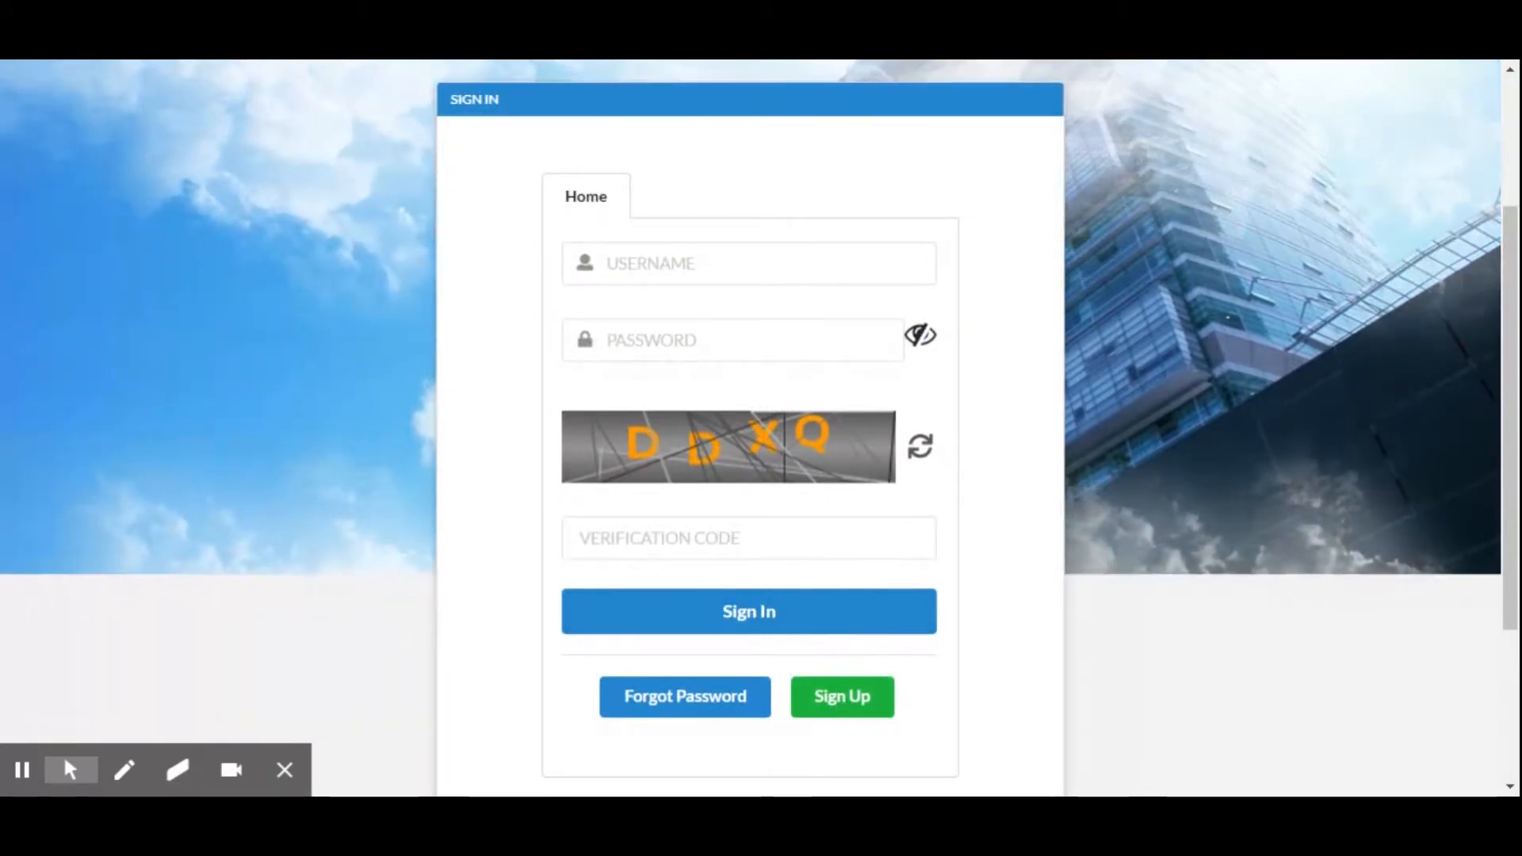
scroll(1106, 445, "up", 4)
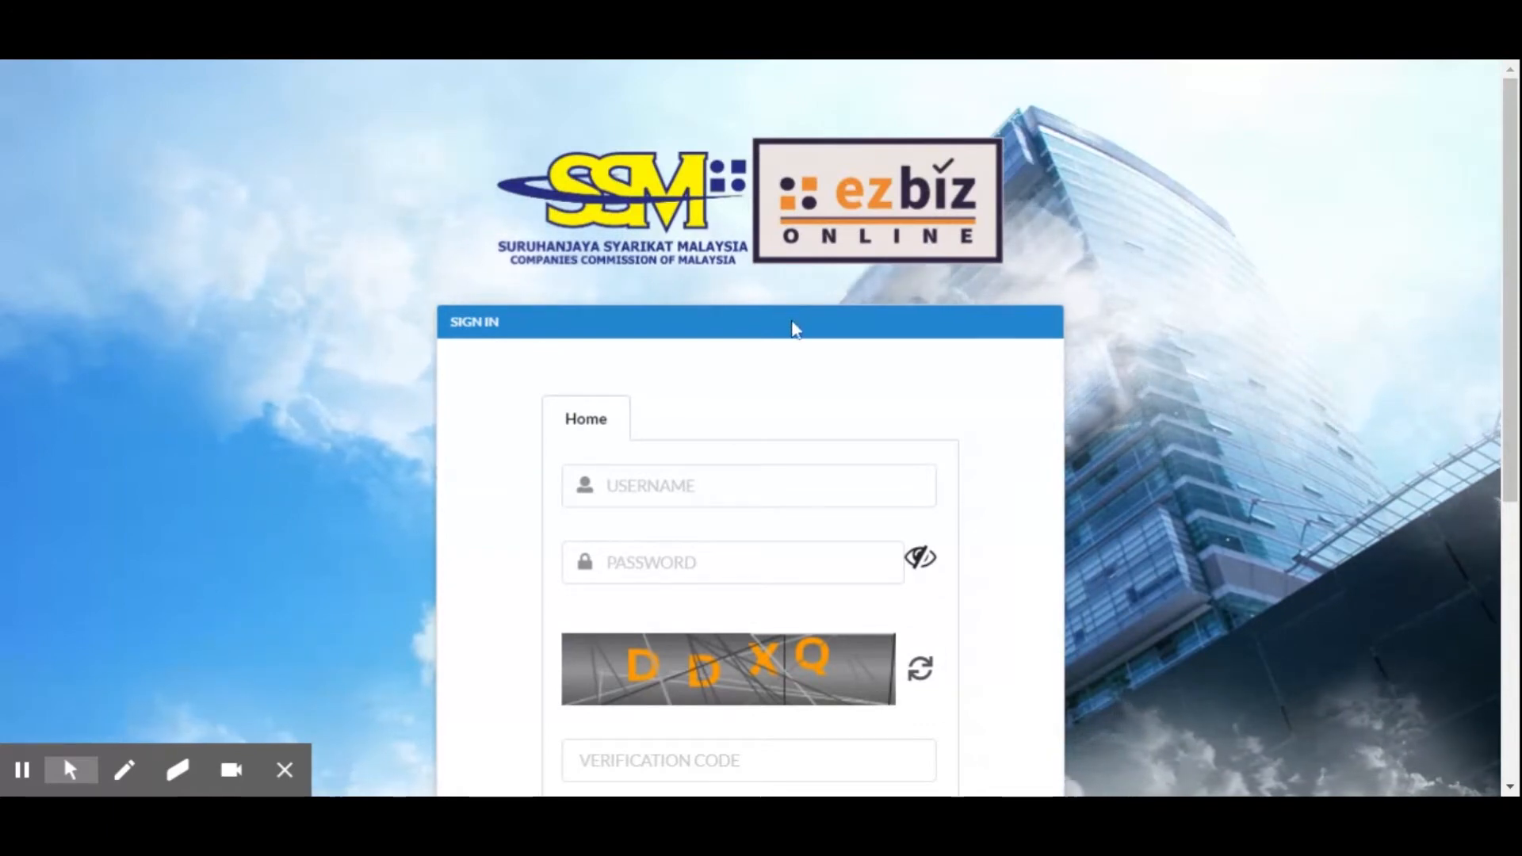
Mark the Sign Up option with a freehand green circle using the pen and open the registration form
scroll(793, 329, "down", 4)
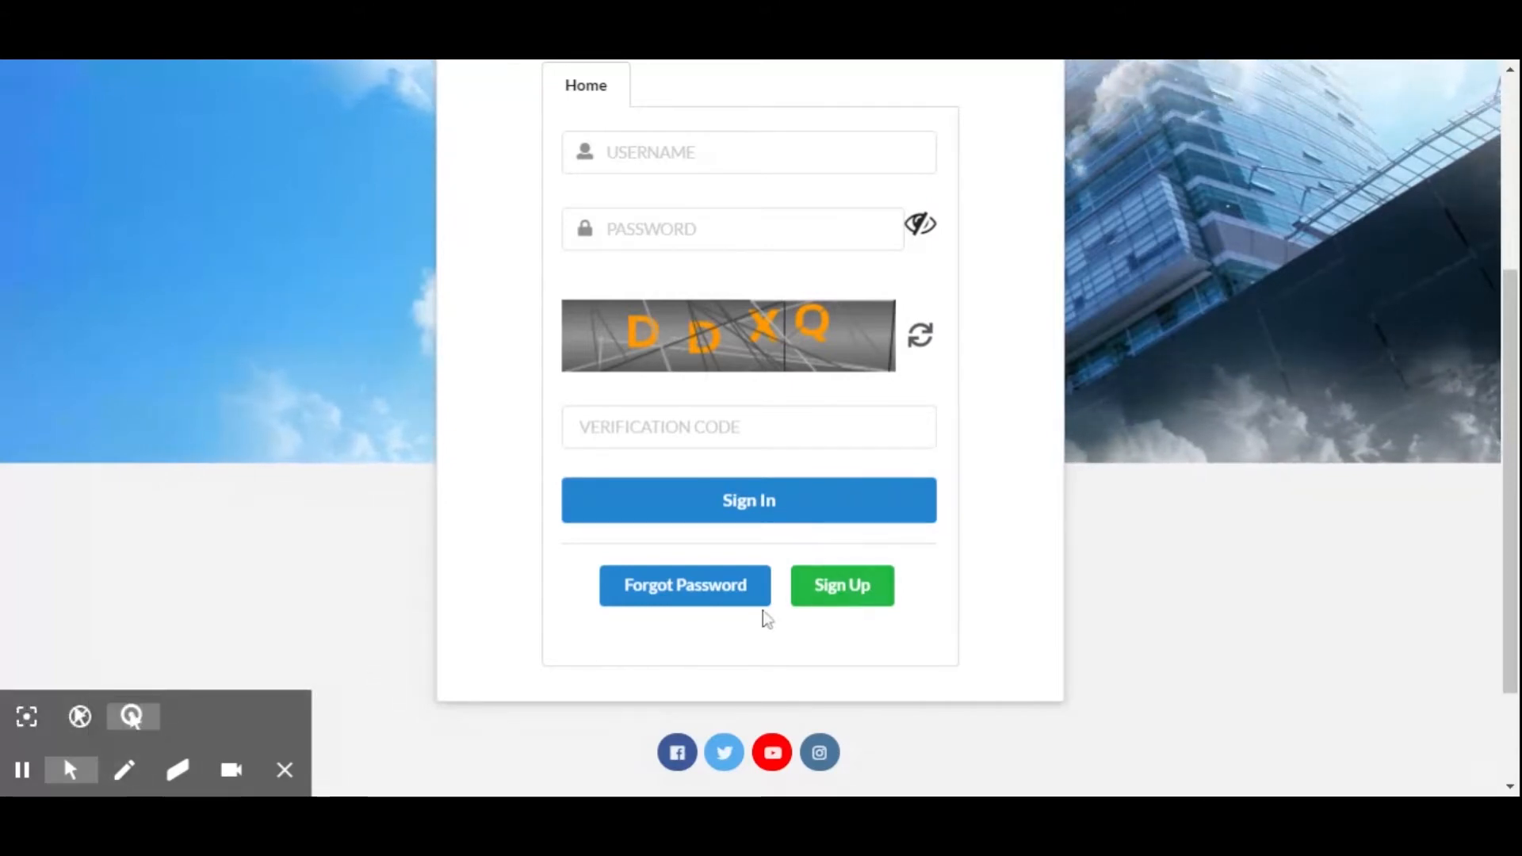
left_click(127, 773)
mouse_move(888, 574)
left_mouse_down()
mouse_move(830, 544)
mouse_move(801, 584)
mouse_move(930, 578)
mouse_move(829, 533)
mouse_move(783, 623)
mouse_move(954, 618)
mouse_move(910, 533)
mouse_move(832, 543)
left_mouse_up()
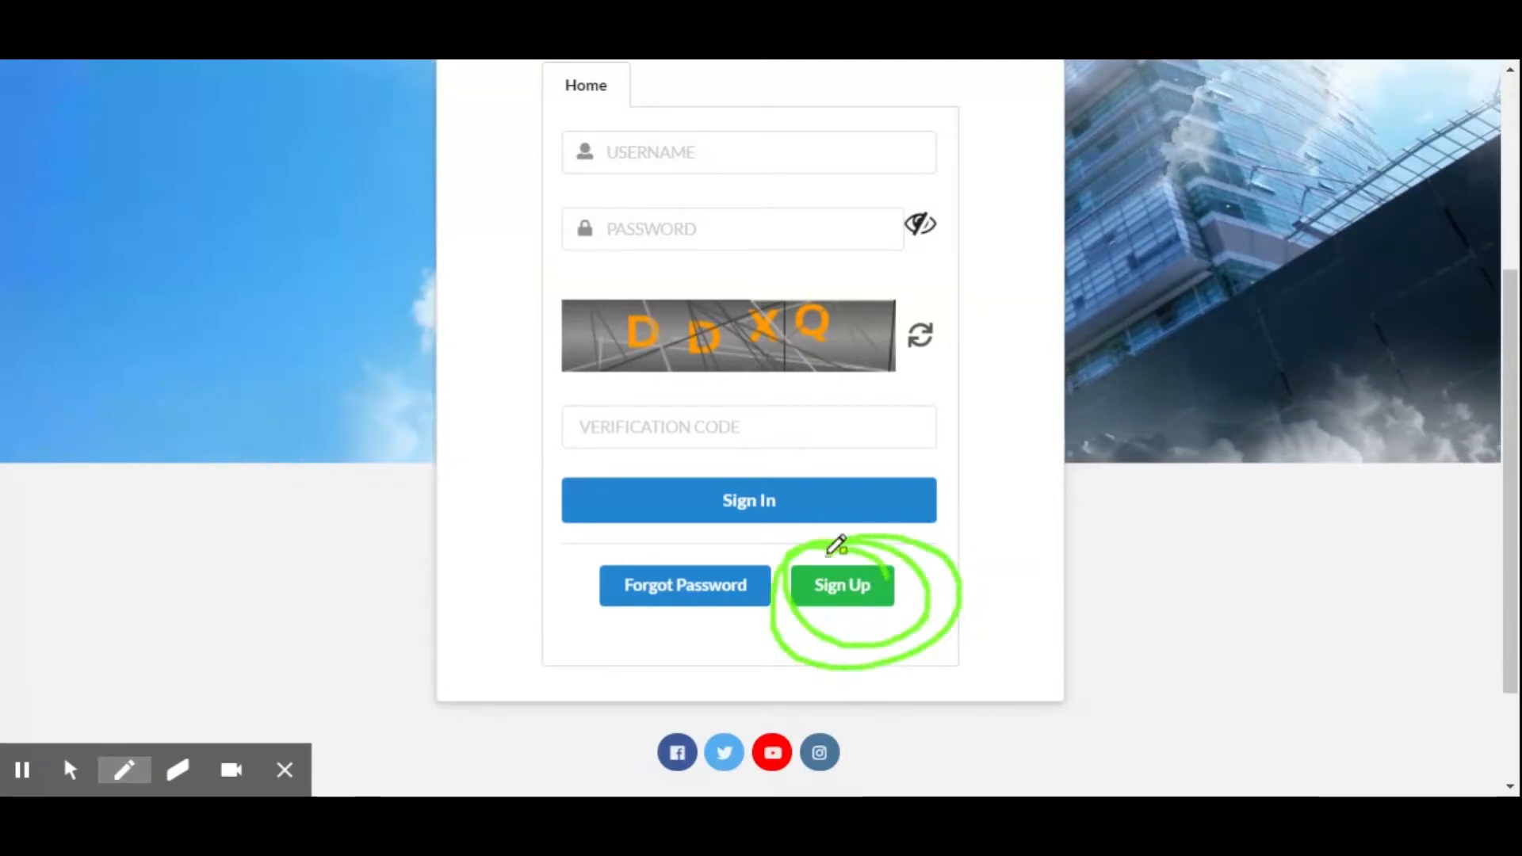
left_click(145, 778)
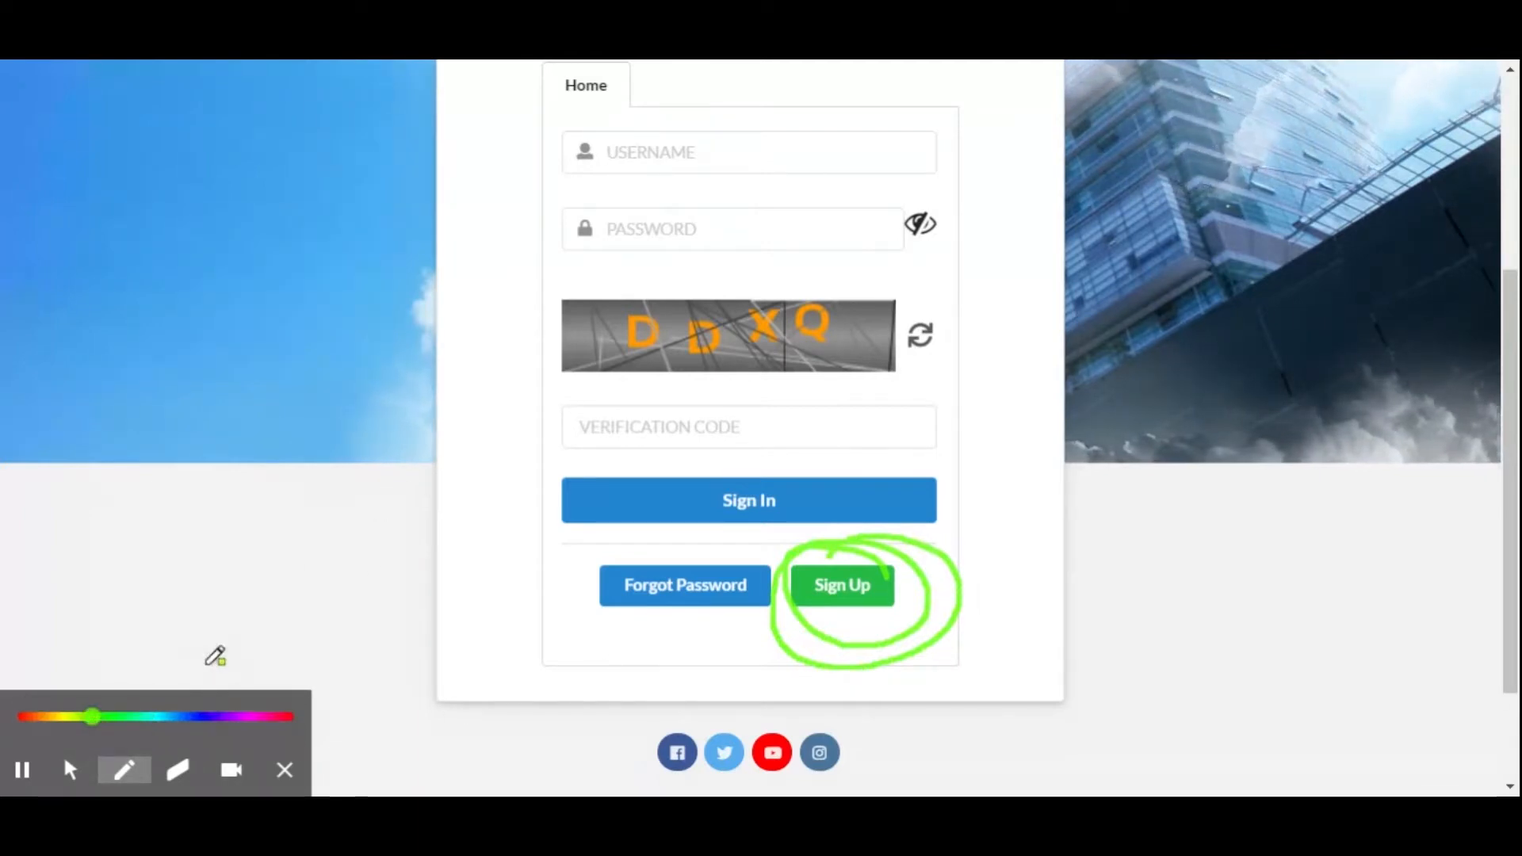
scroll(759, 428, "up", 2)
scroll(759, 428, "down", 2)
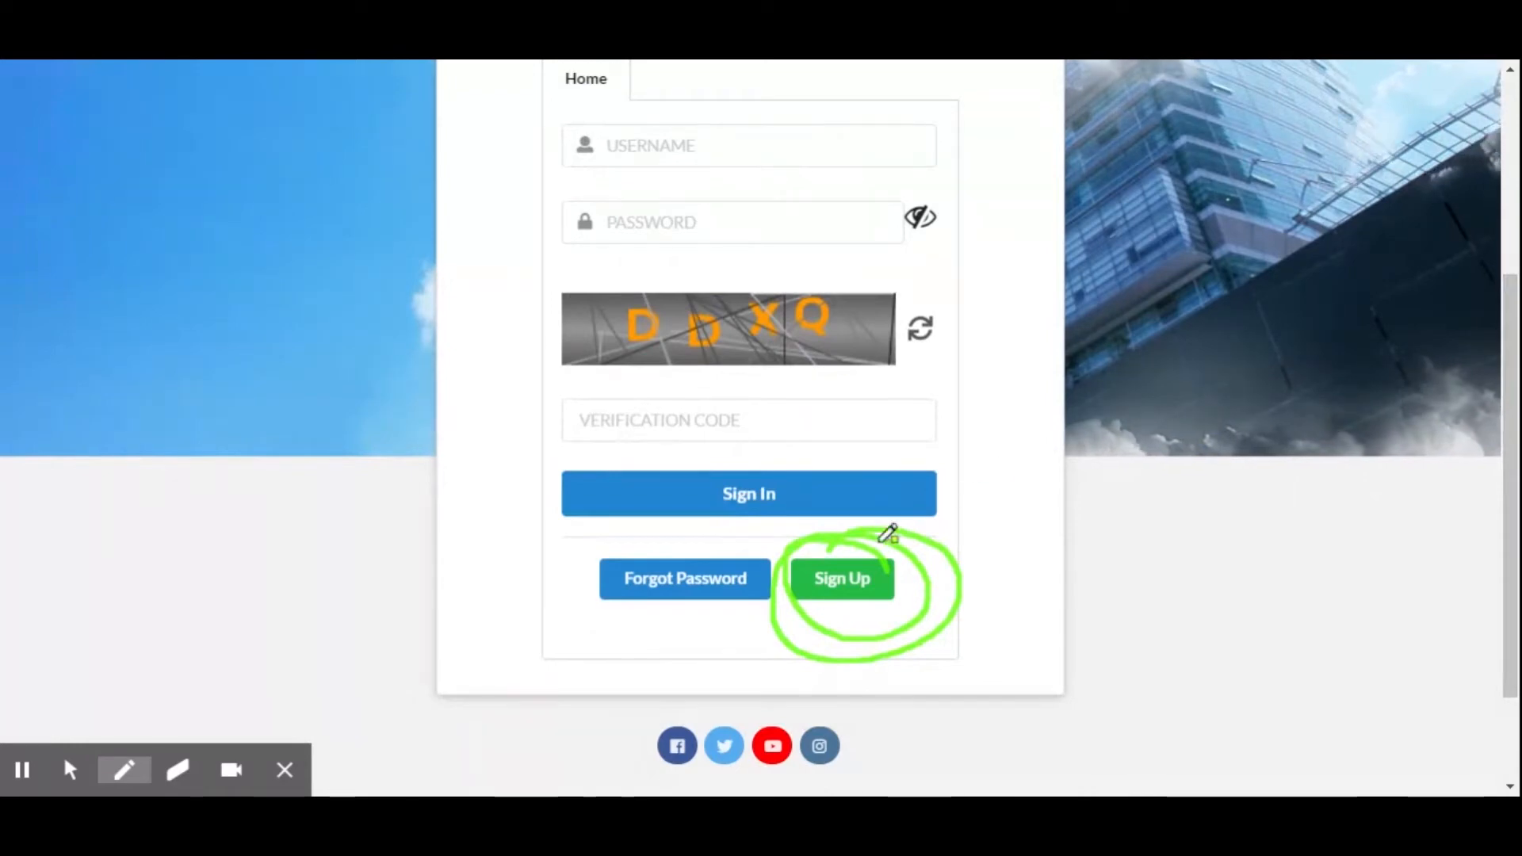
left_click(70, 769)
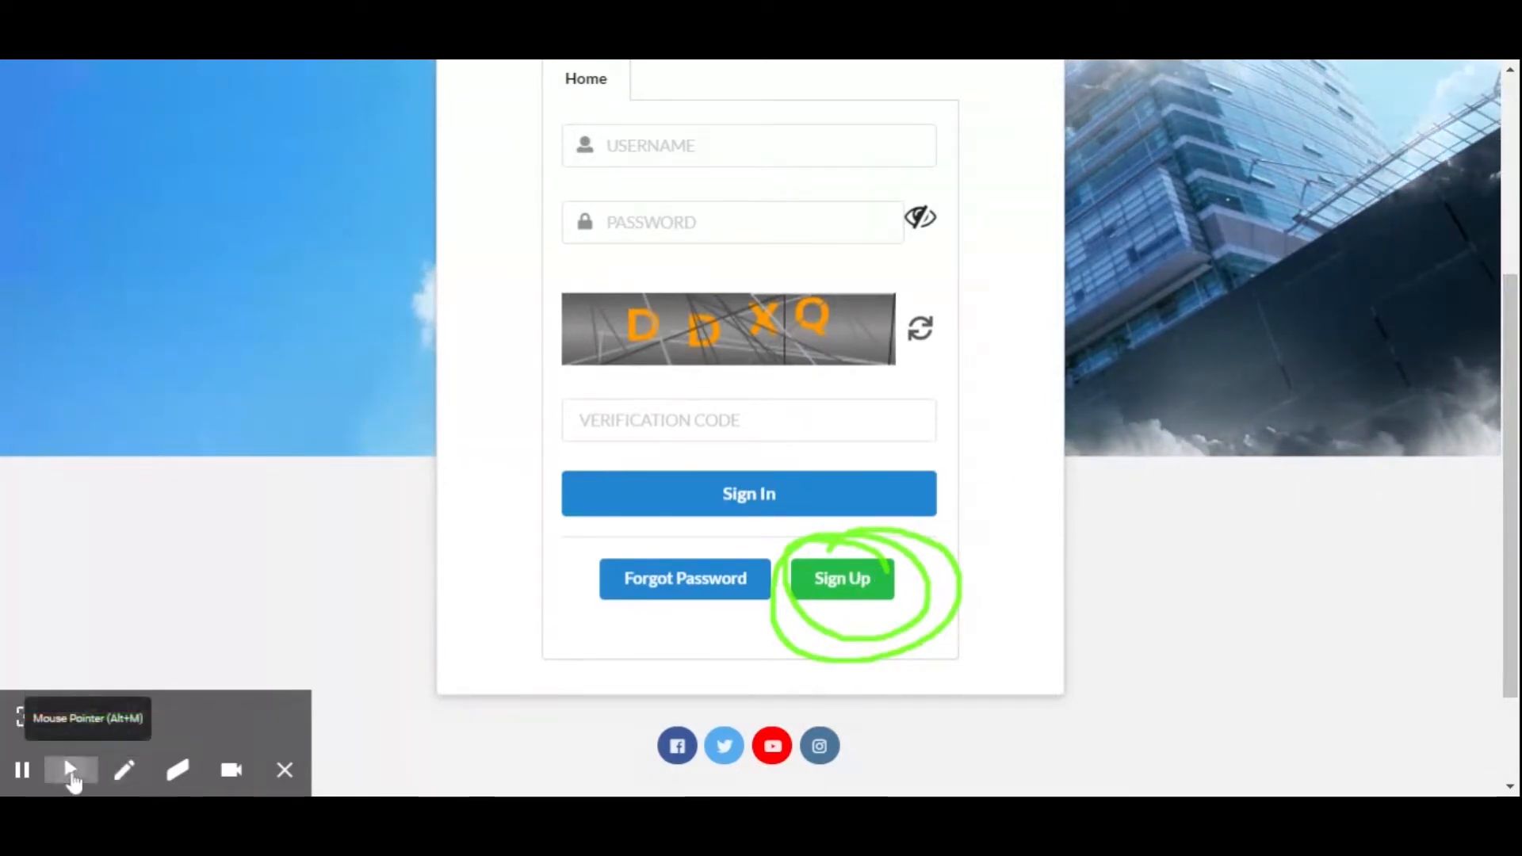
left_click(838, 587)
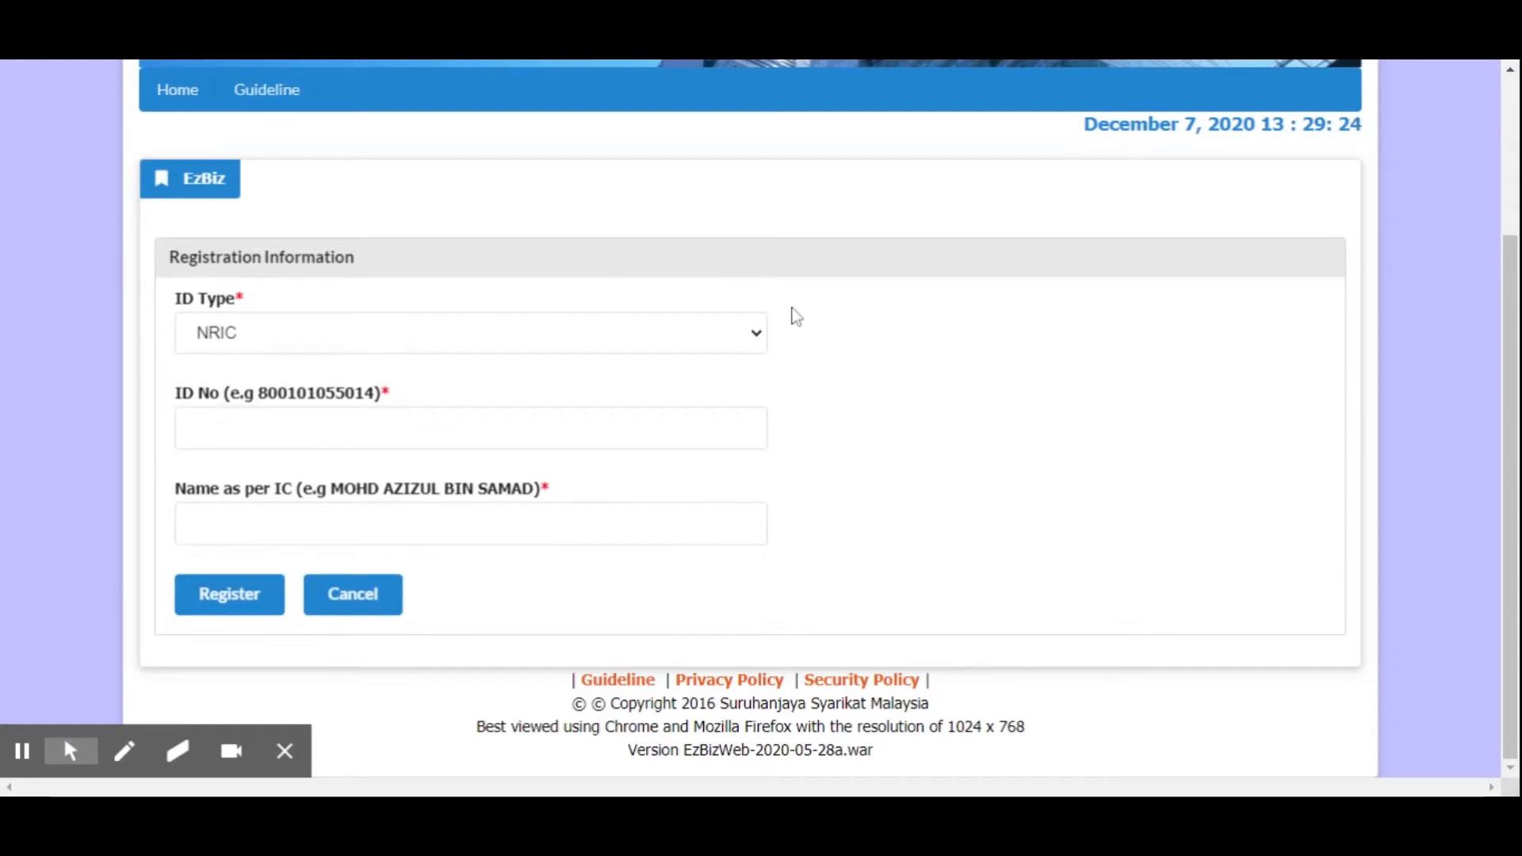
Go through the ID Type, ID No and name fields and mark the Register option with the pen
left_click(298, 345)
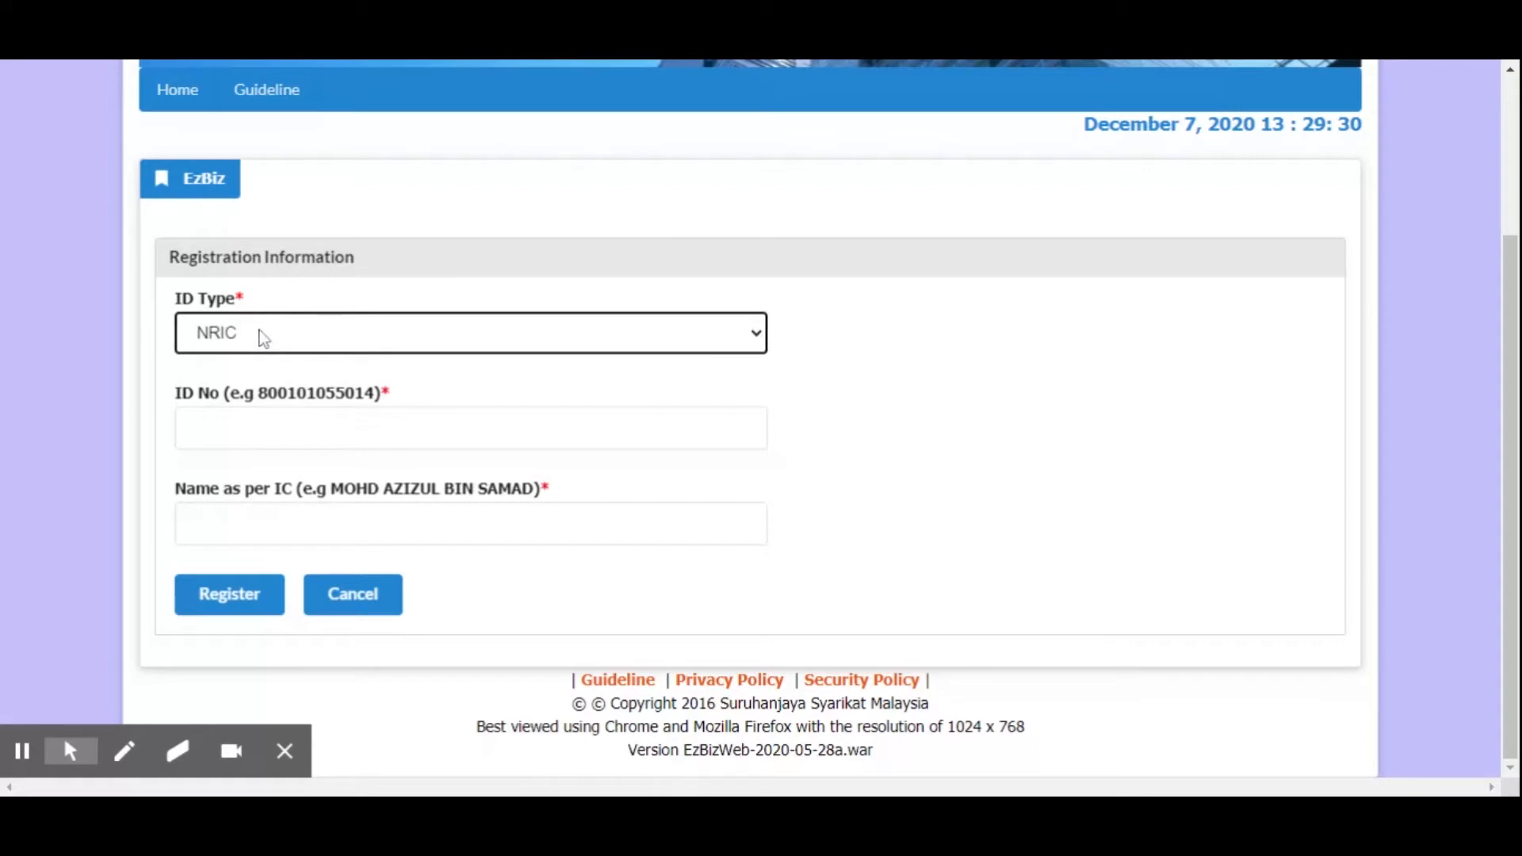
left_click(377, 428)
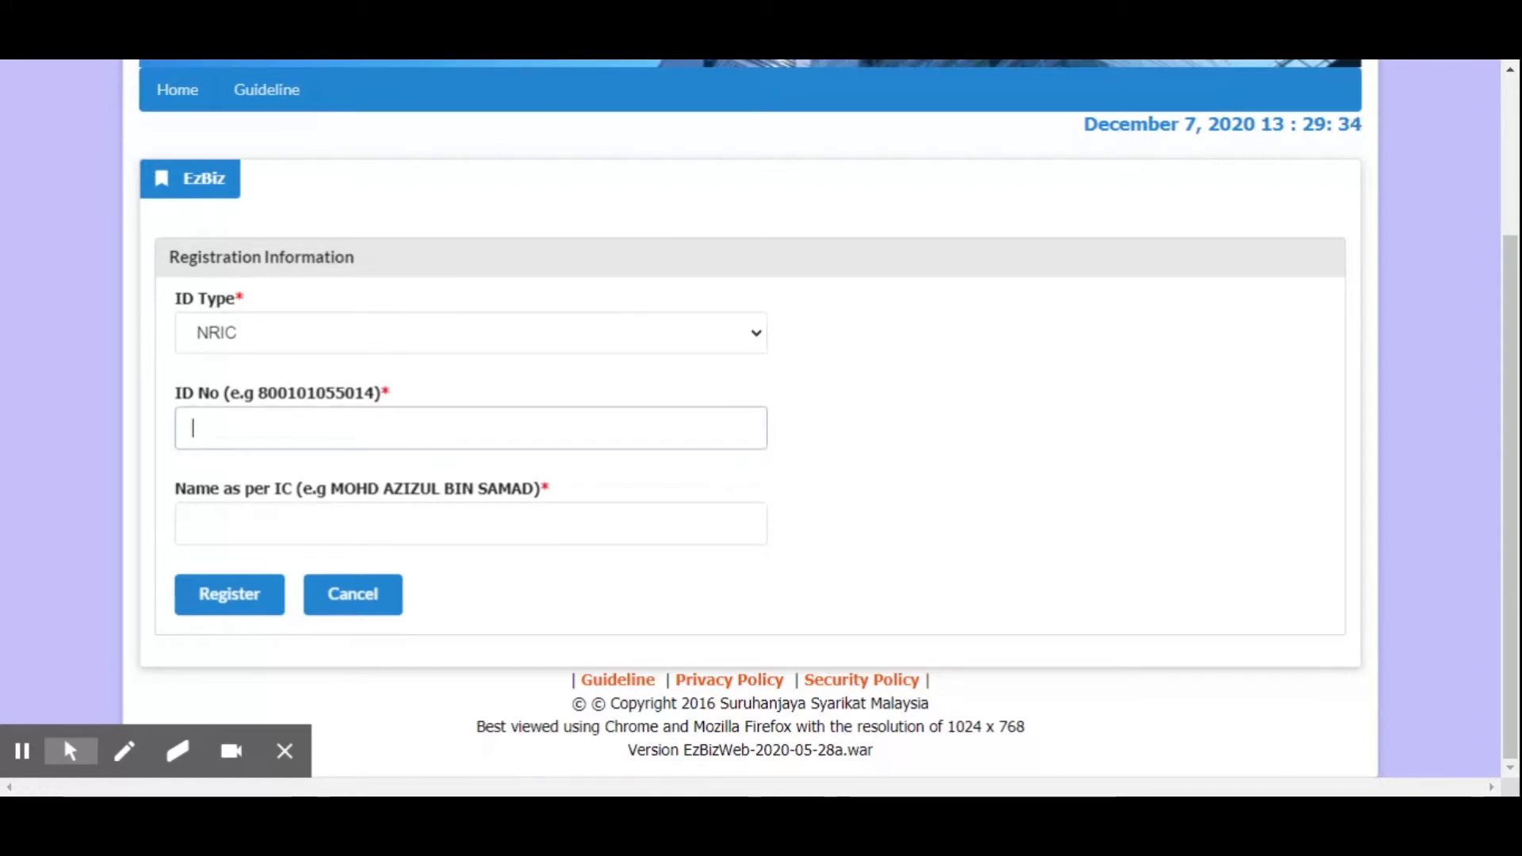
left_click(180, 525)
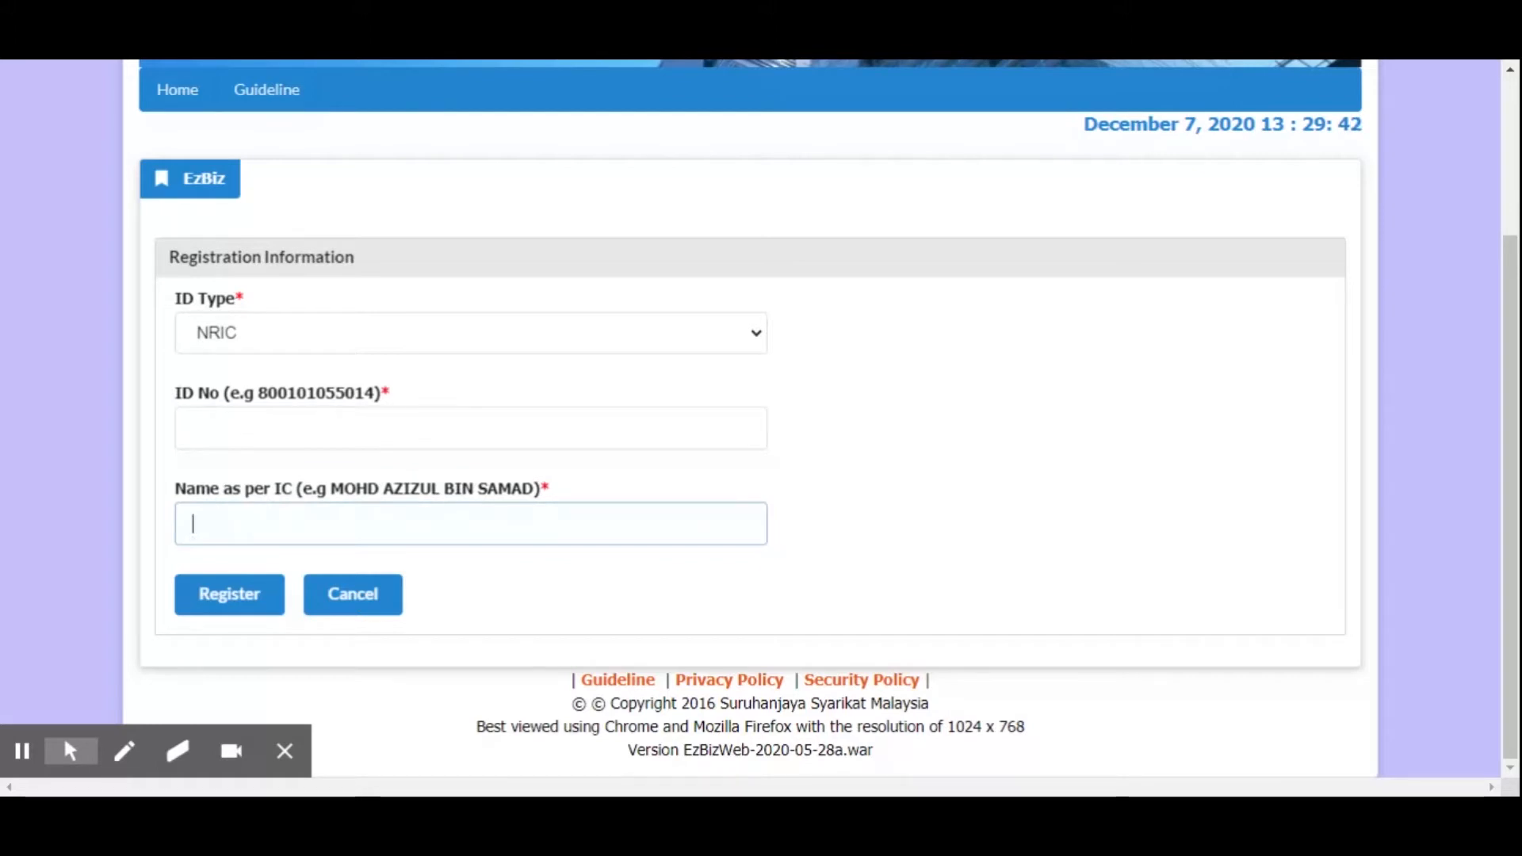
left_click(193, 428)
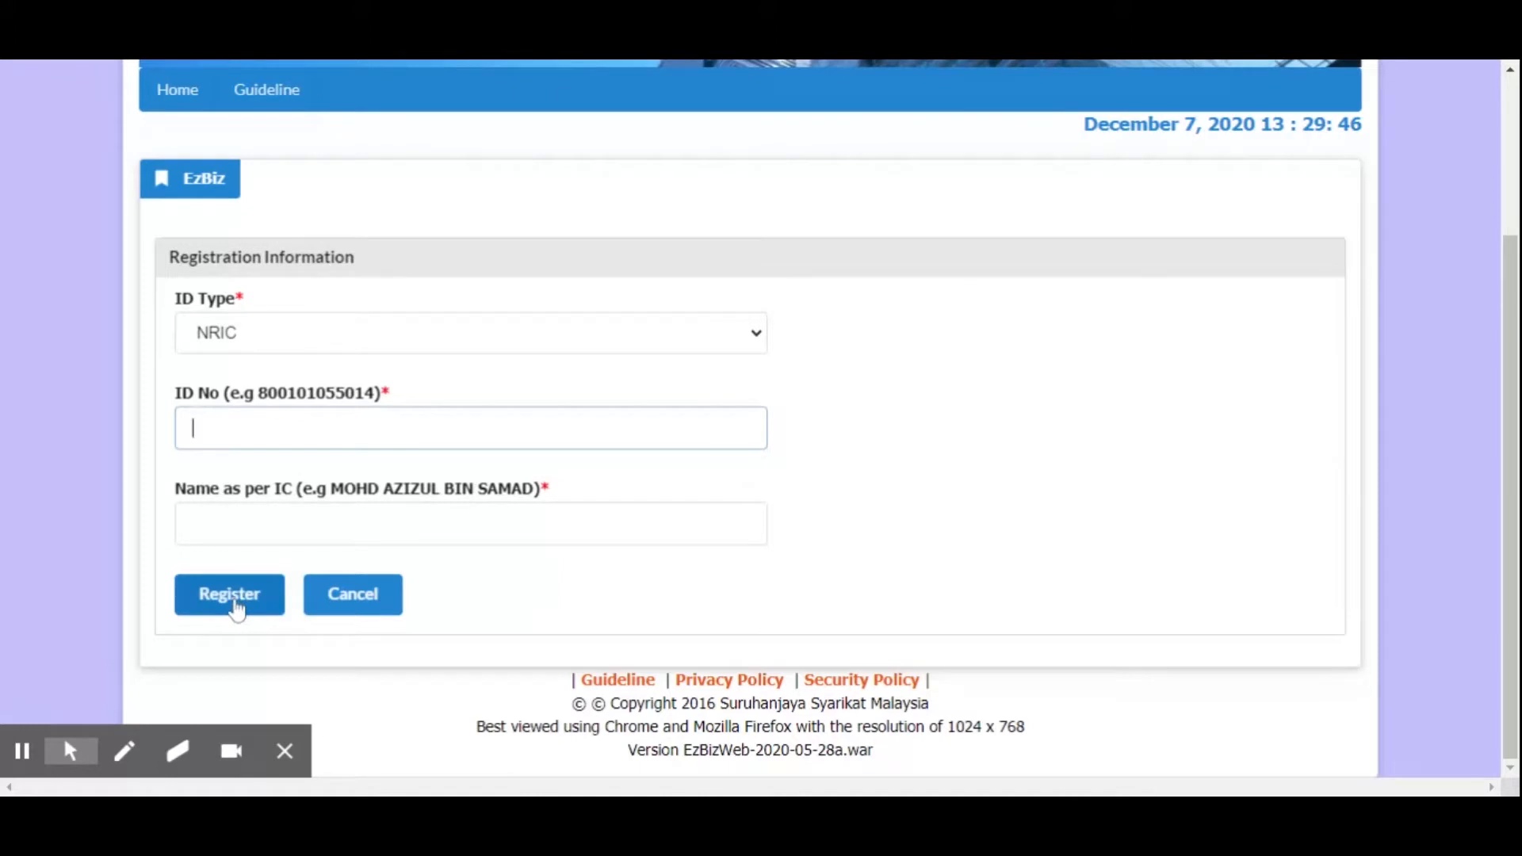
left_click(124, 750)
mouse_move(232, 556)
left_mouse_down()
mouse_move(182, 560)
mouse_move(201, 624)
mouse_move(293, 616)
left_mouse_up()
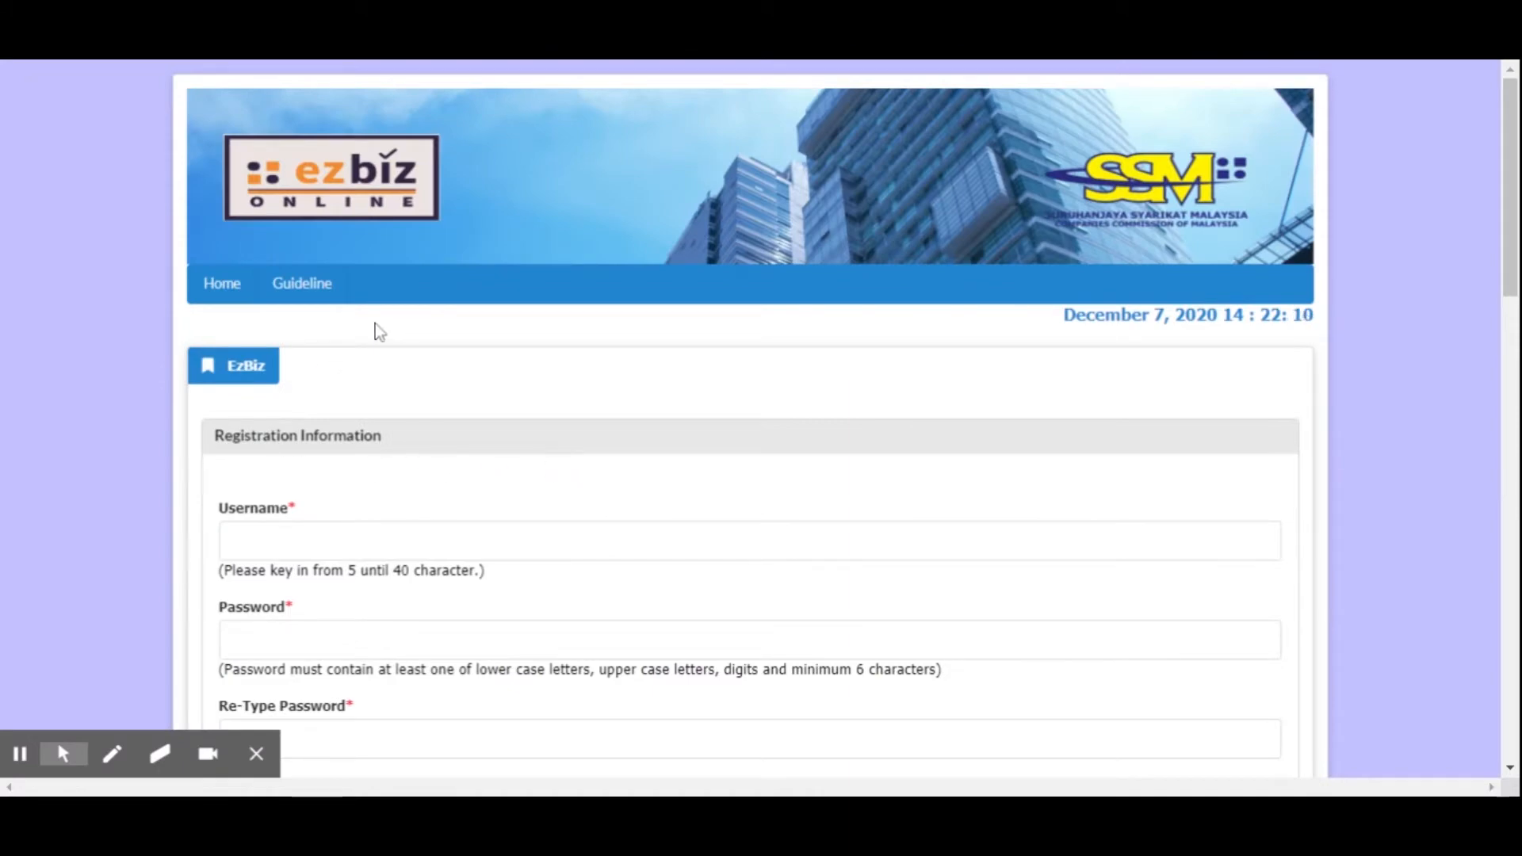
Enter the account username in the Registration Information section
scroll(375, 325, "down", 3)
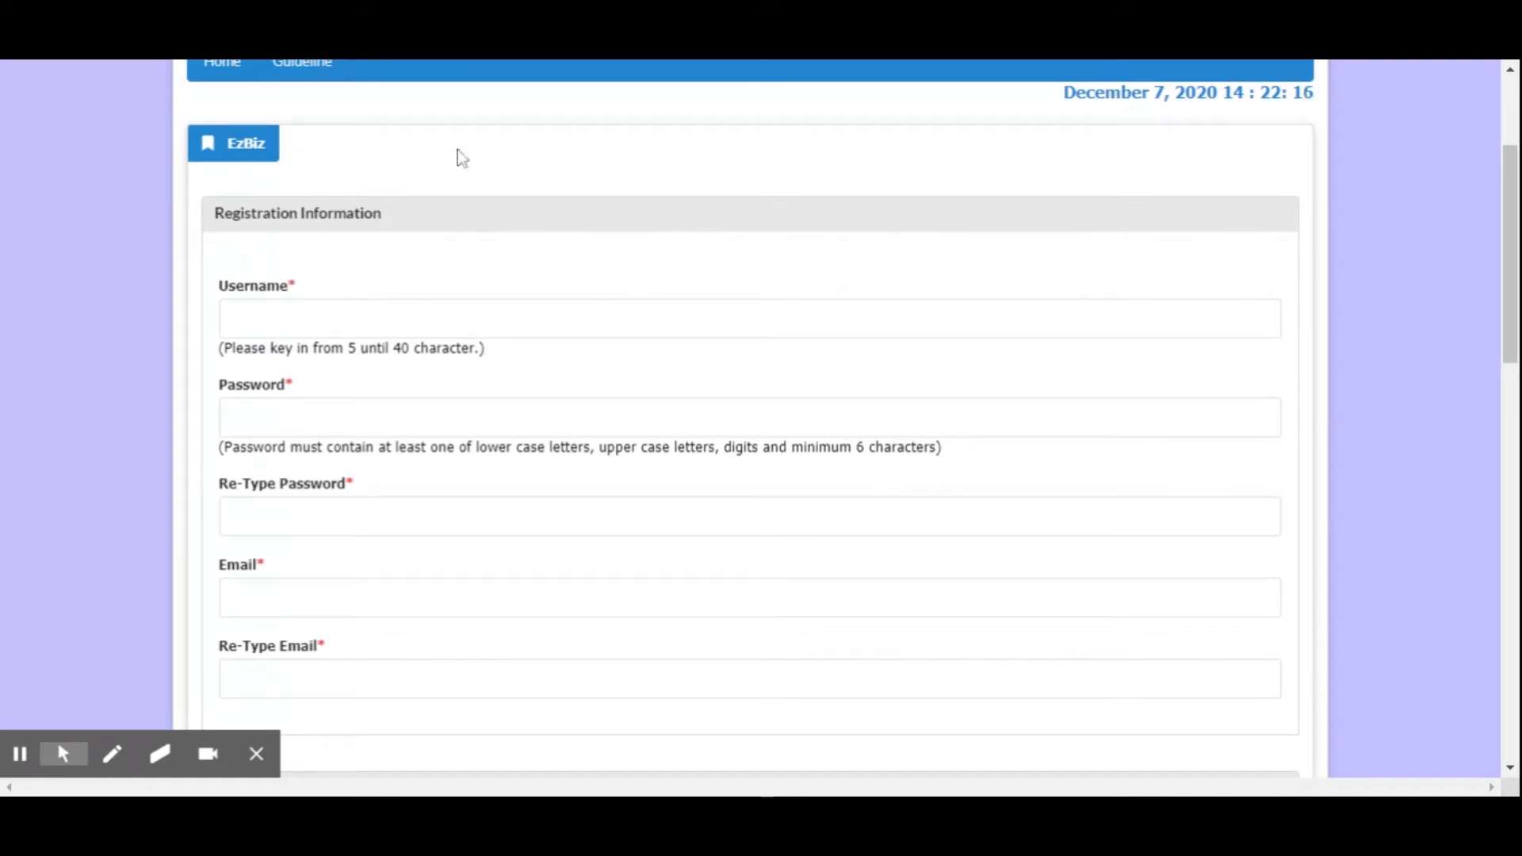
scroll(506, 377, "up", 3)
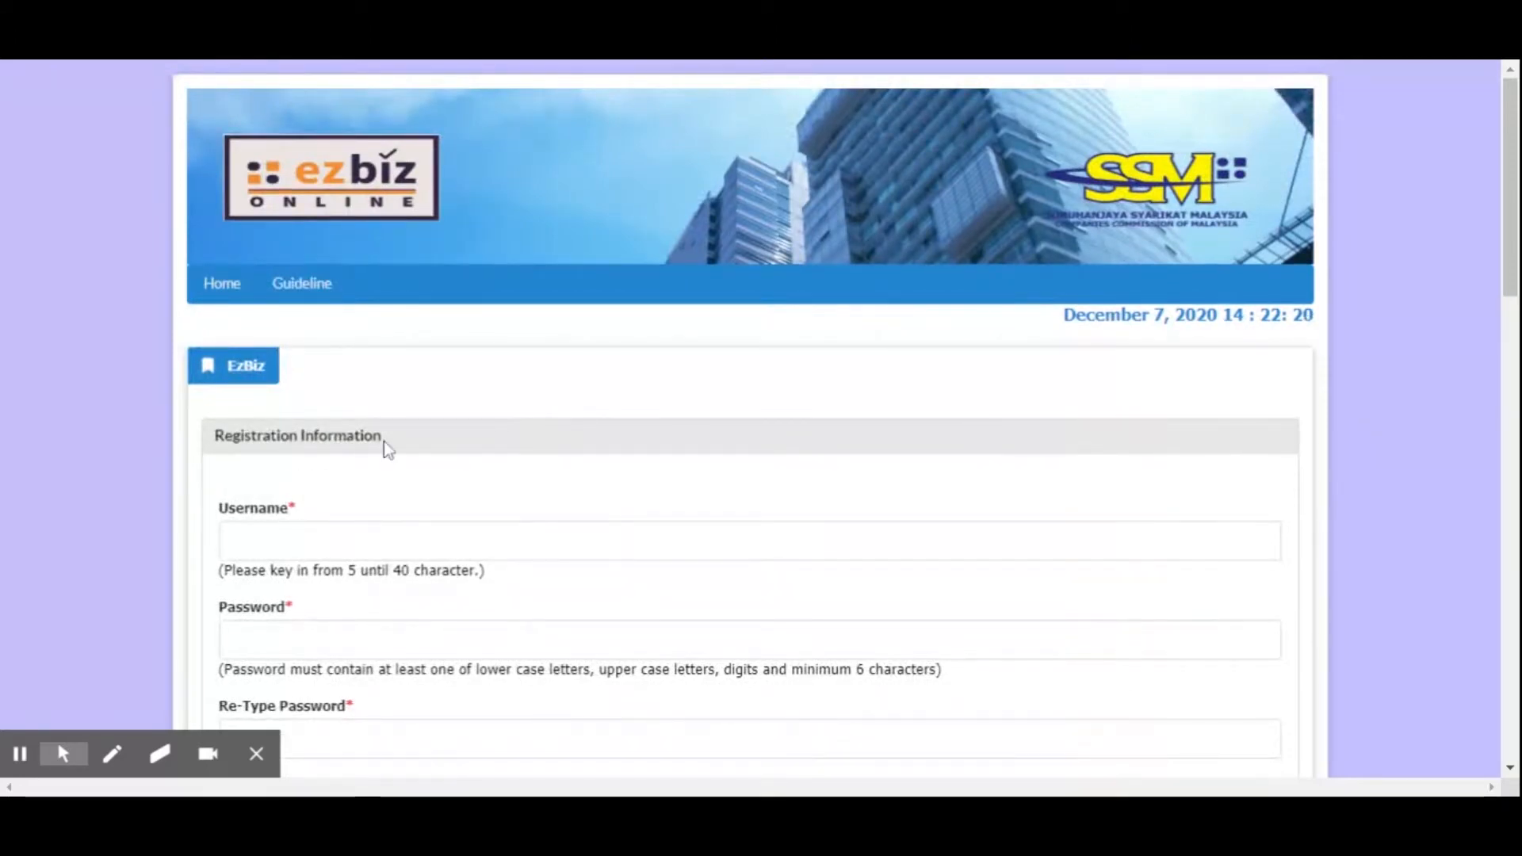
scroll(383, 441, "down", 2)
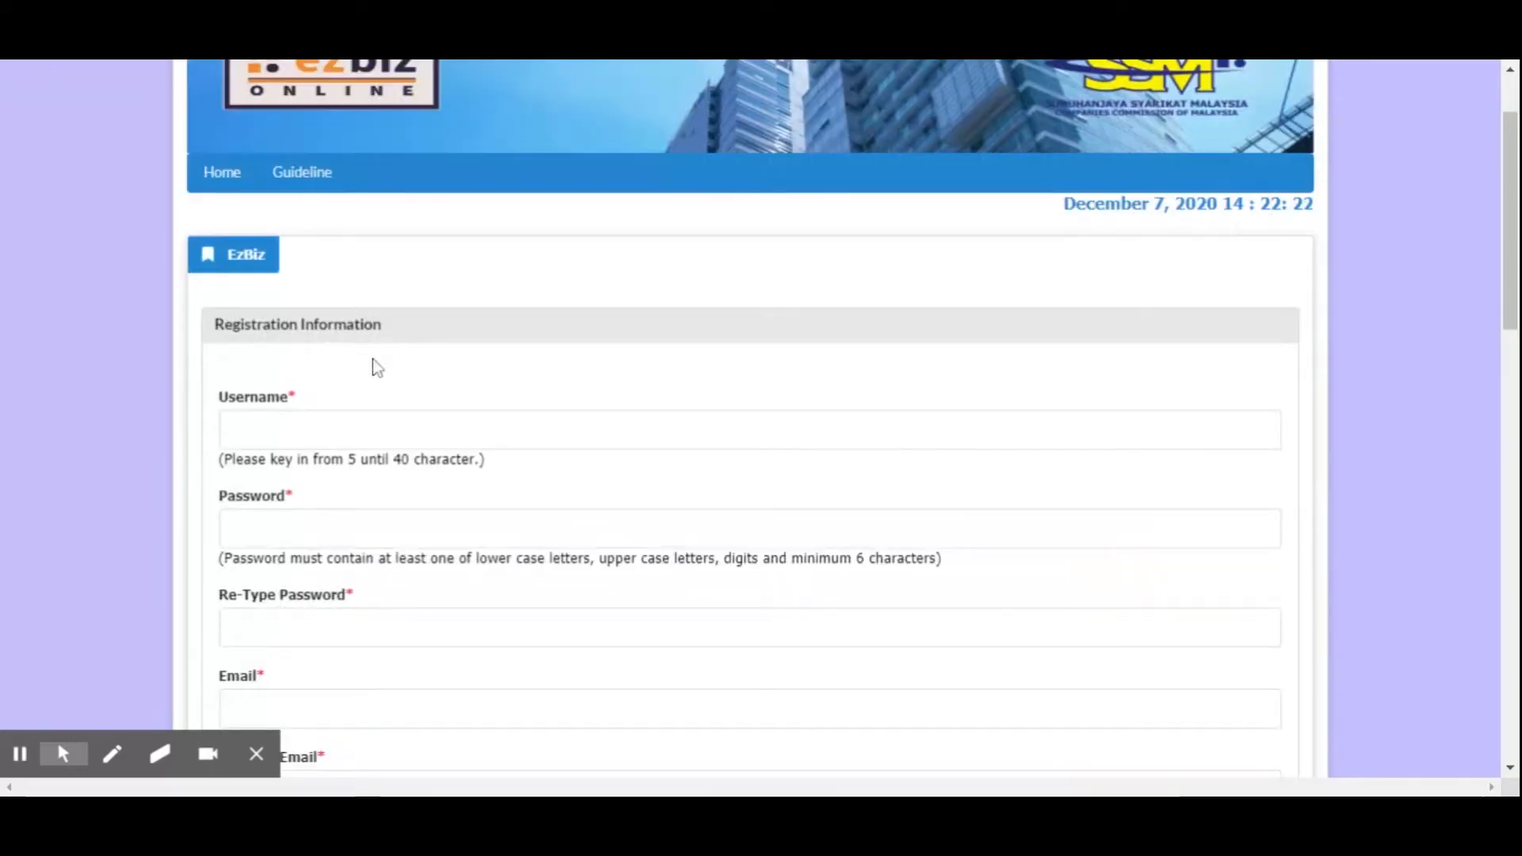
scroll(749, 419, "down", 2)
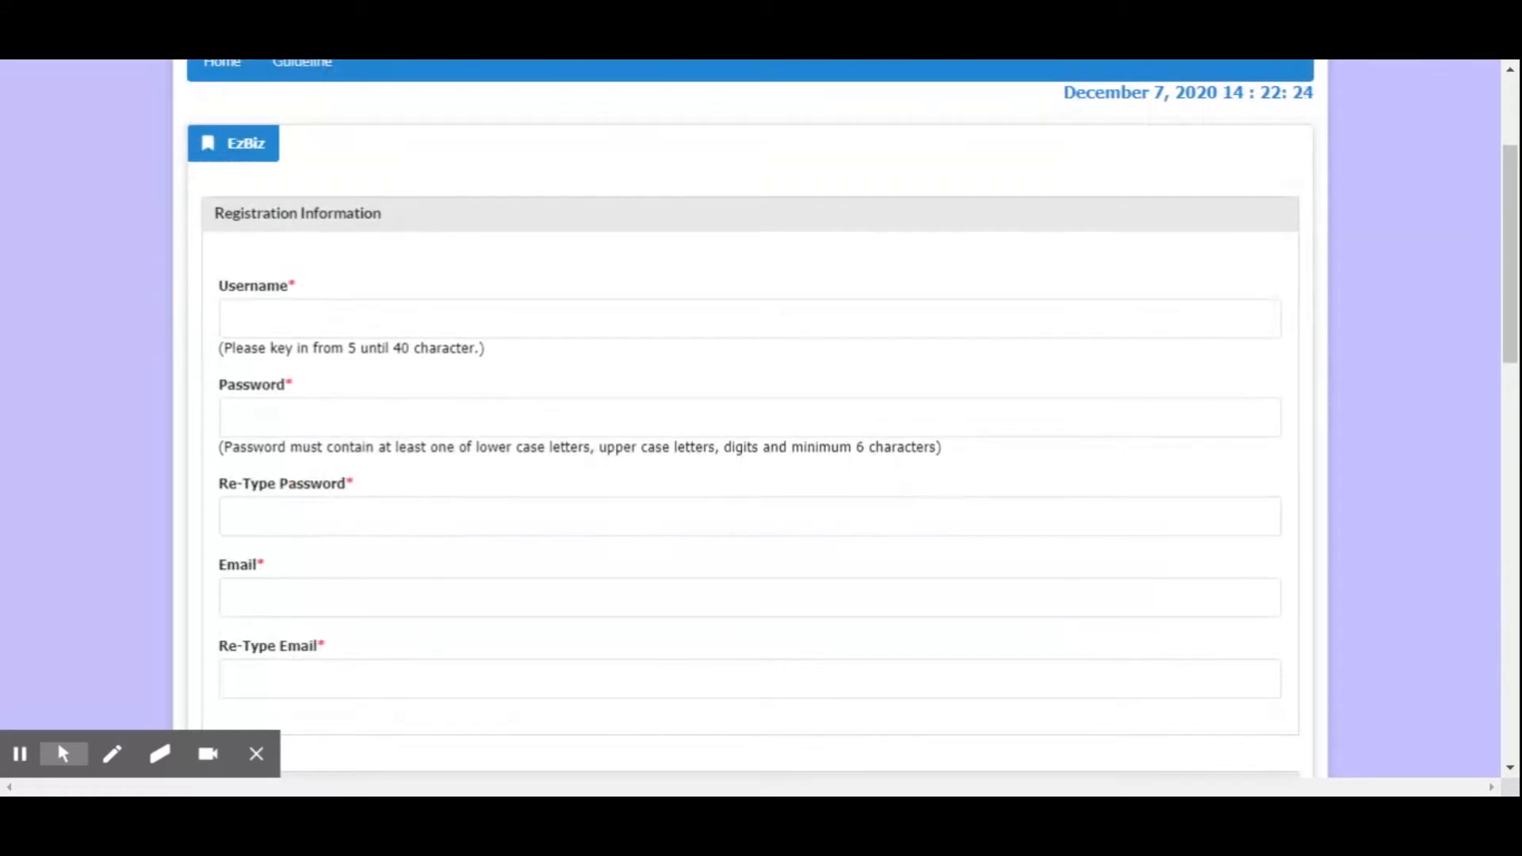
scroll(834, 308, "up", 2)
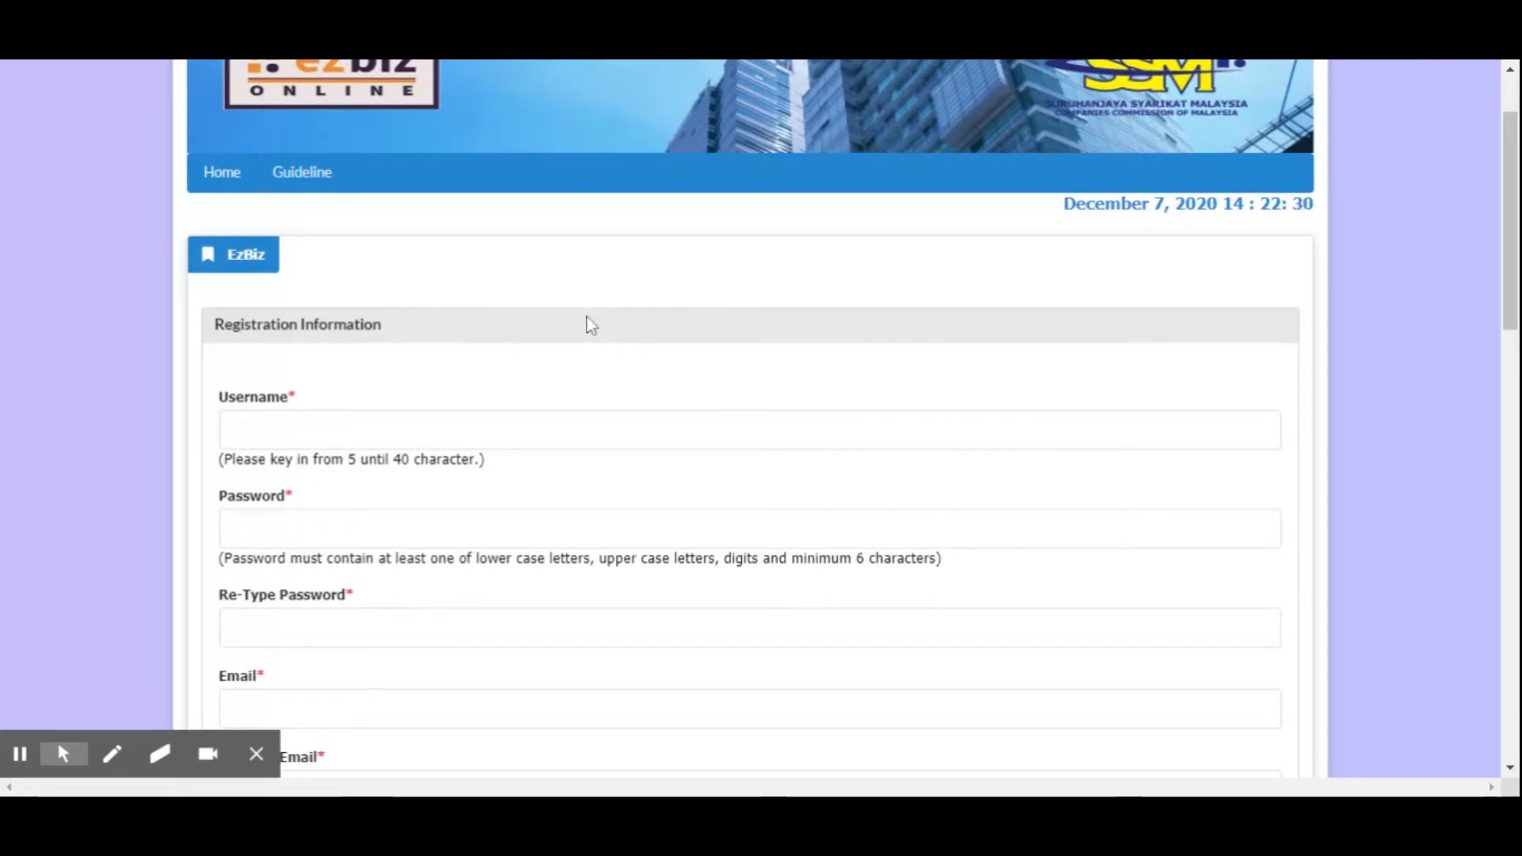
left_click(235, 430)
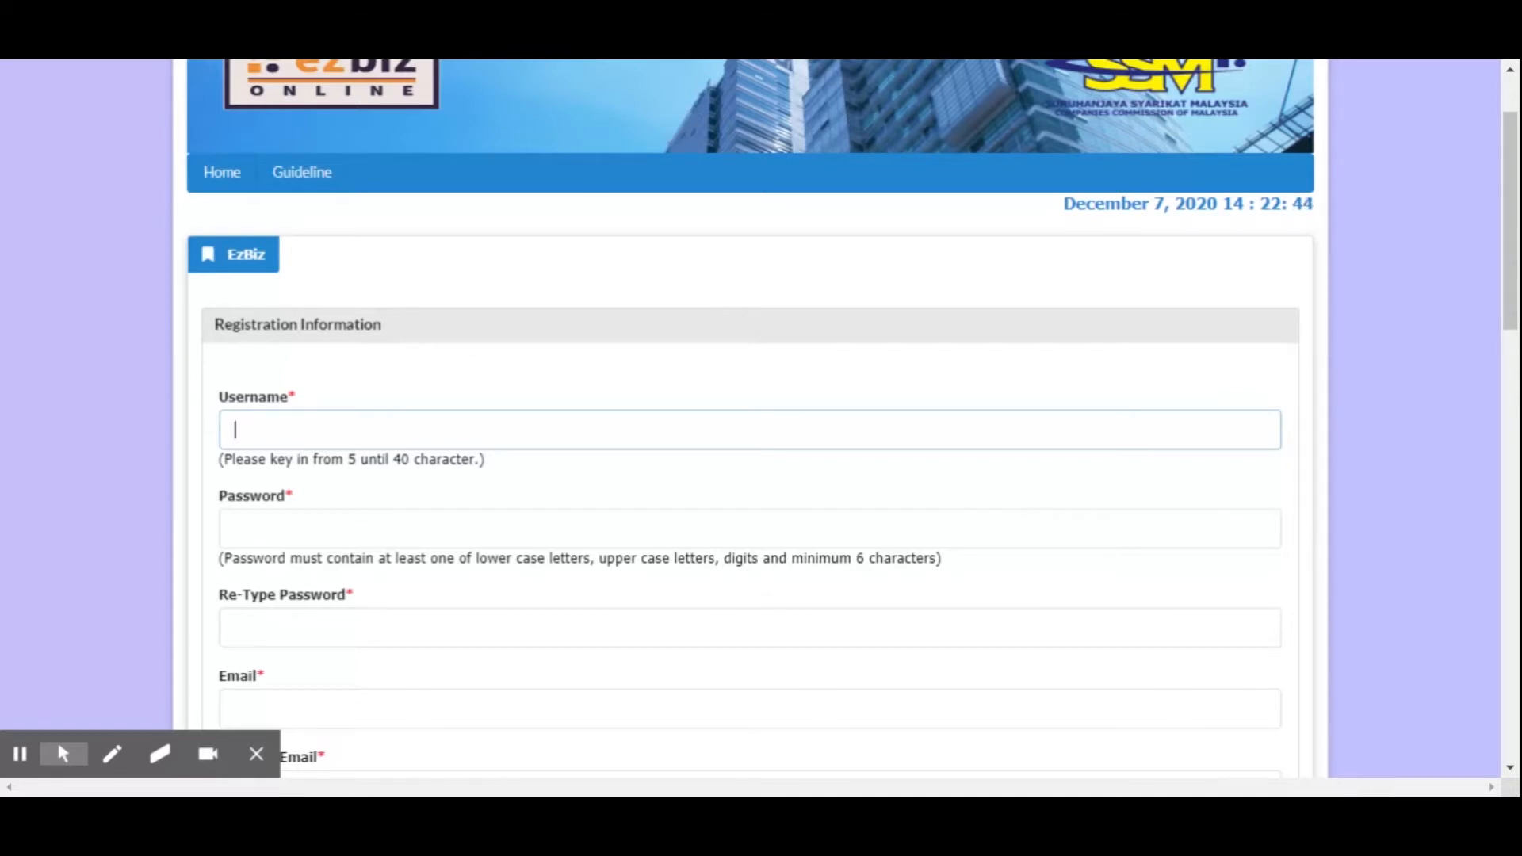
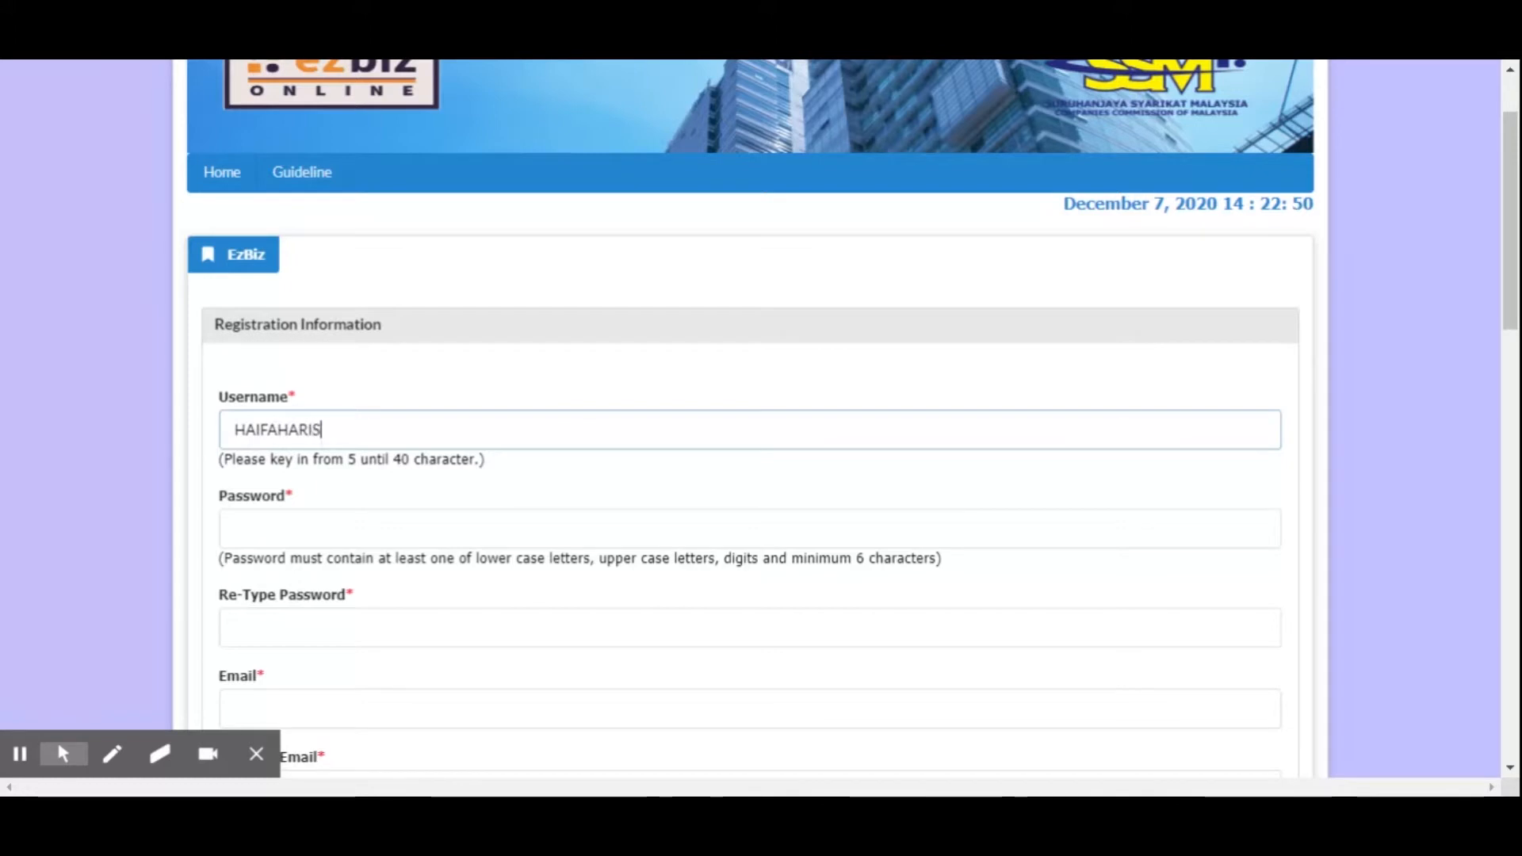
Enter the account password in the registration form's Password field
left_click(336, 526)
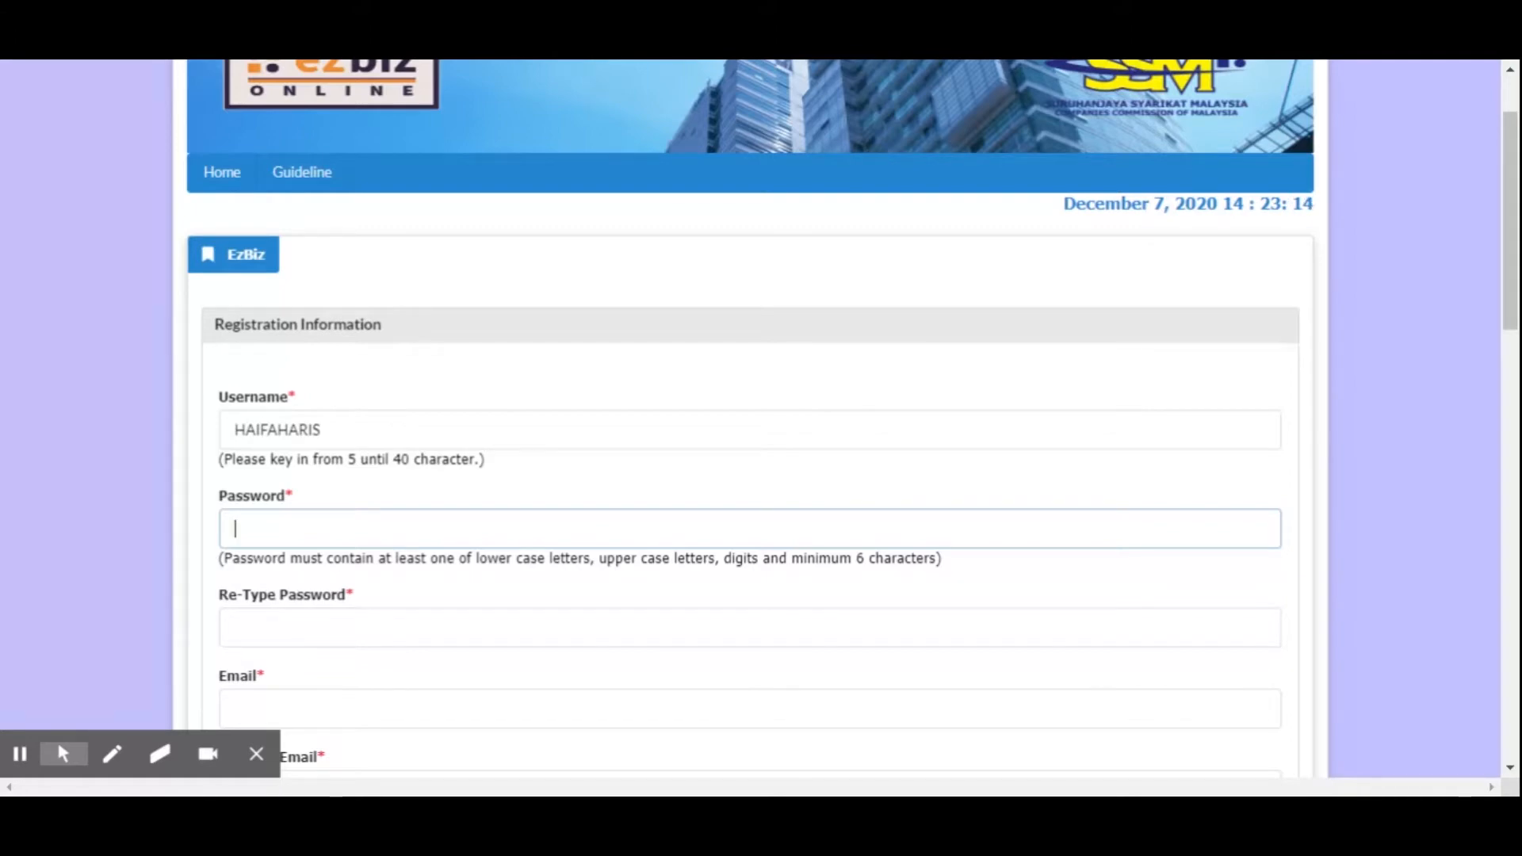
type("••••••••••••")
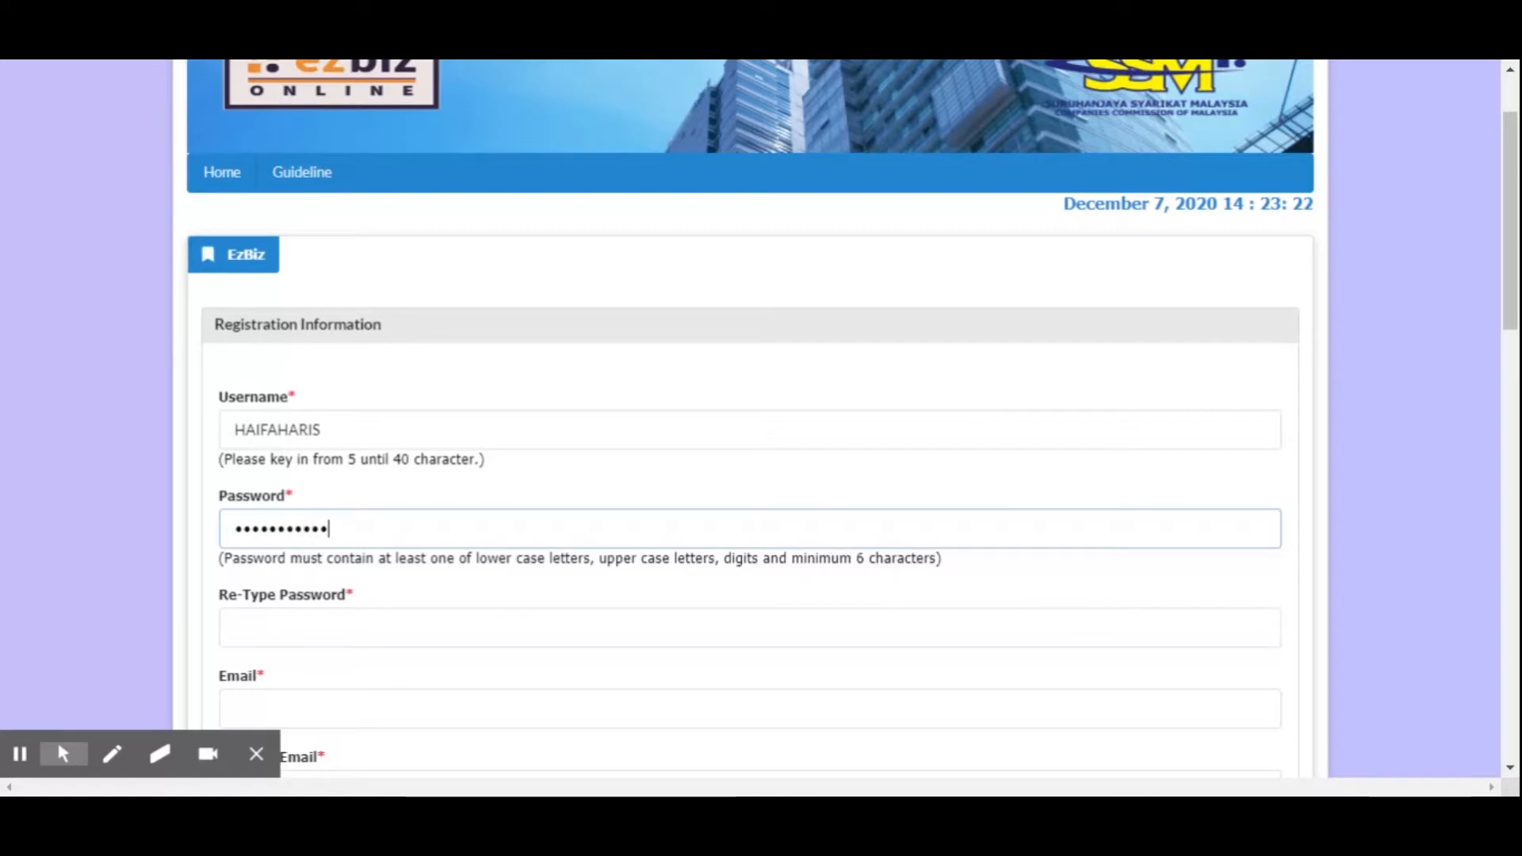
type("•")
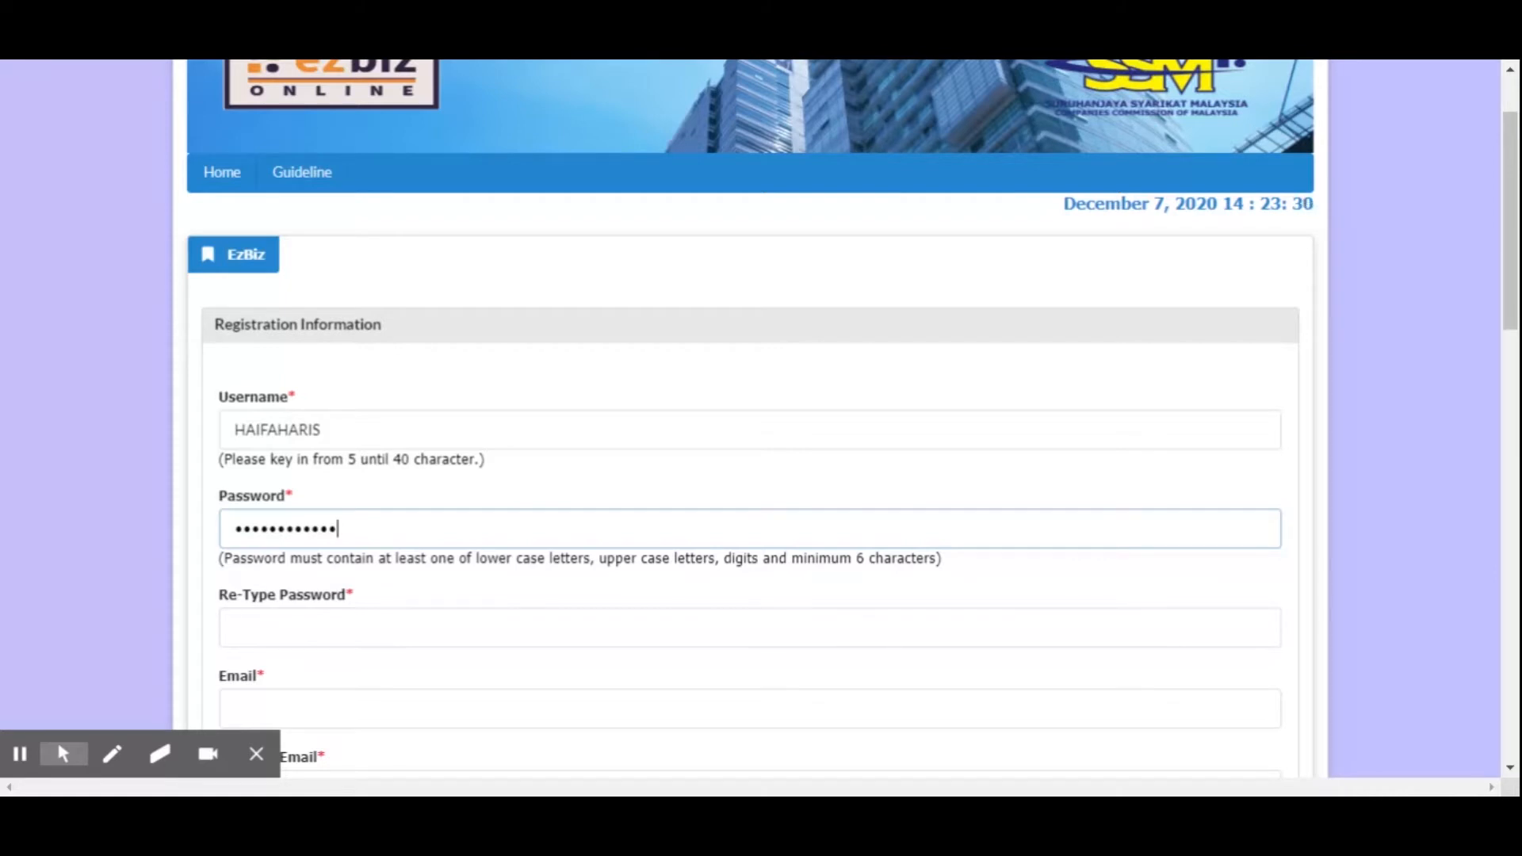
mouse_move(338, 529)
left_mouse_down()
mouse_move(233, 529)
mouse_move(329, 528)
left_mouse_up()
Go through the Re-Type Password and Email fields in the Registration Information section
scroll(325, 586, "down", 1)
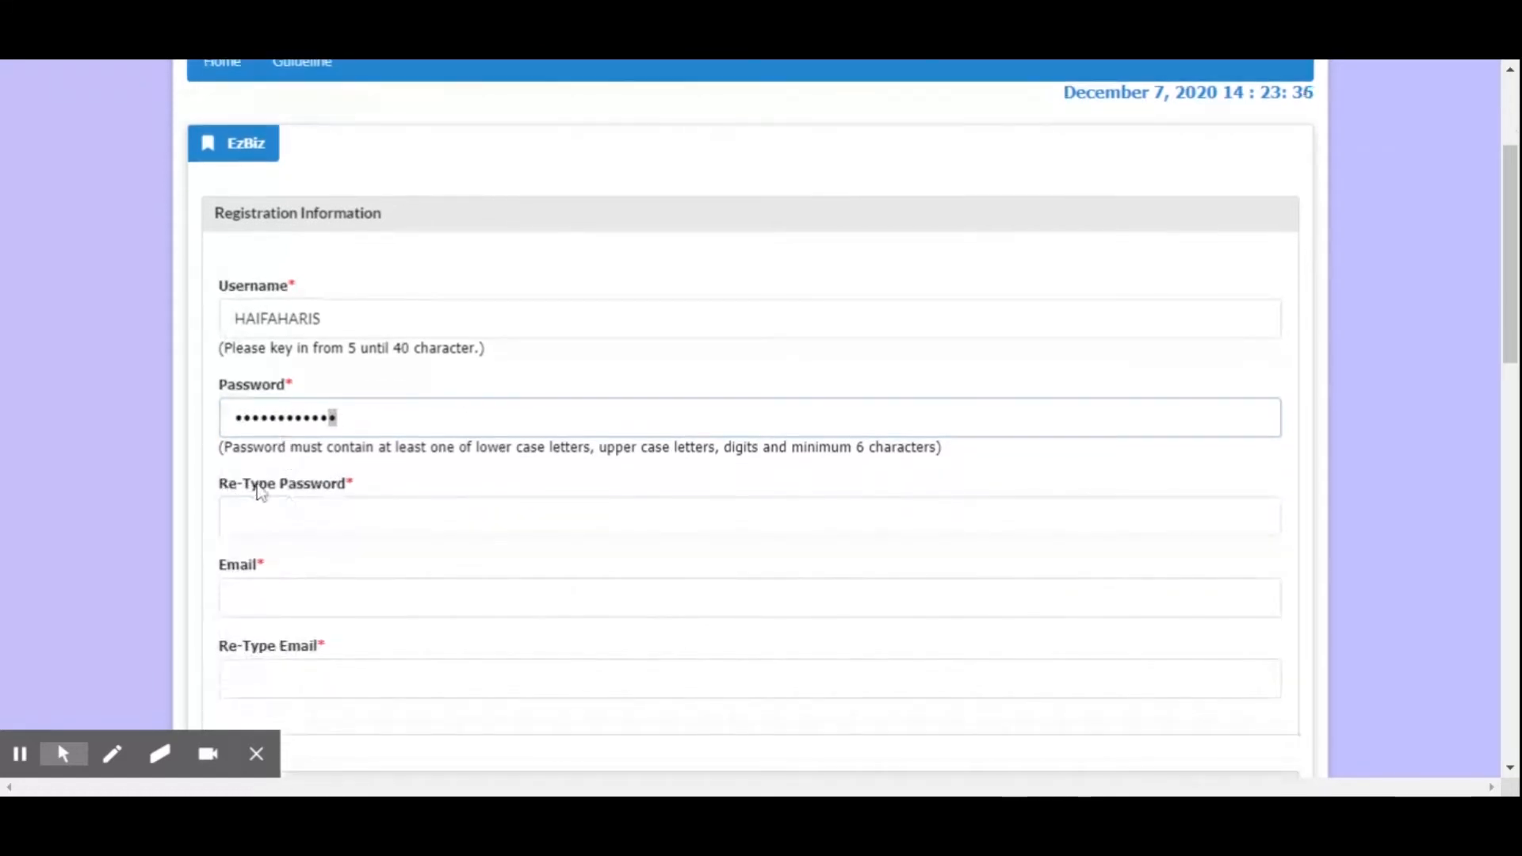
left_click(341, 513)
key("shift+Tab")
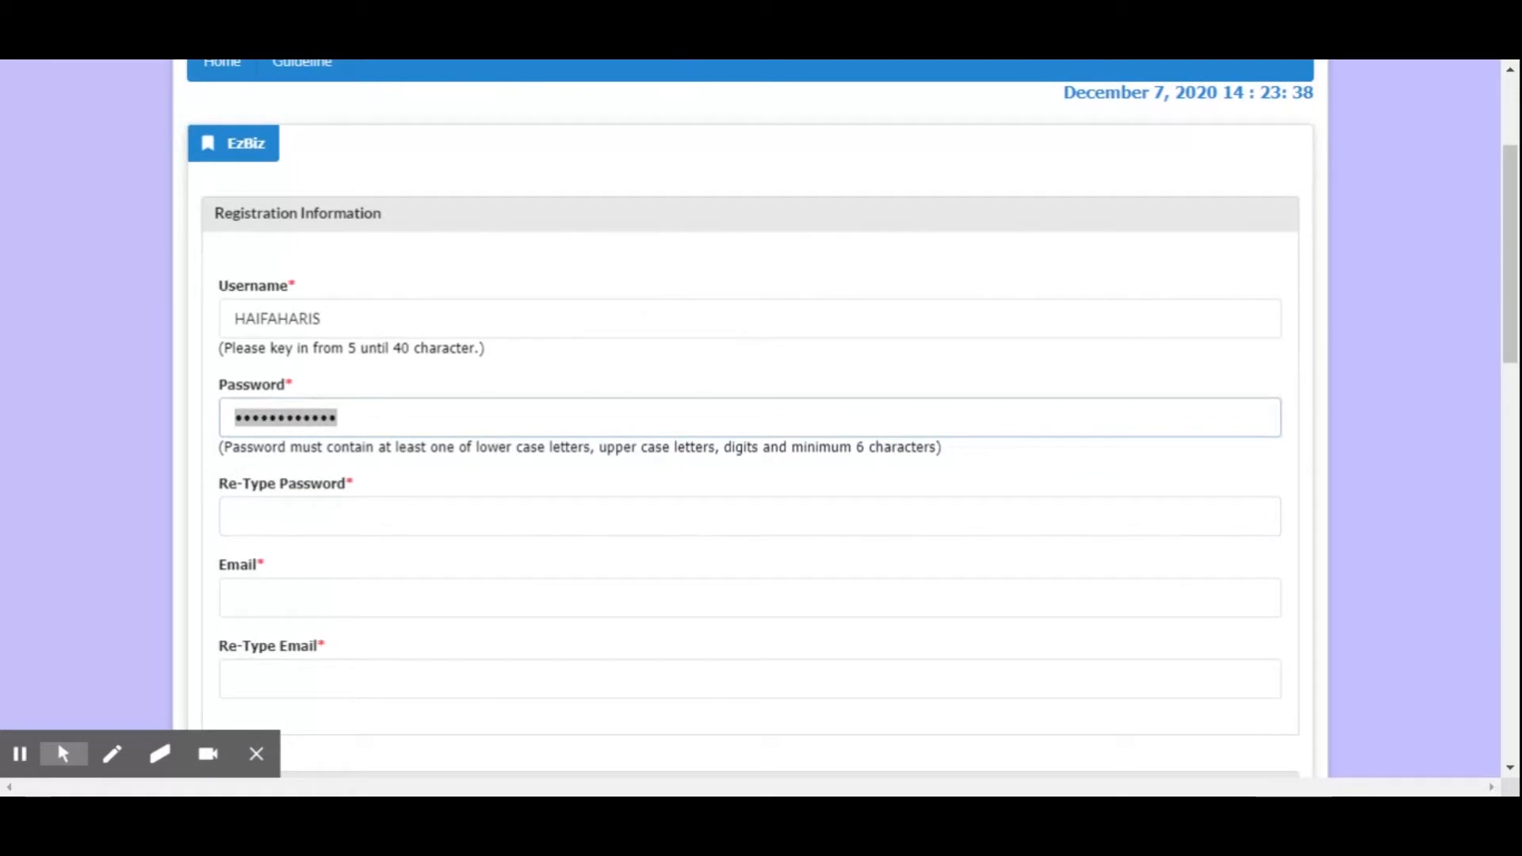
key("Tab")
scroll(275, 525, "down", 2)
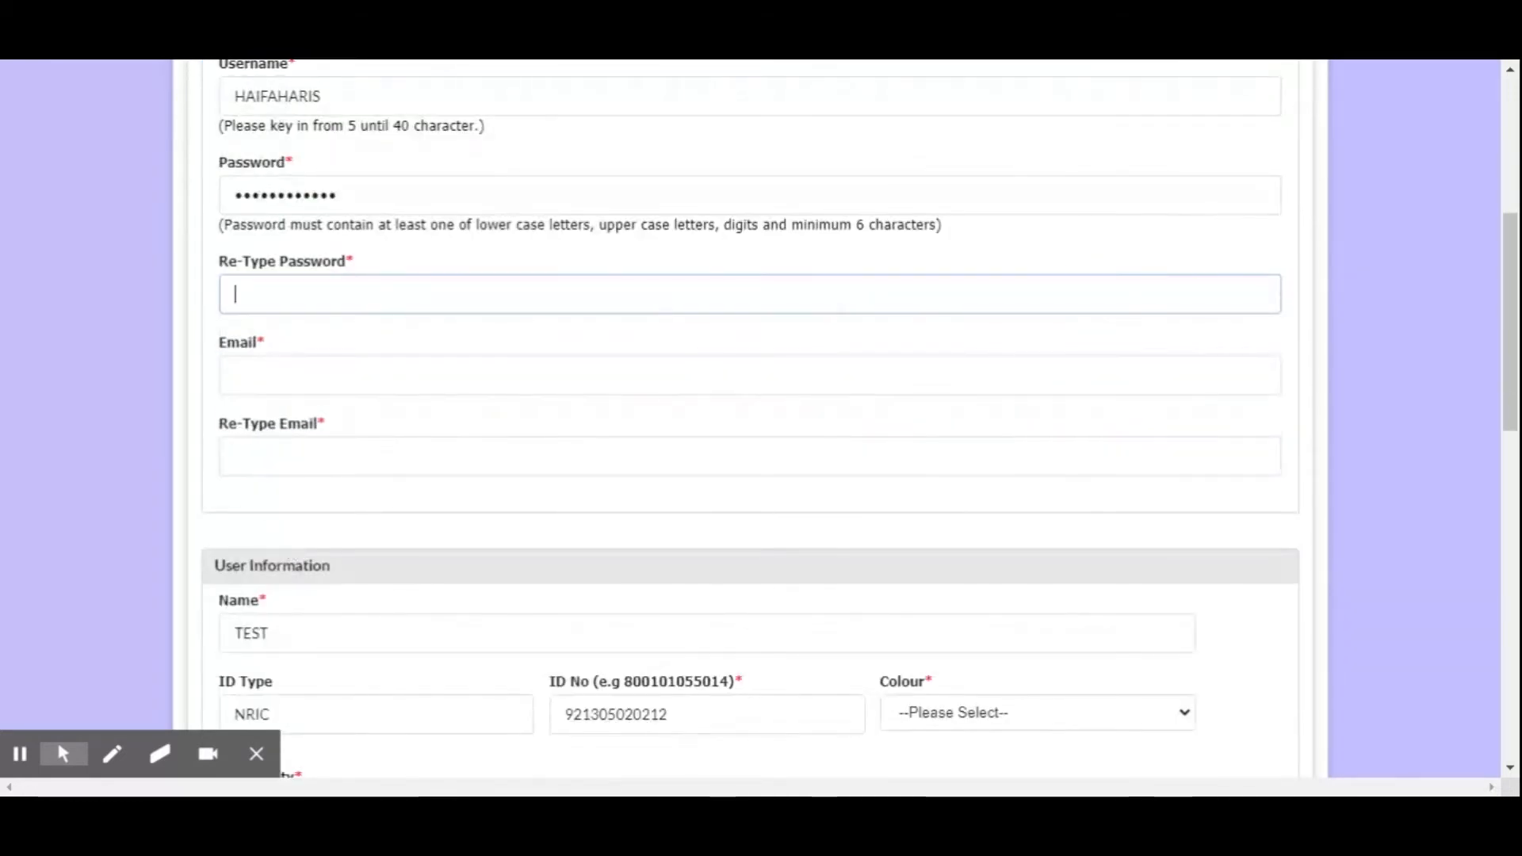
left_click(285, 365)
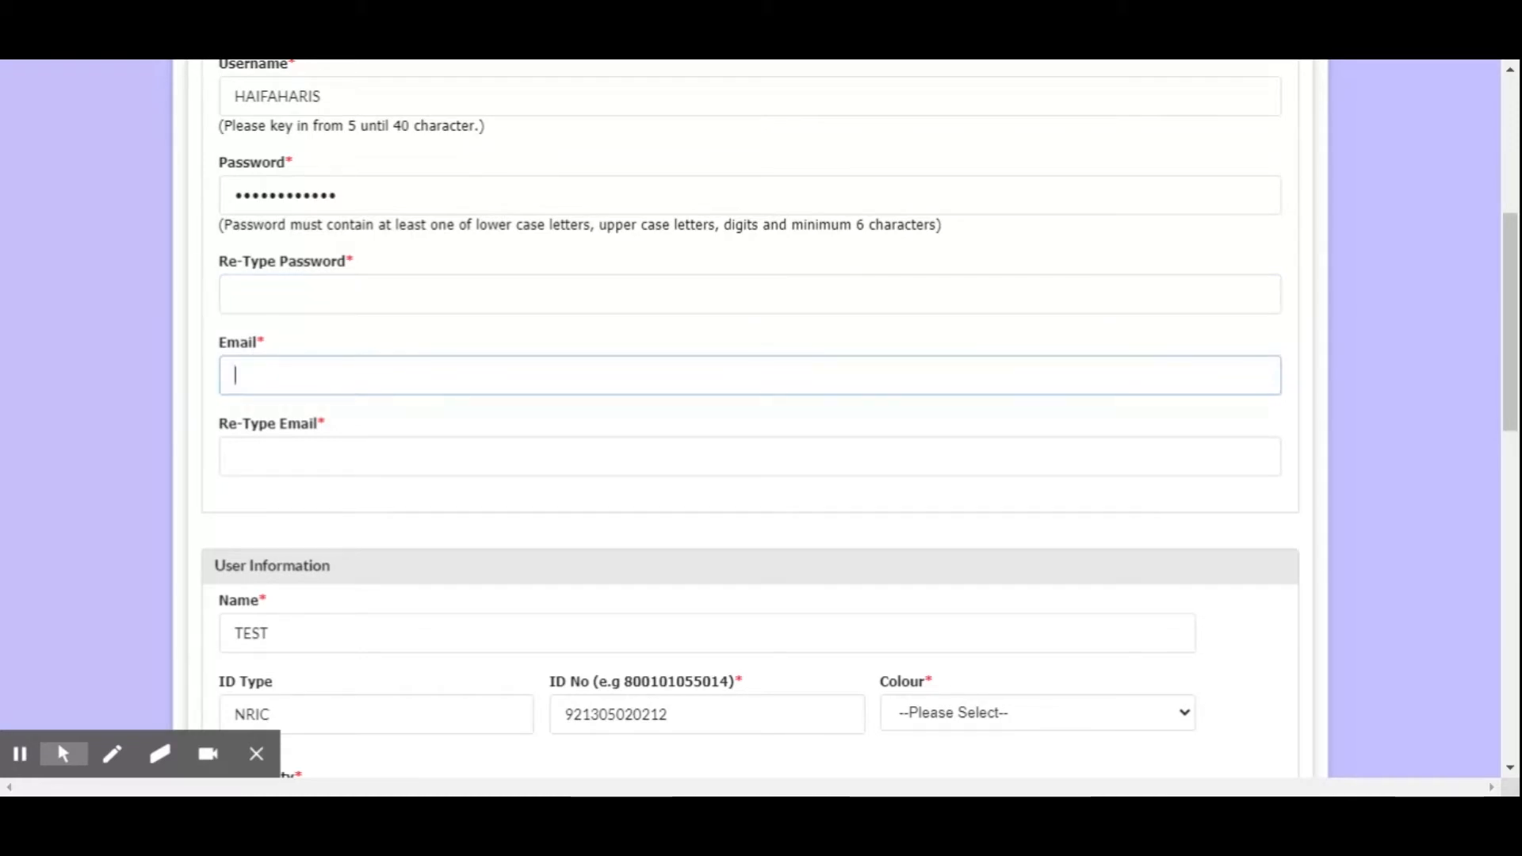
scroll(385, 512, "up", 3)
scroll(386, 512, "down", 1)
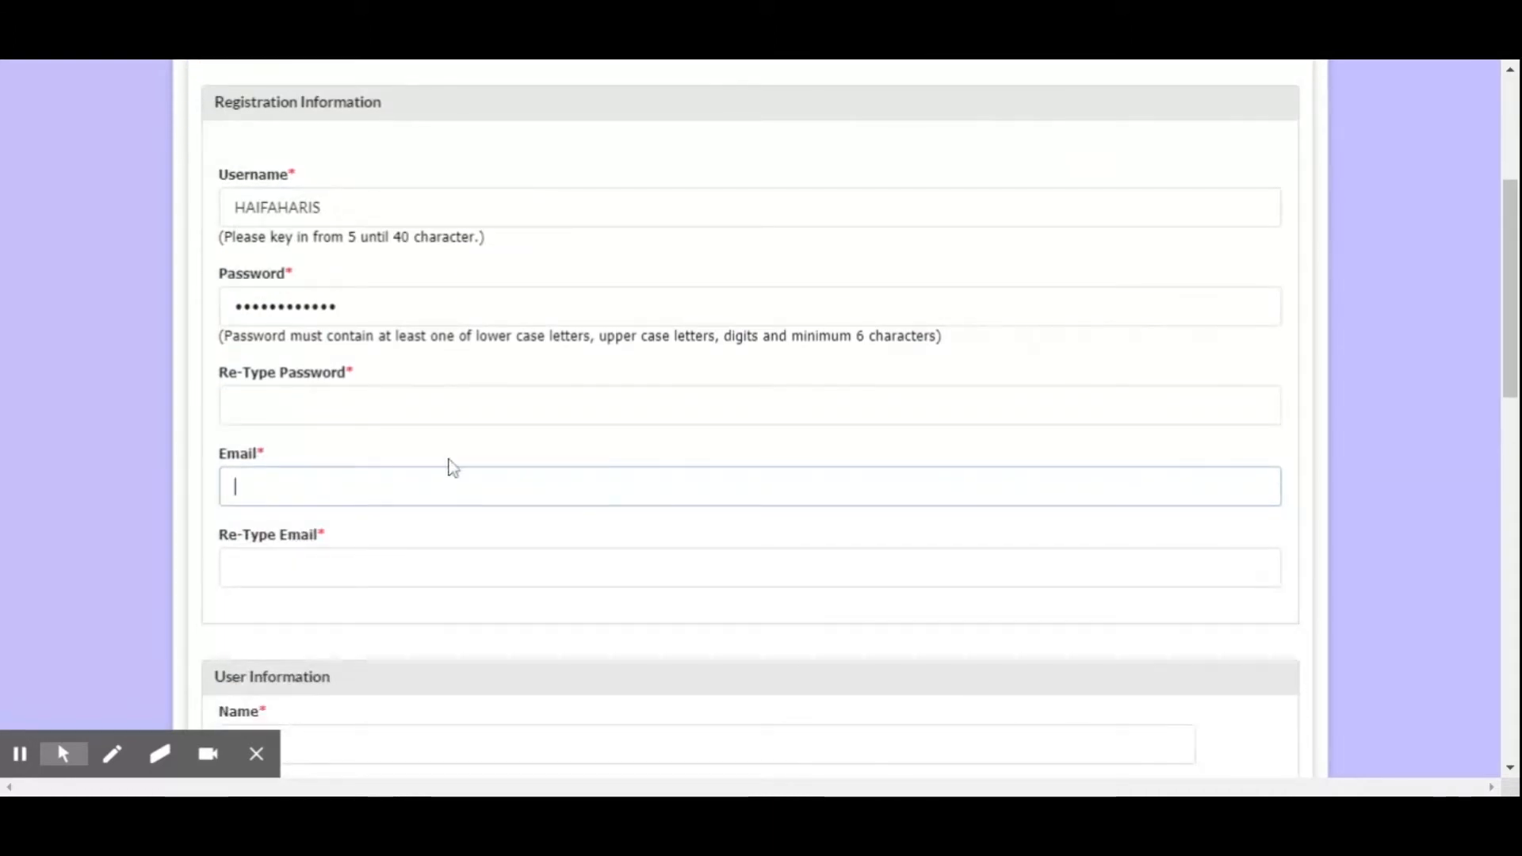
Go through the Name, ID No and Colour fields in the User Information section
scroll(373, 533, "down", 1)
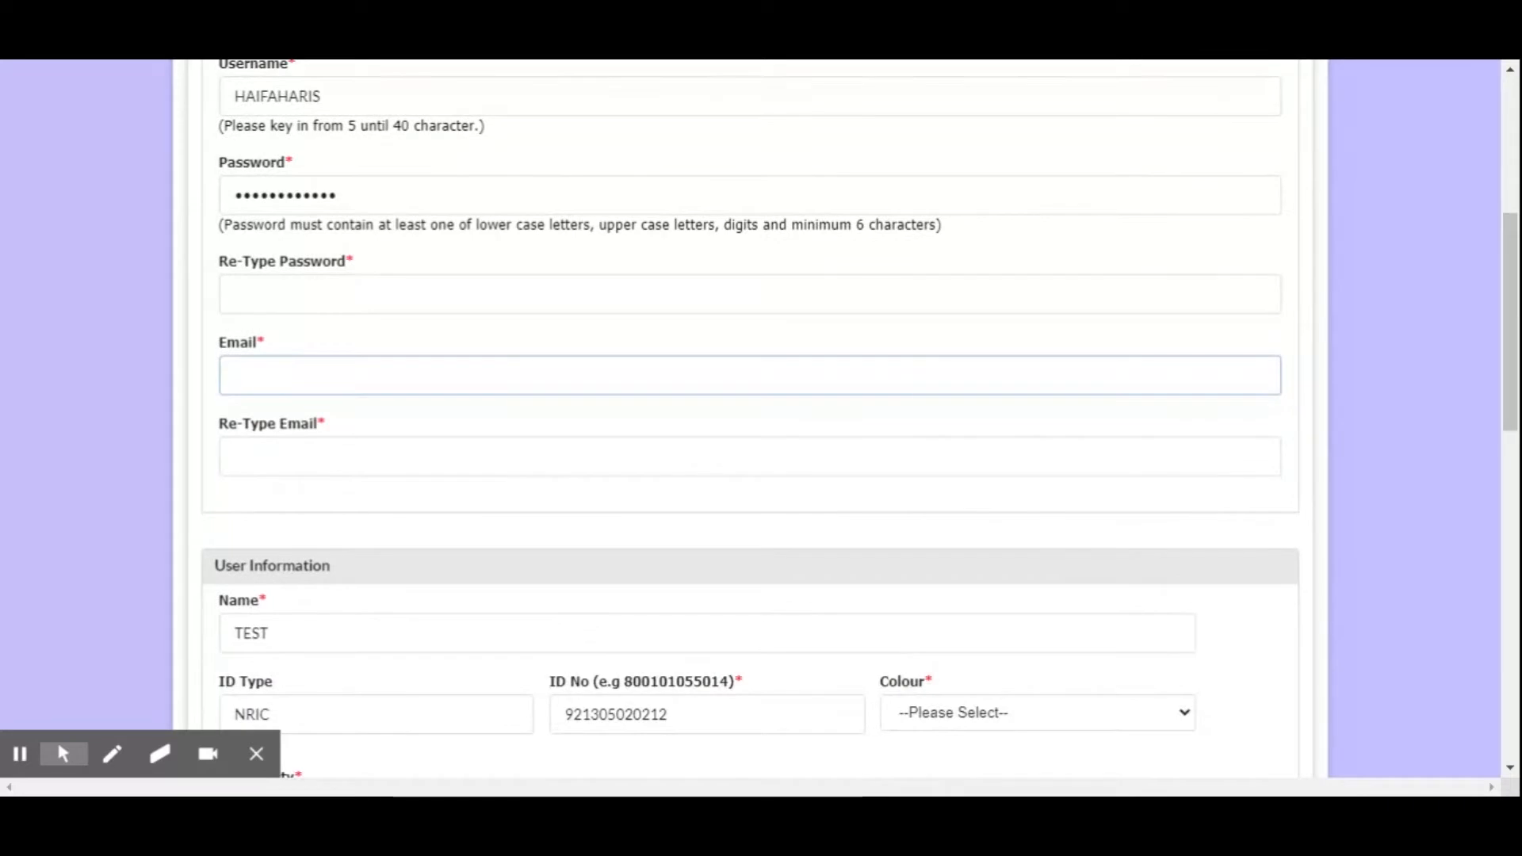
scroll(365, 531, "down", 1)
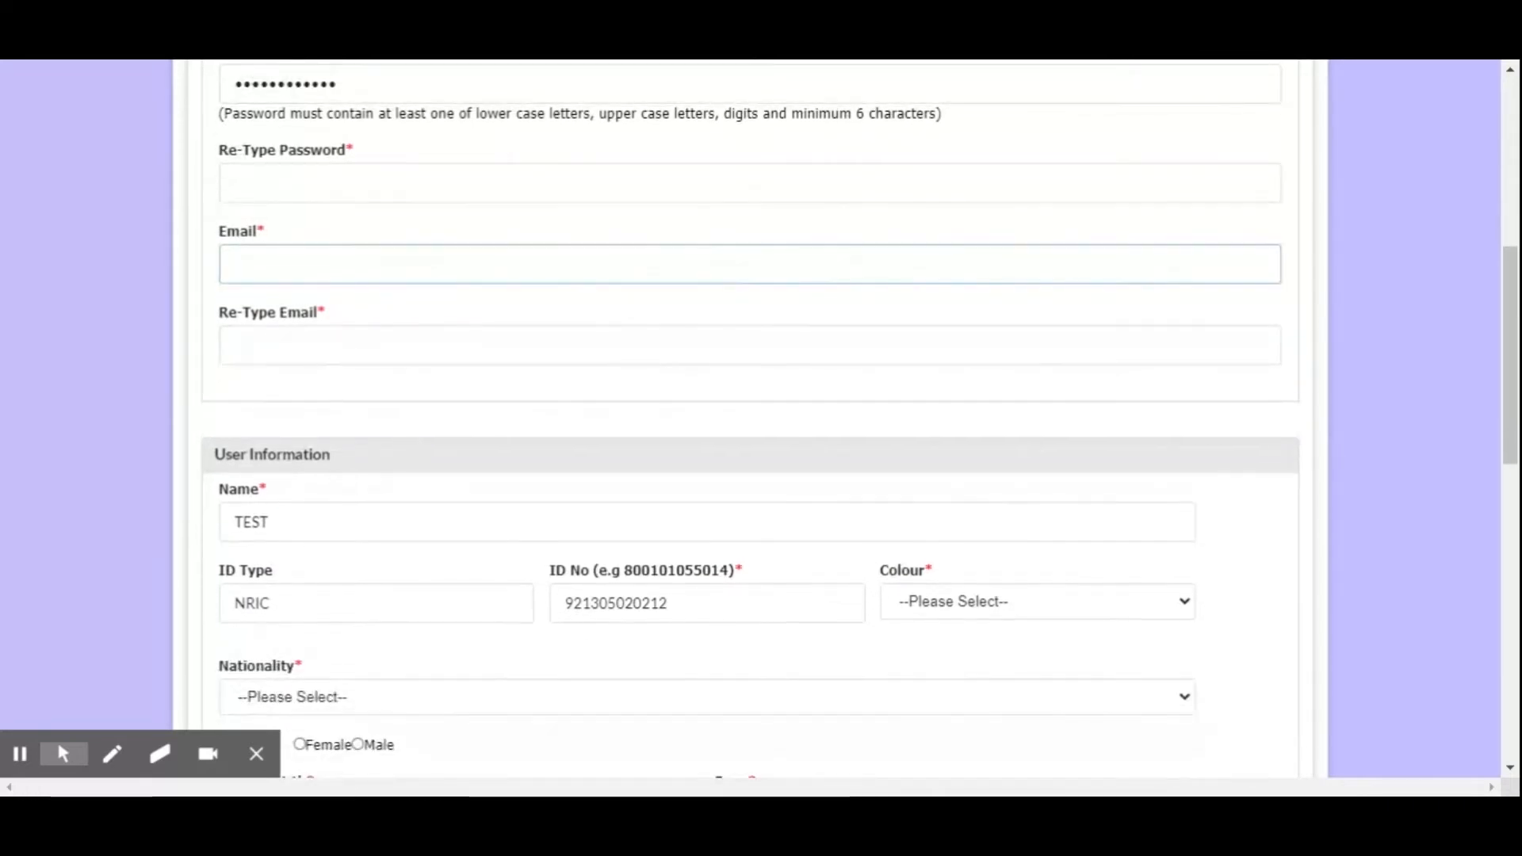
scroll(336, 505, "down", 2)
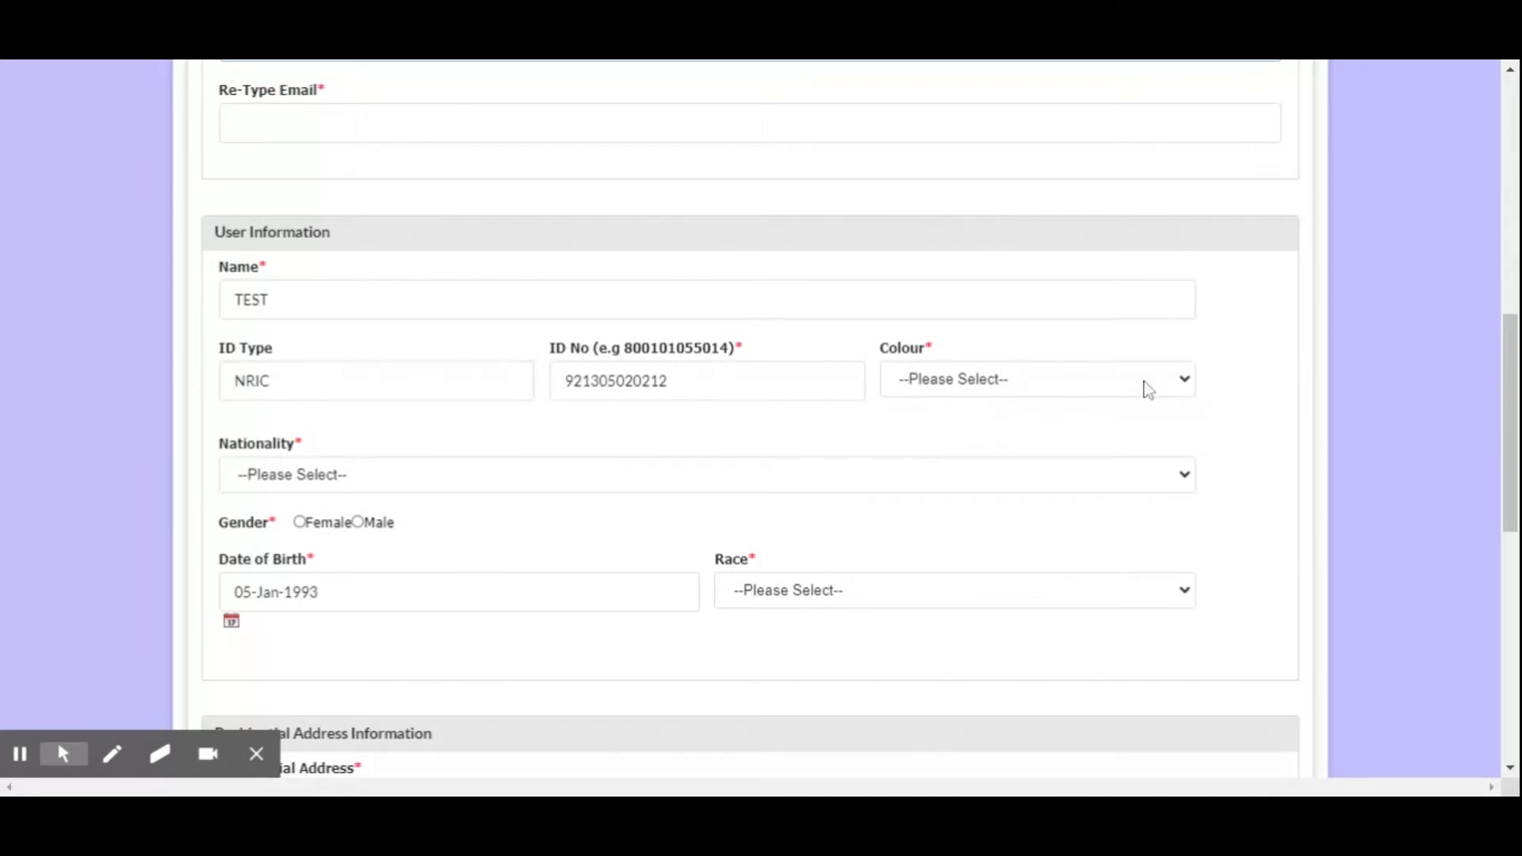
left_click(646, 381)
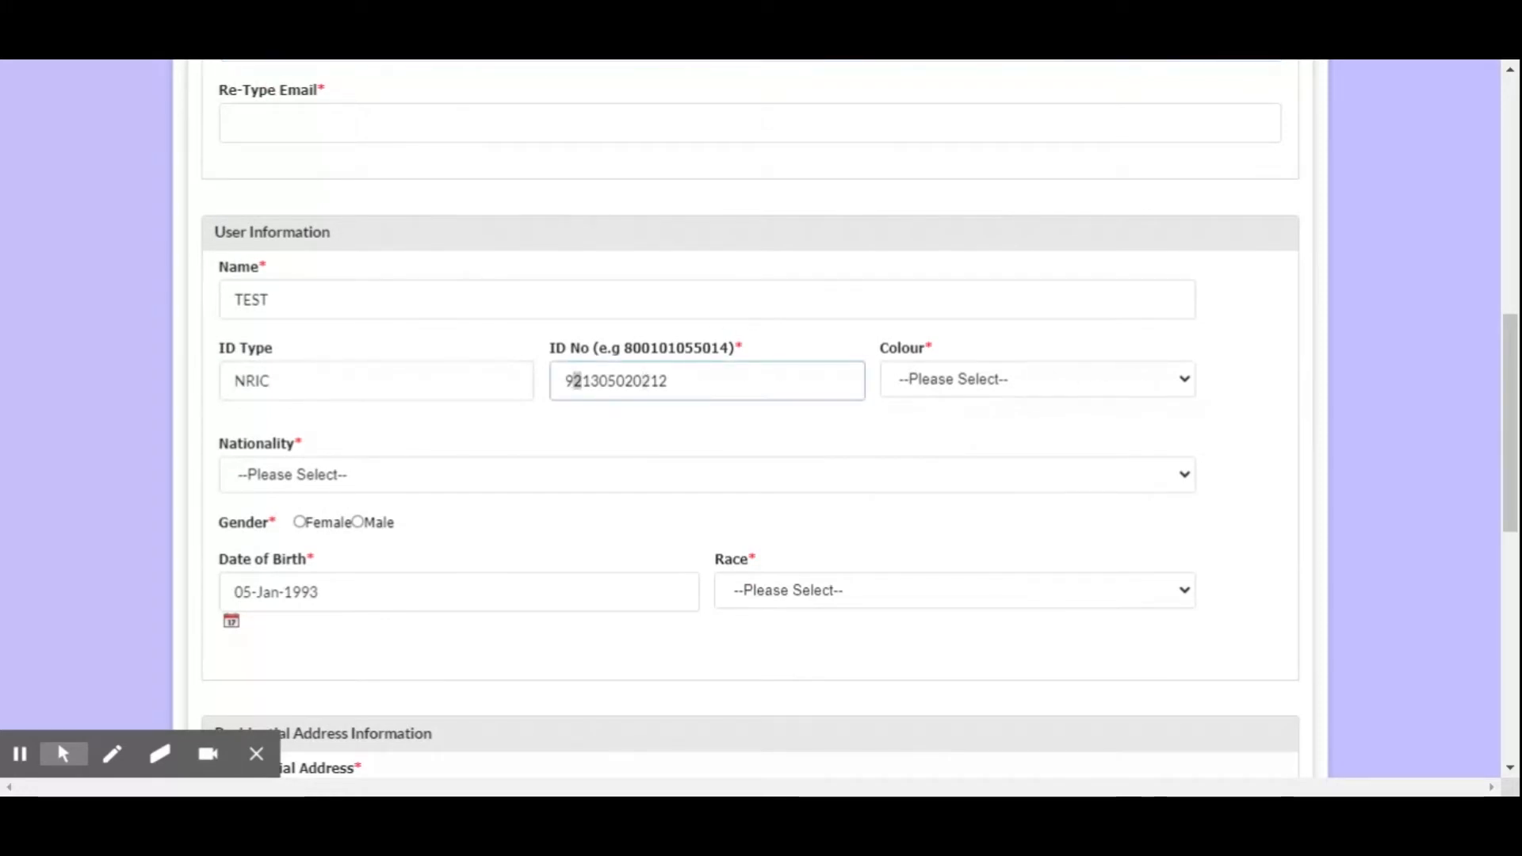
left_click_drag(670, 381, 572, 381)
left_click(1025, 389)
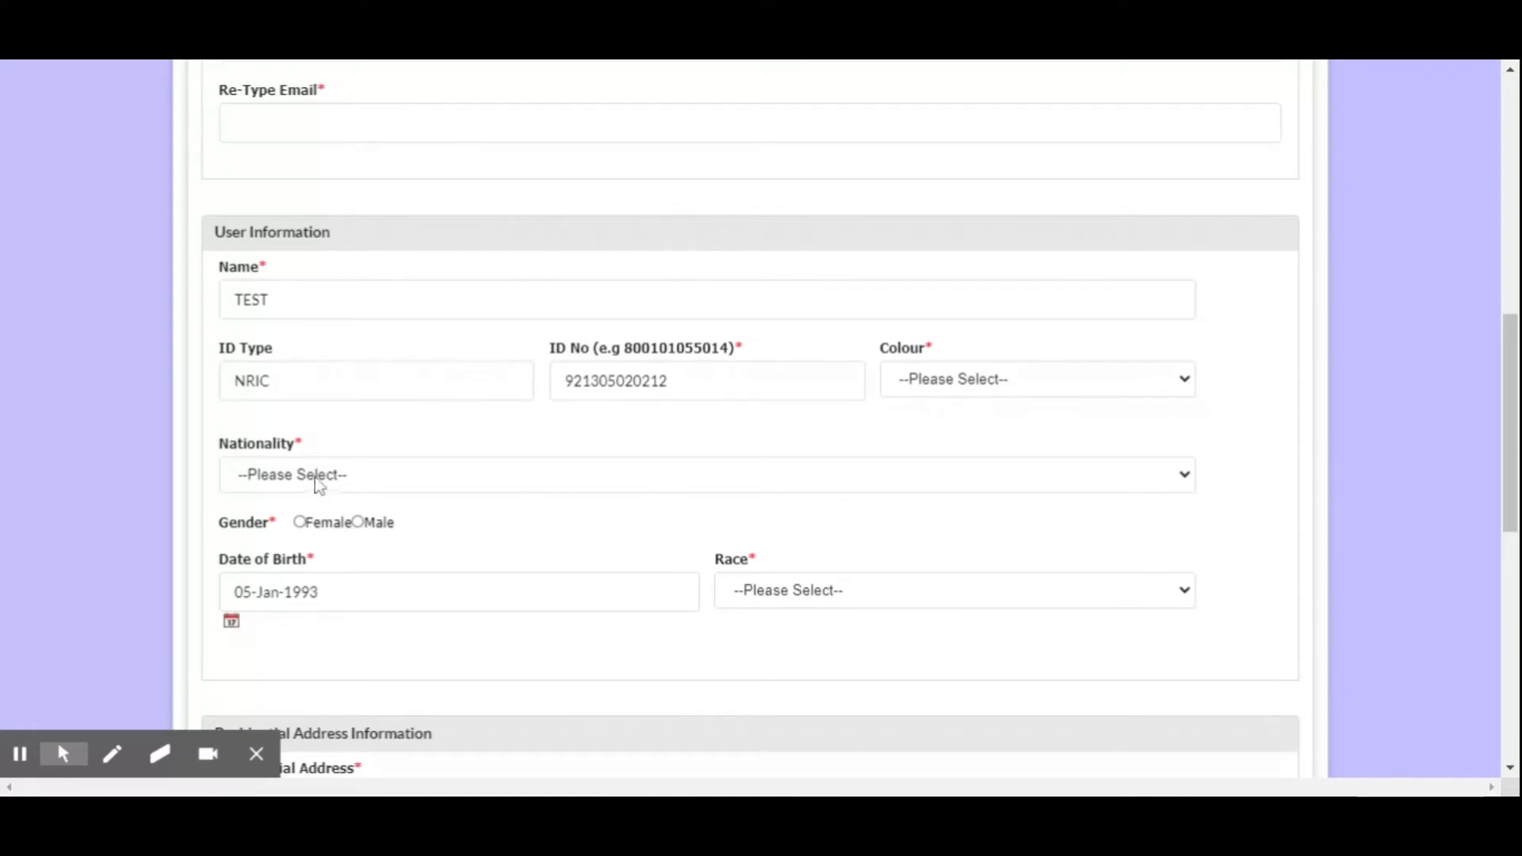
Set the nationality to MALAYSIAN and the gender to Male in the User Information section
left_click(386, 495)
left_click(424, 468)
left_click(304, 525)
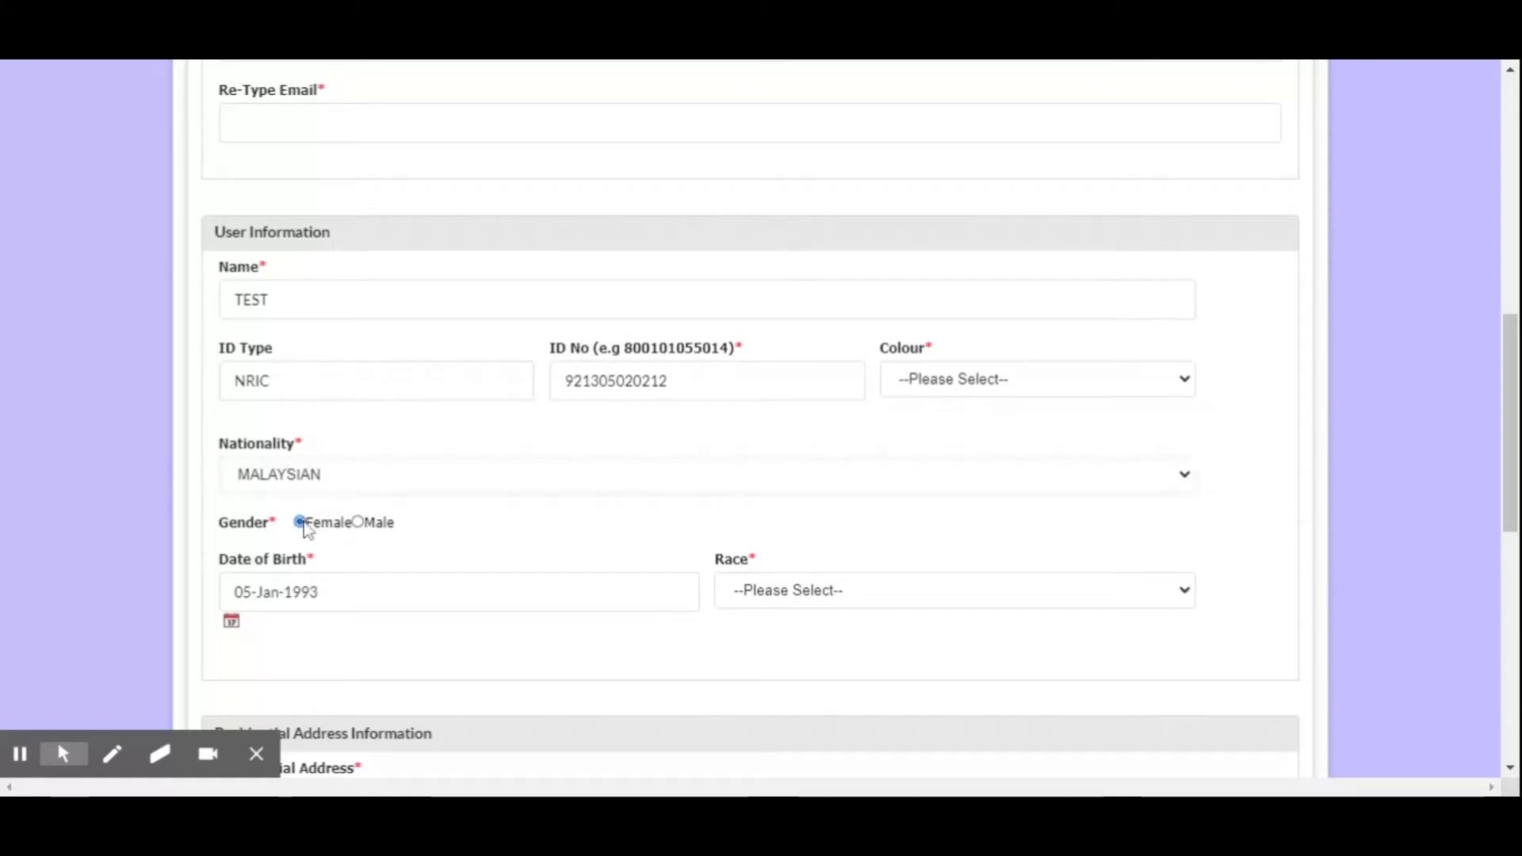
left_click(359, 523)
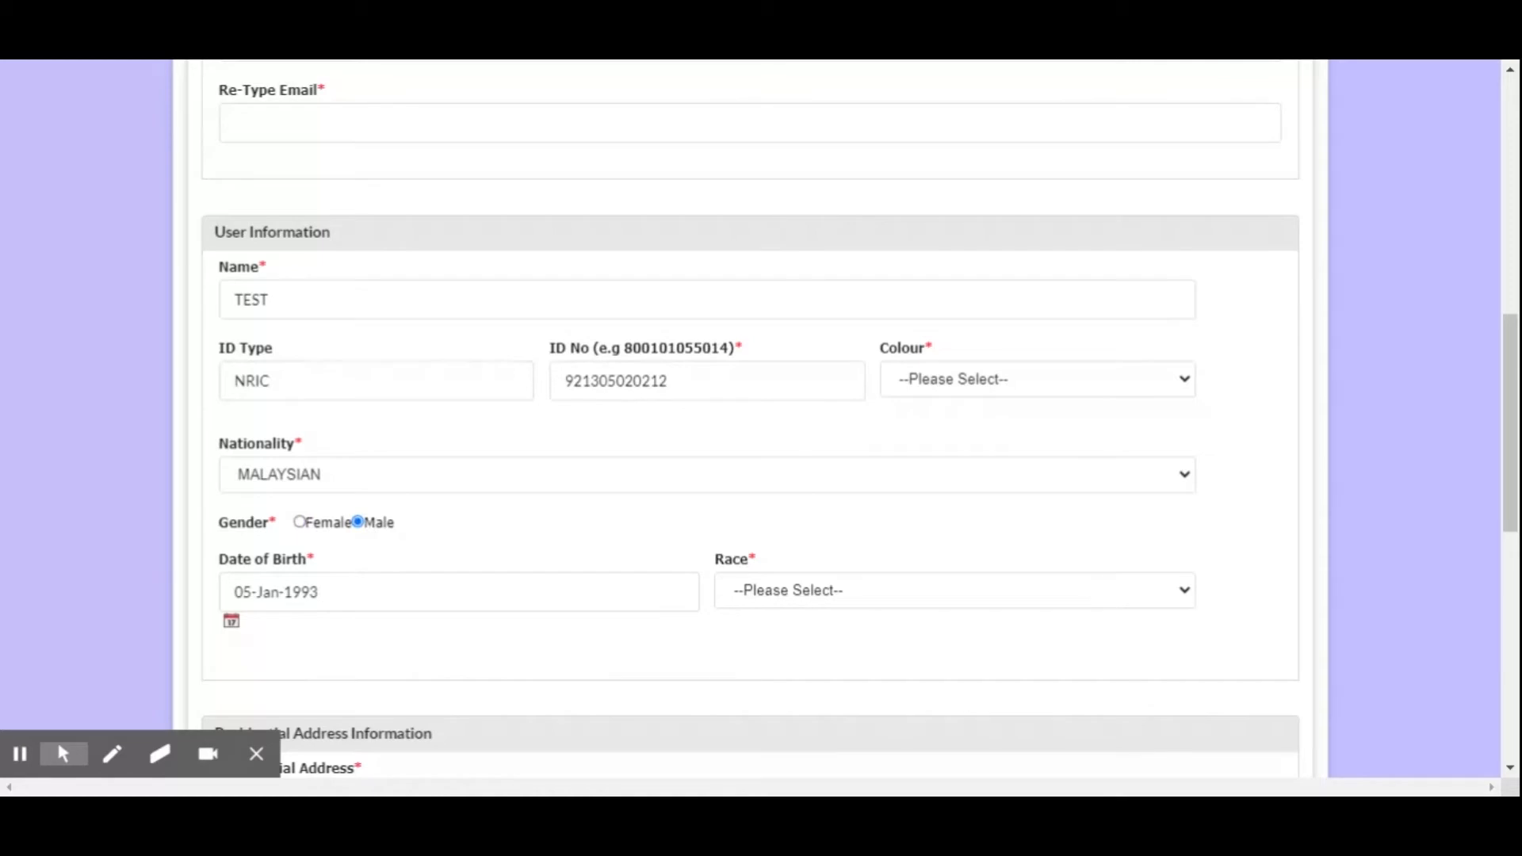
Try picking a different day of the displayed month in the Date of Birth calendar
scroll(262, 511, "down", 2)
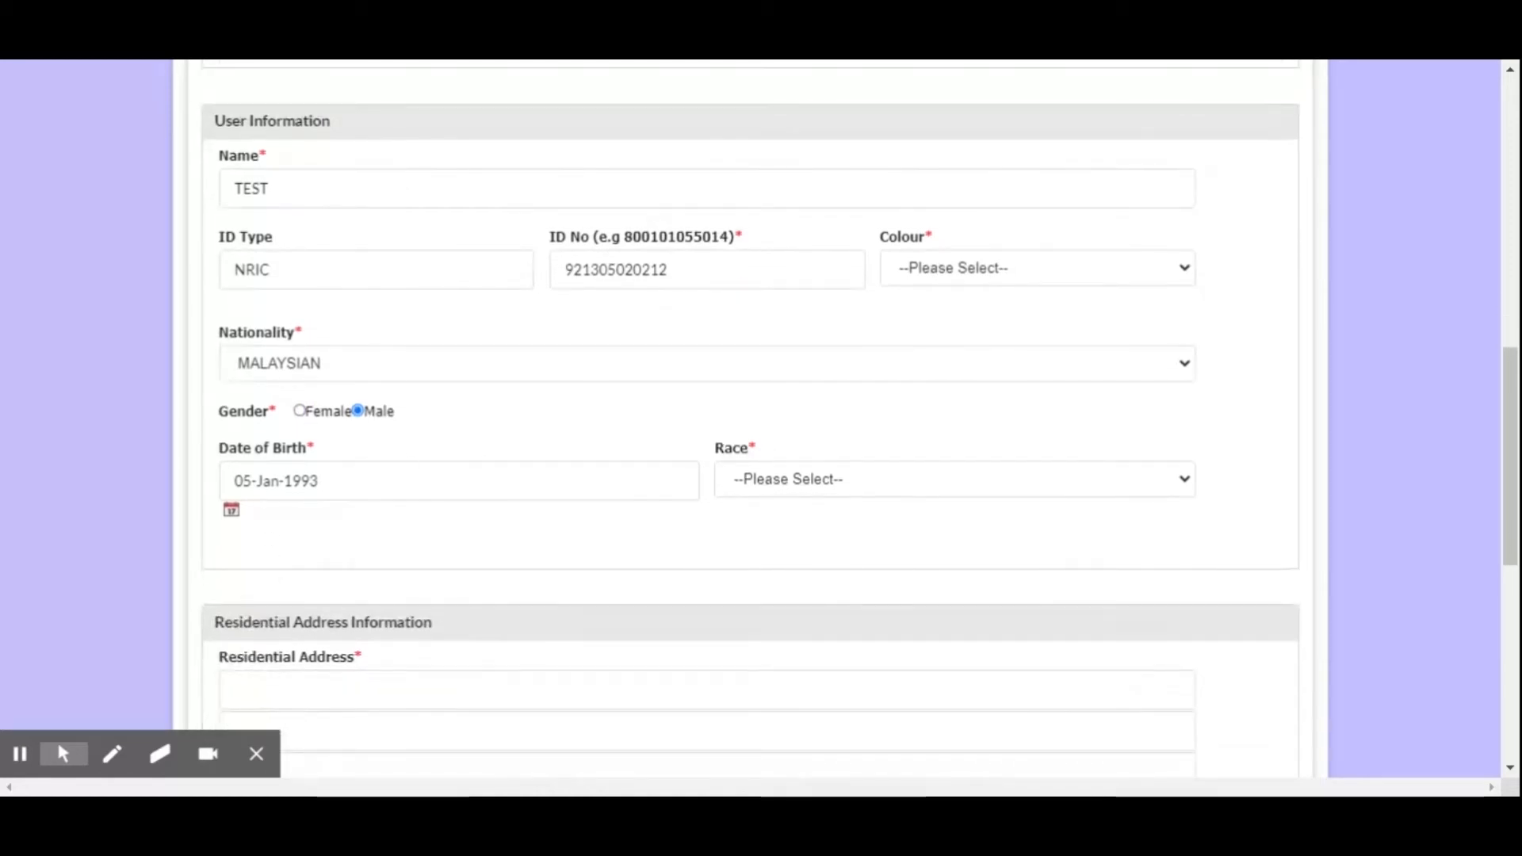
scroll(520, 513, "up", 2)
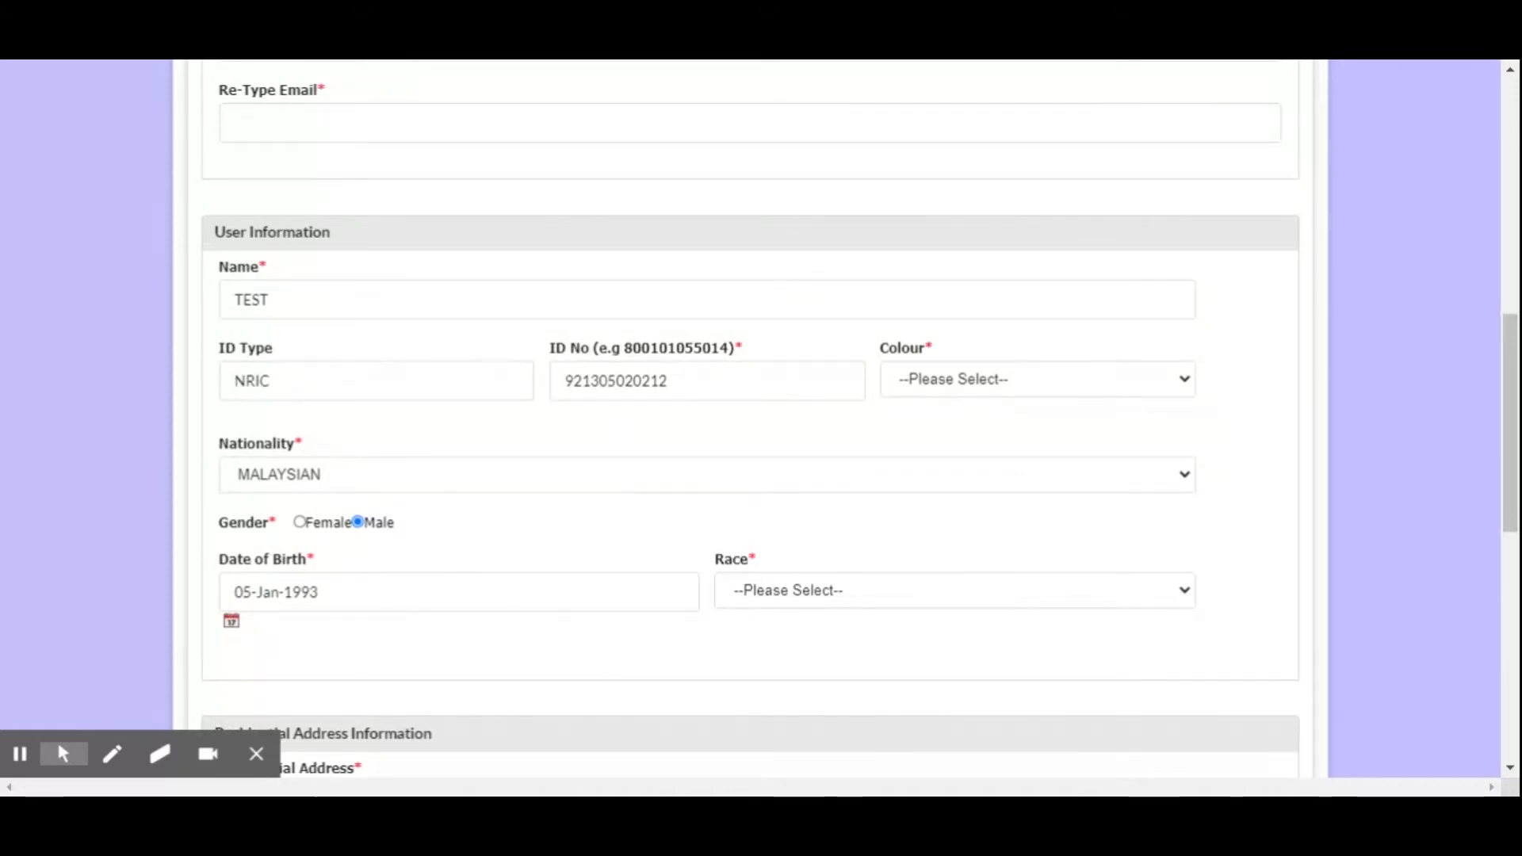
left_click(231, 622)
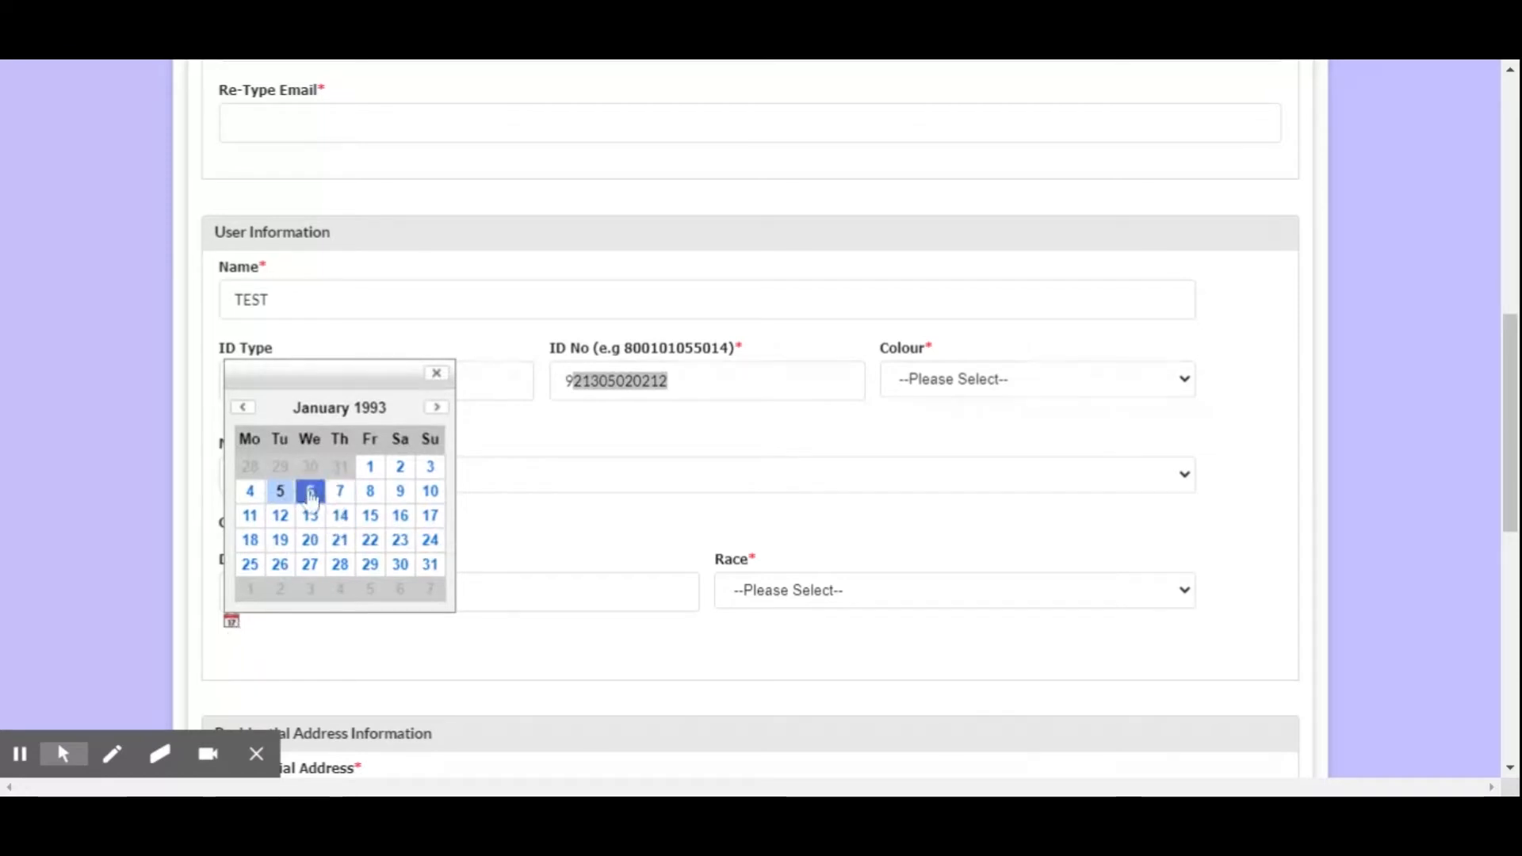
left_click(281, 492)
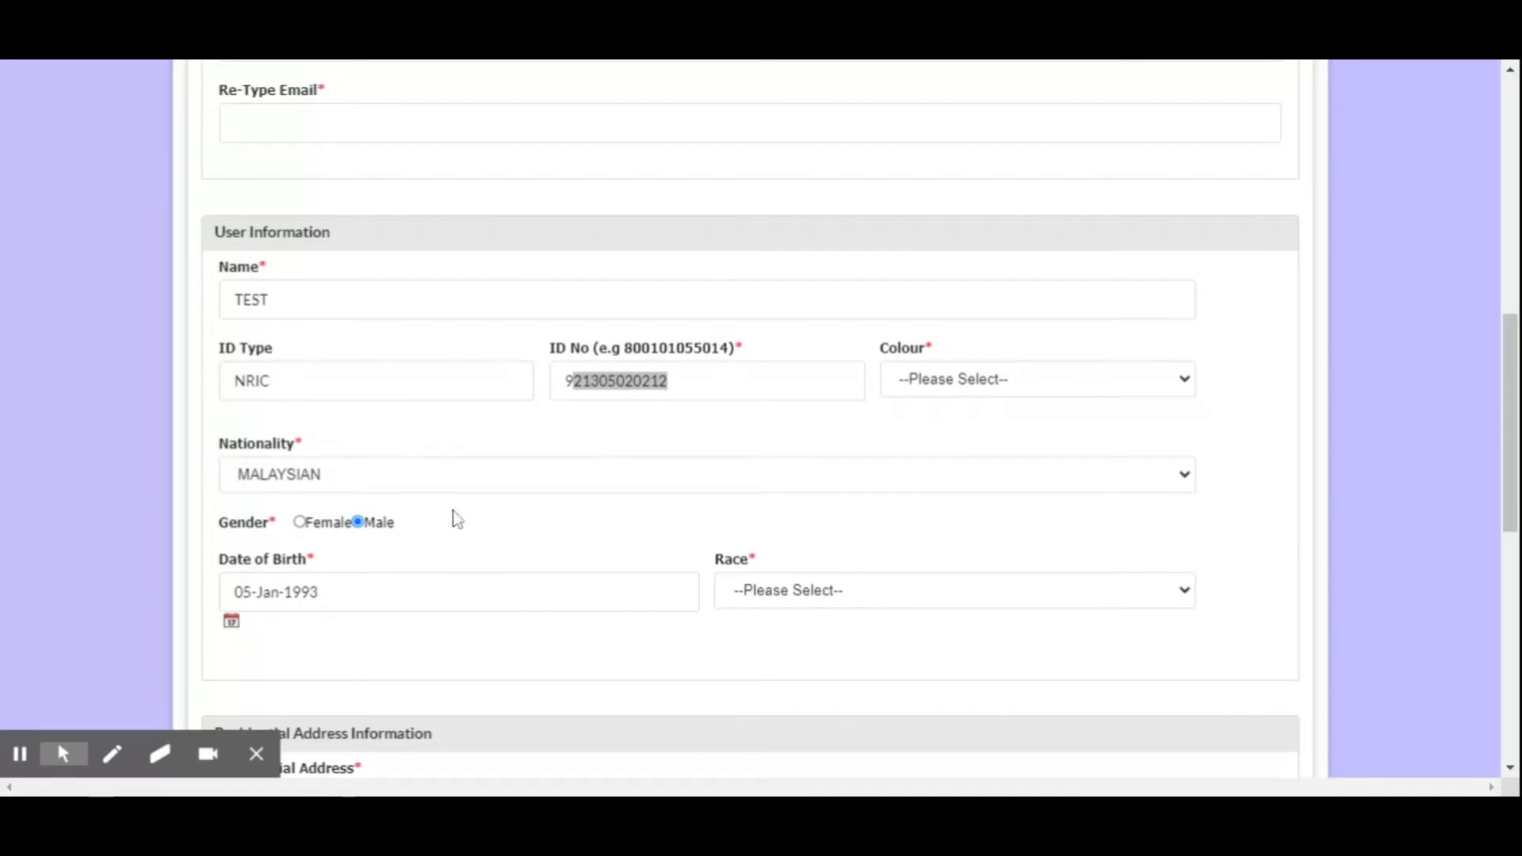
left_click(232, 626)
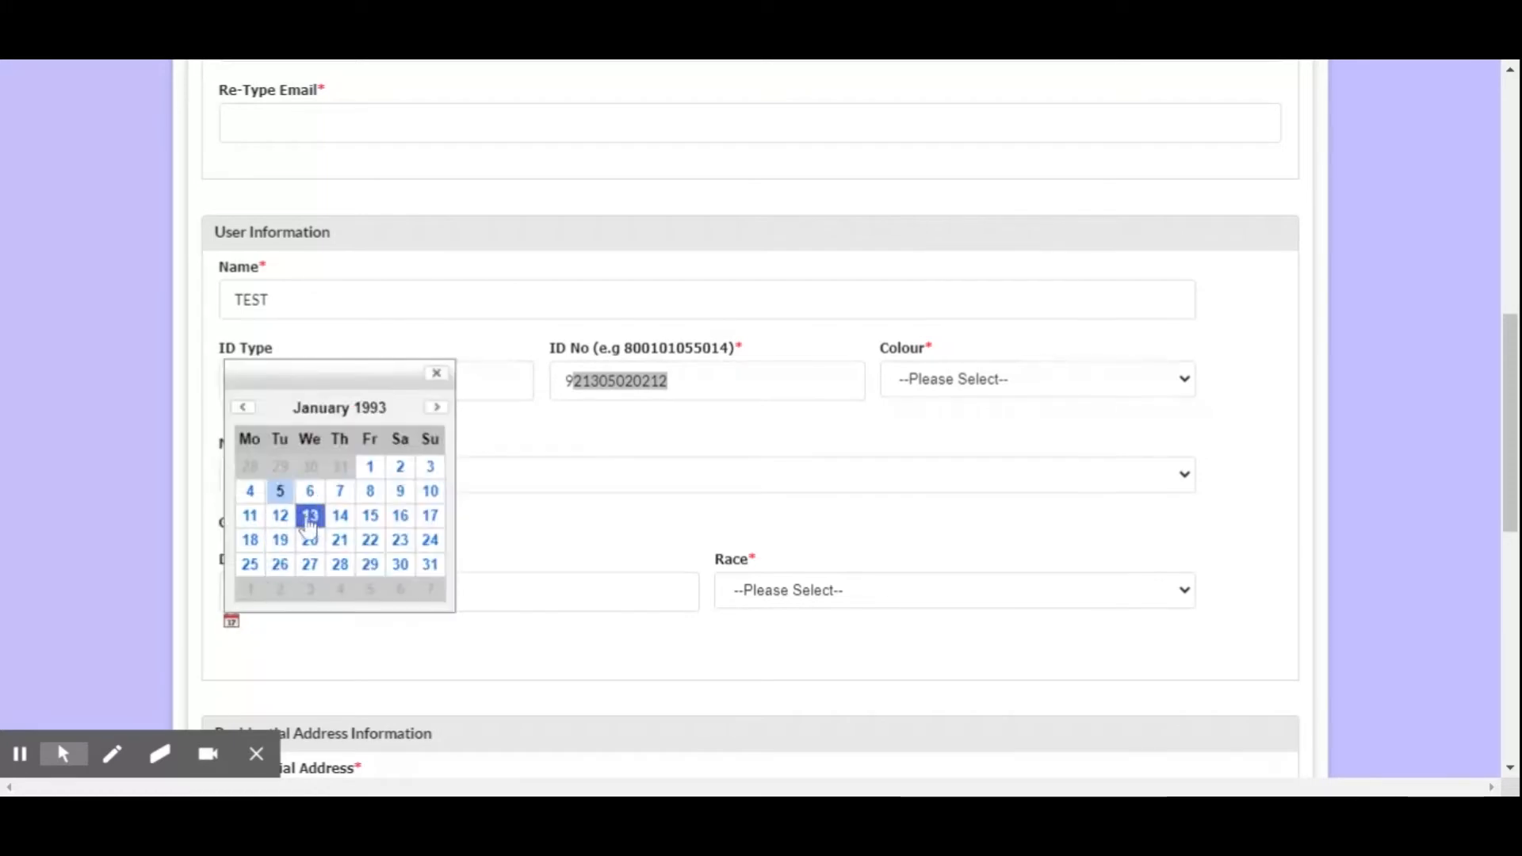
left_click(309, 516)
left_click(231, 626)
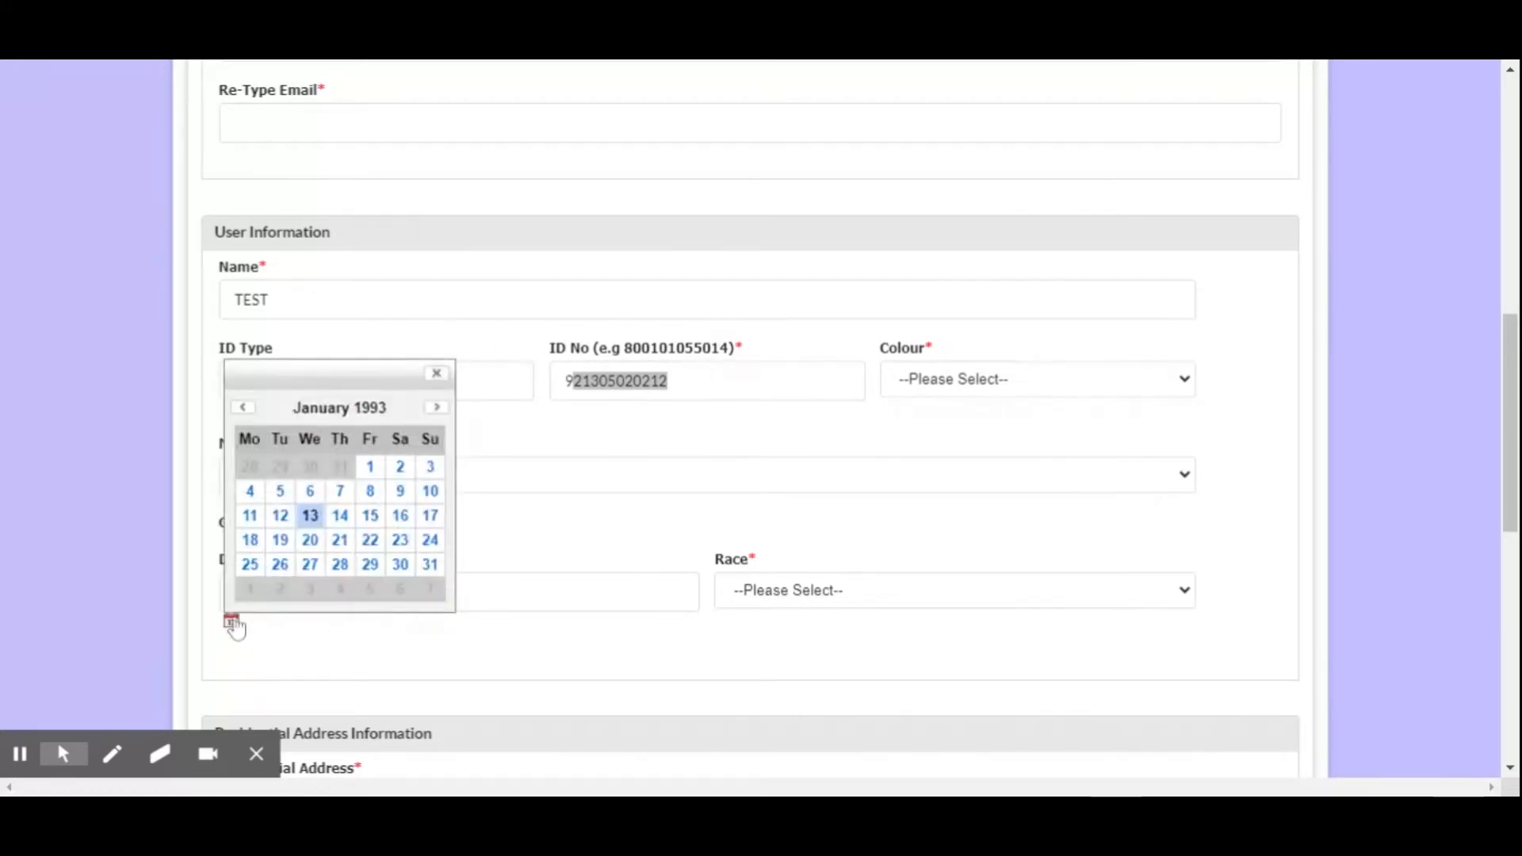
left_click(438, 409)
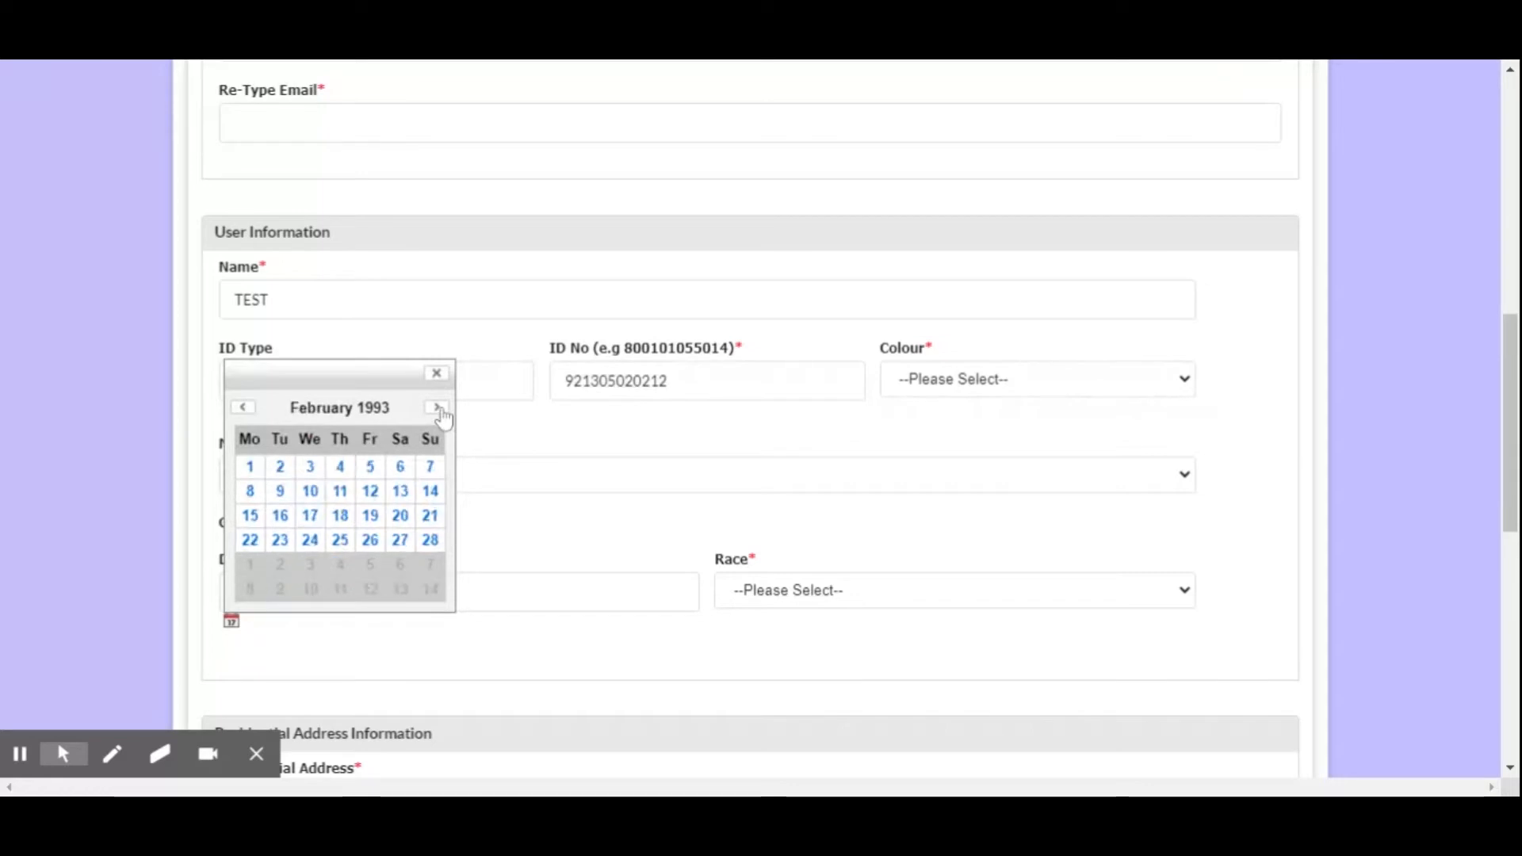
left_click(438, 409)
left_click(437, 409)
left_click(437, 409)
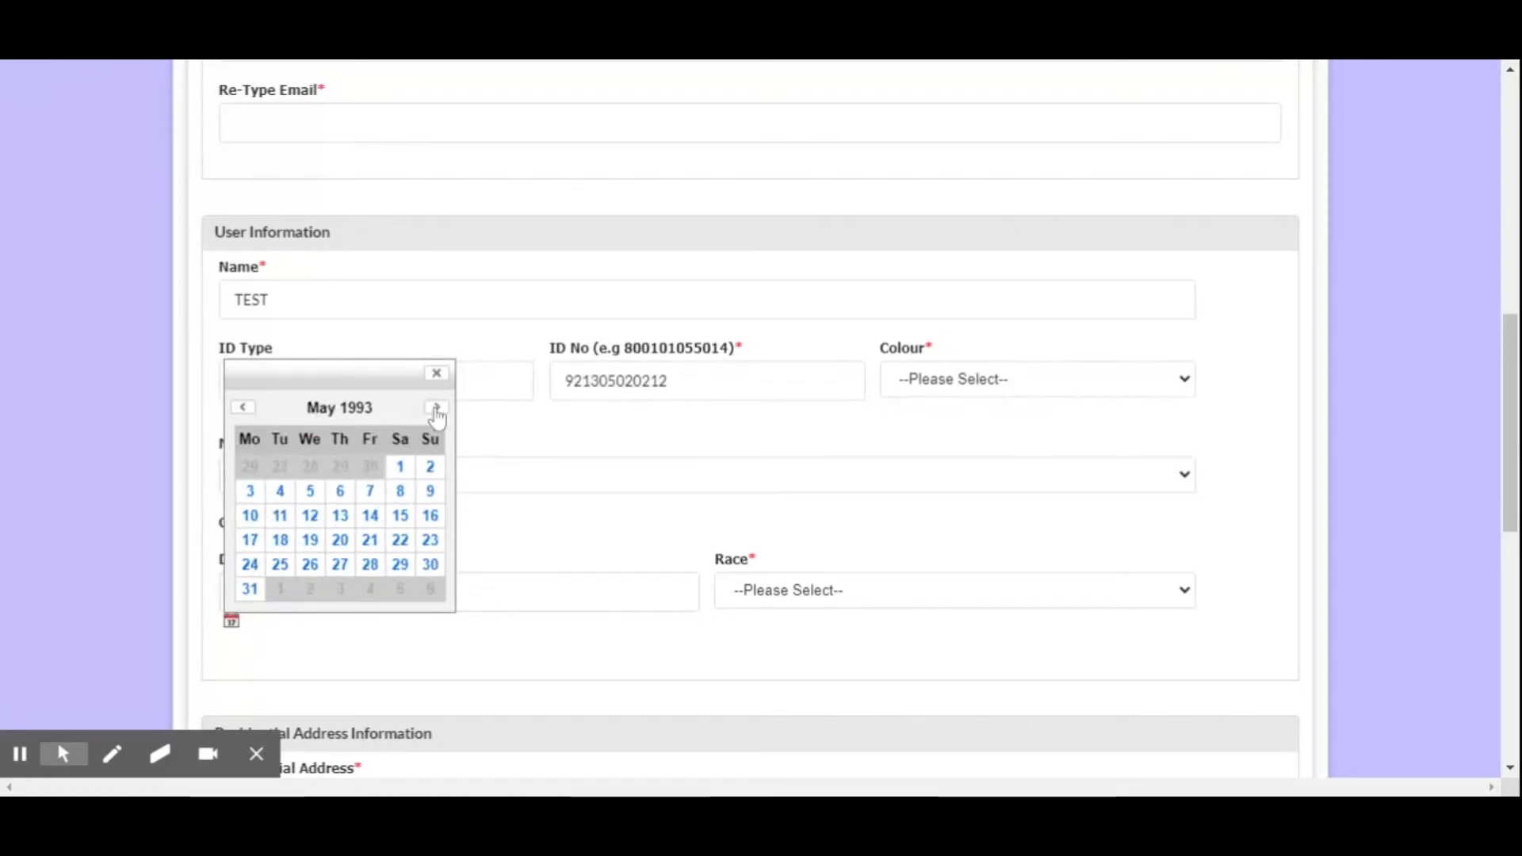
left_click(348, 408)
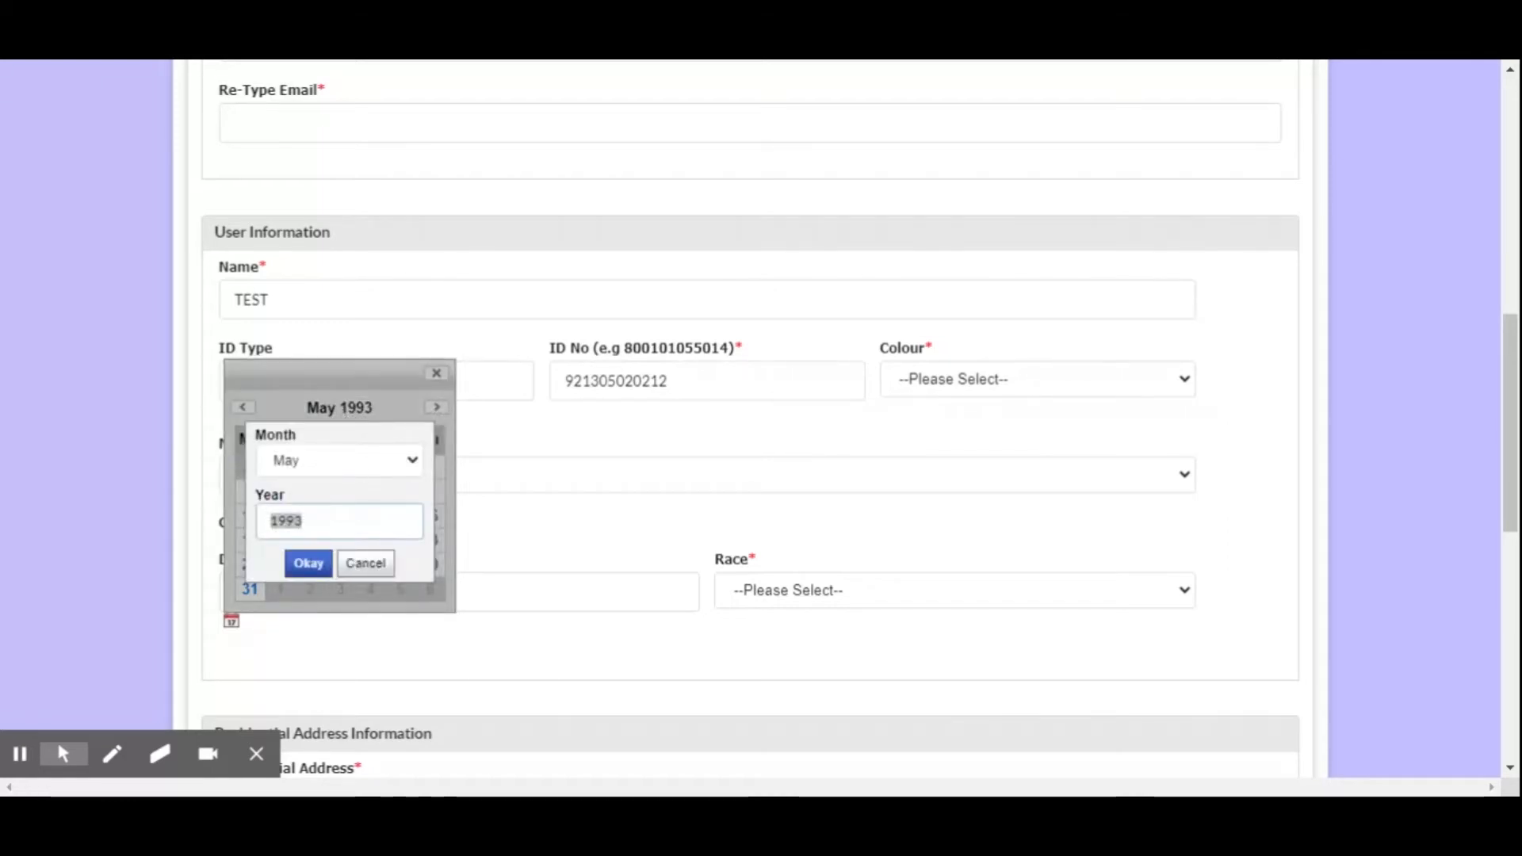
left_click(304, 521)
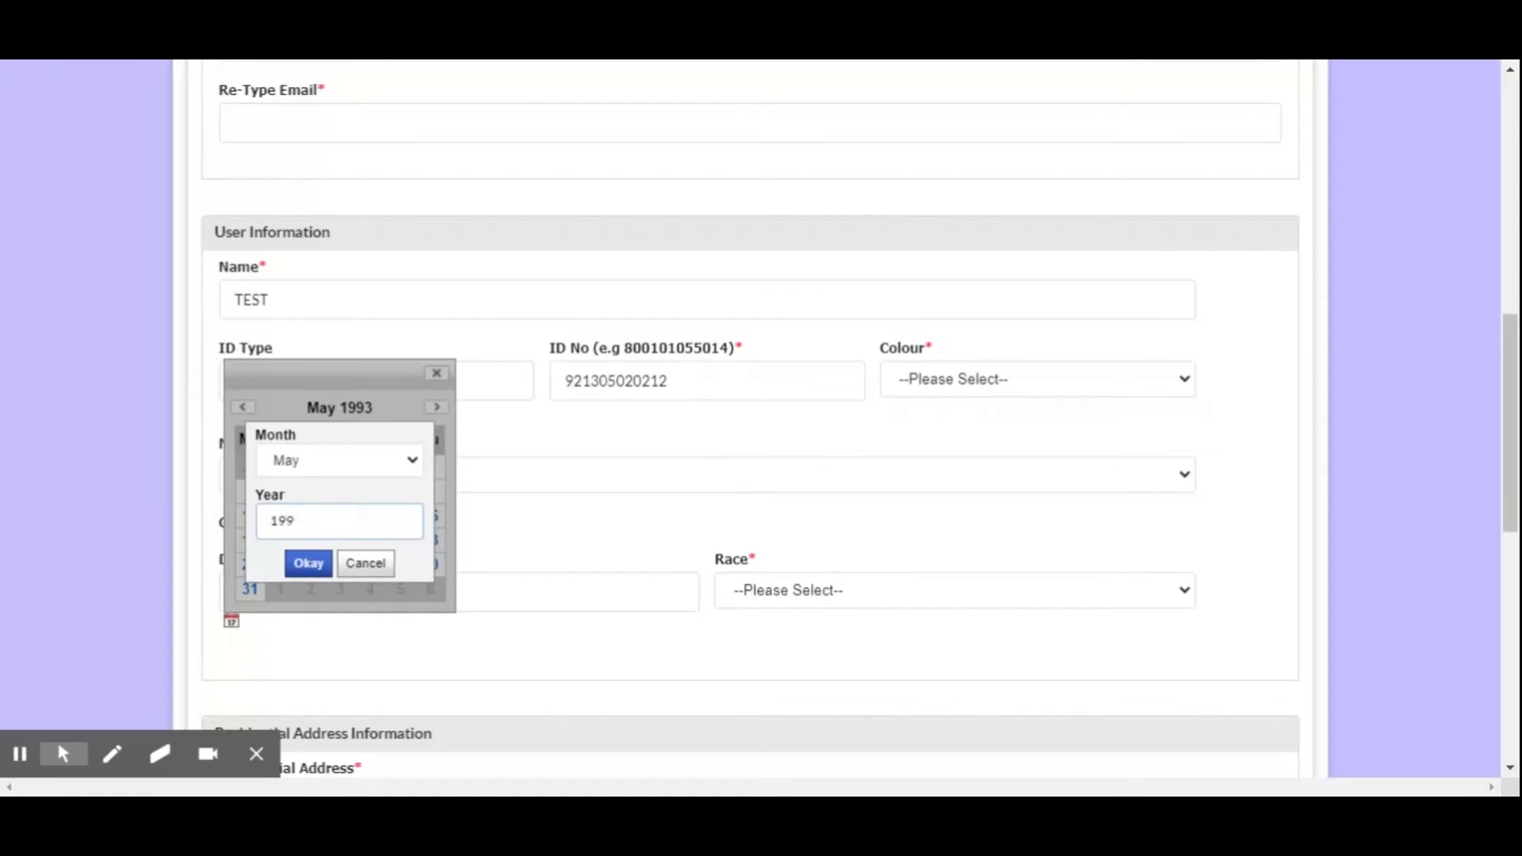
left_click(307, 562)
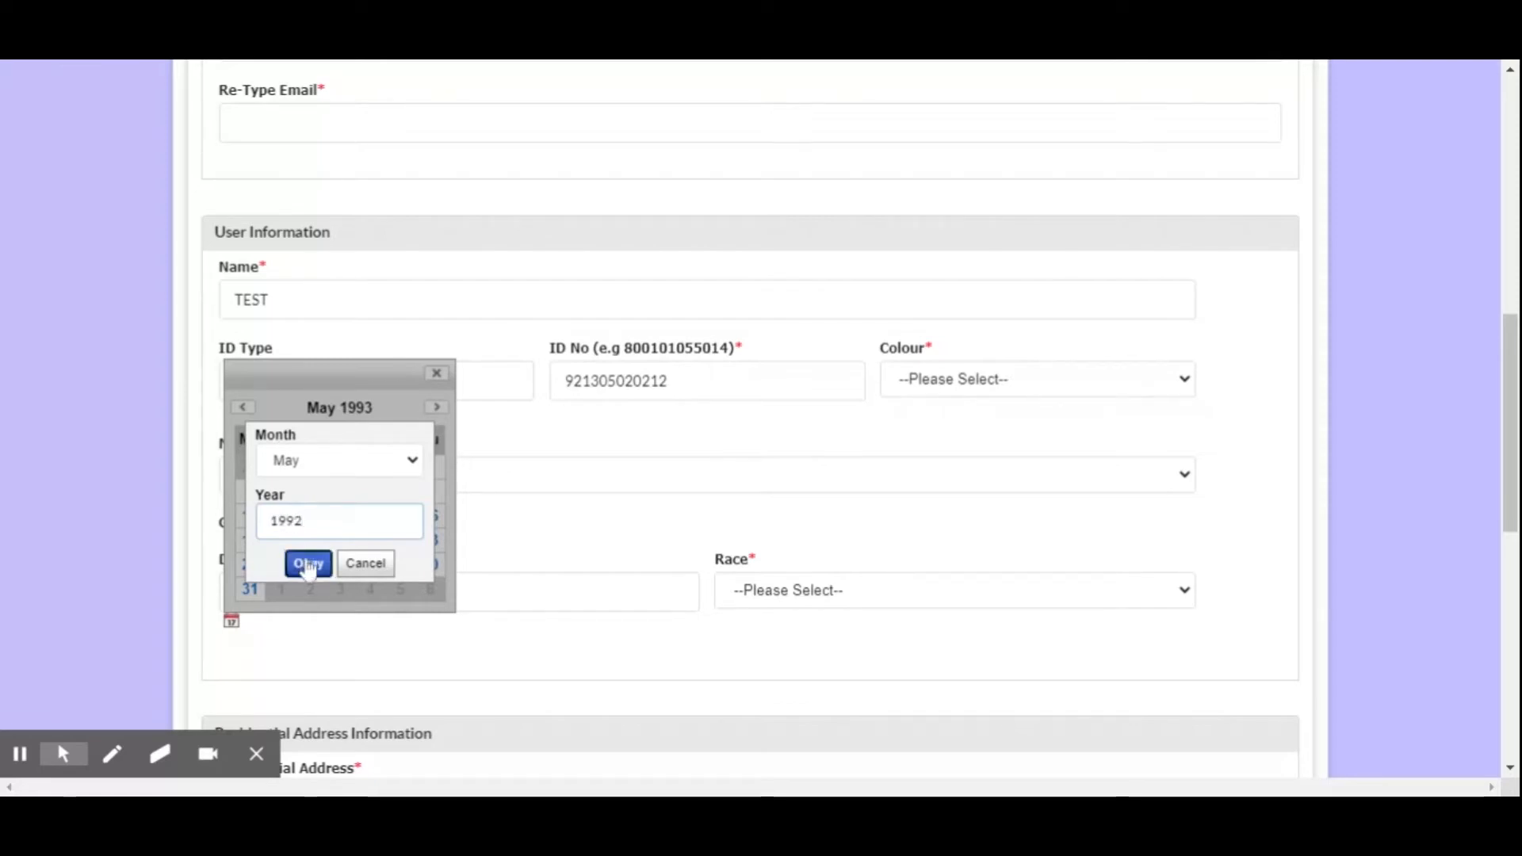
left_click(436, 373)
Set the day, month and year of the date of birth in its calendar and choose MELAYU as the race
left_click(230, 621)
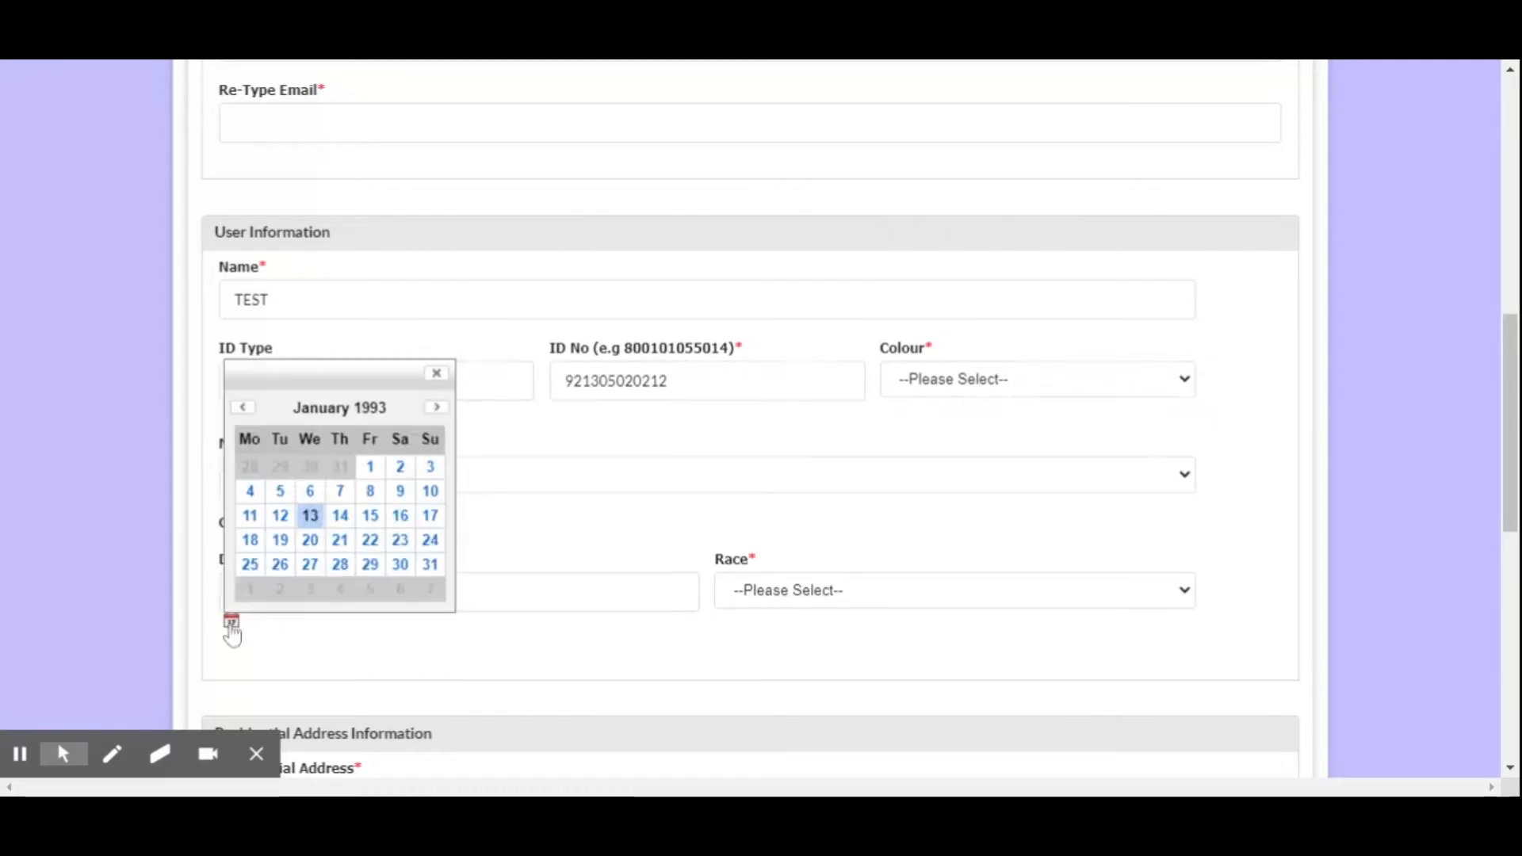
left_click(434, 408)
left_click(435, 408)
left_click(435, 408)
left_click(436, 408)
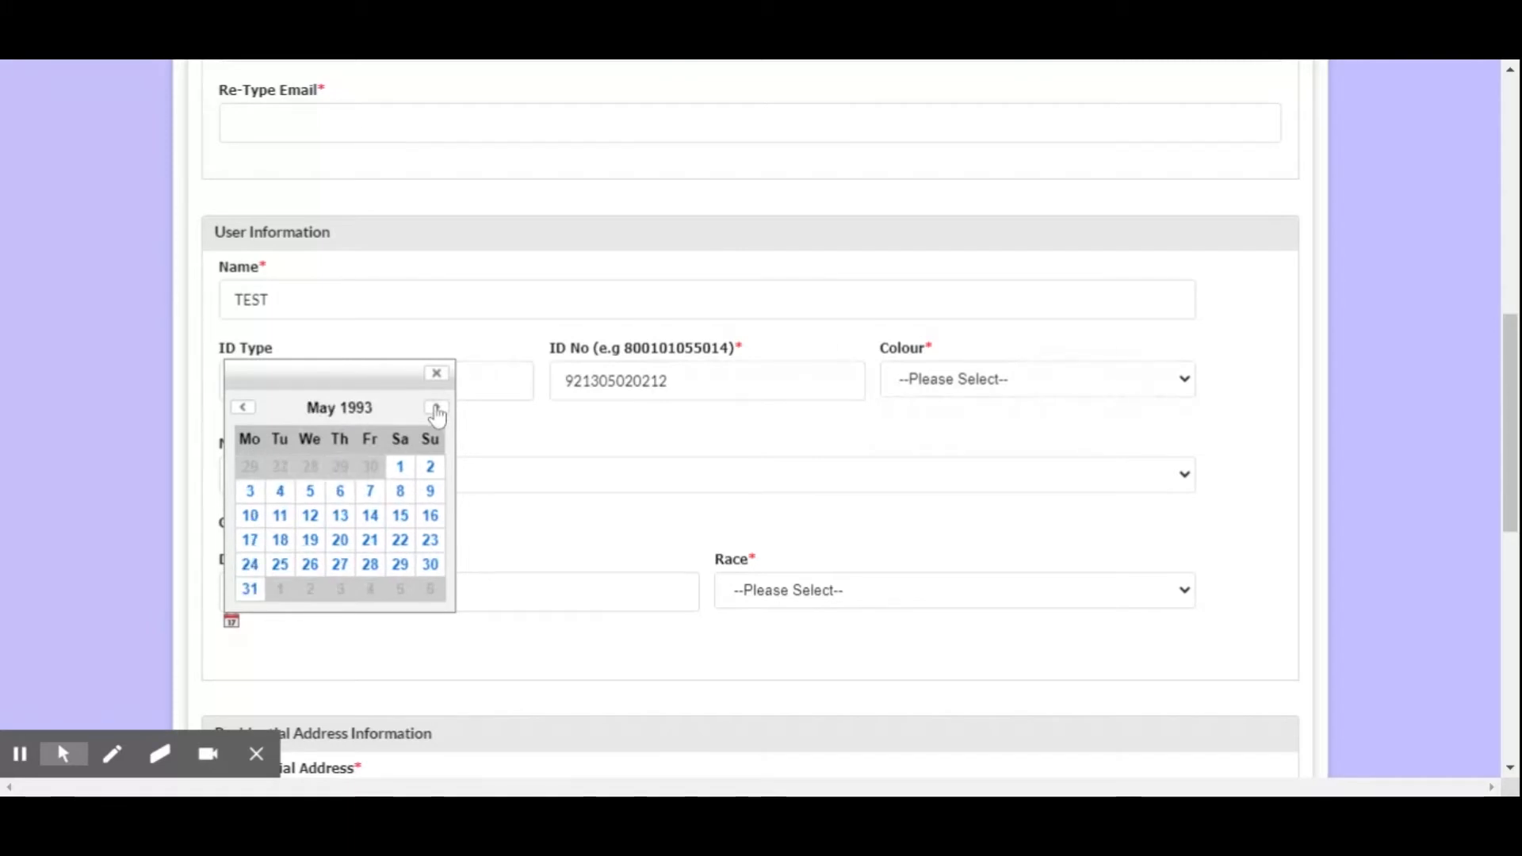
left_click(436, 409)
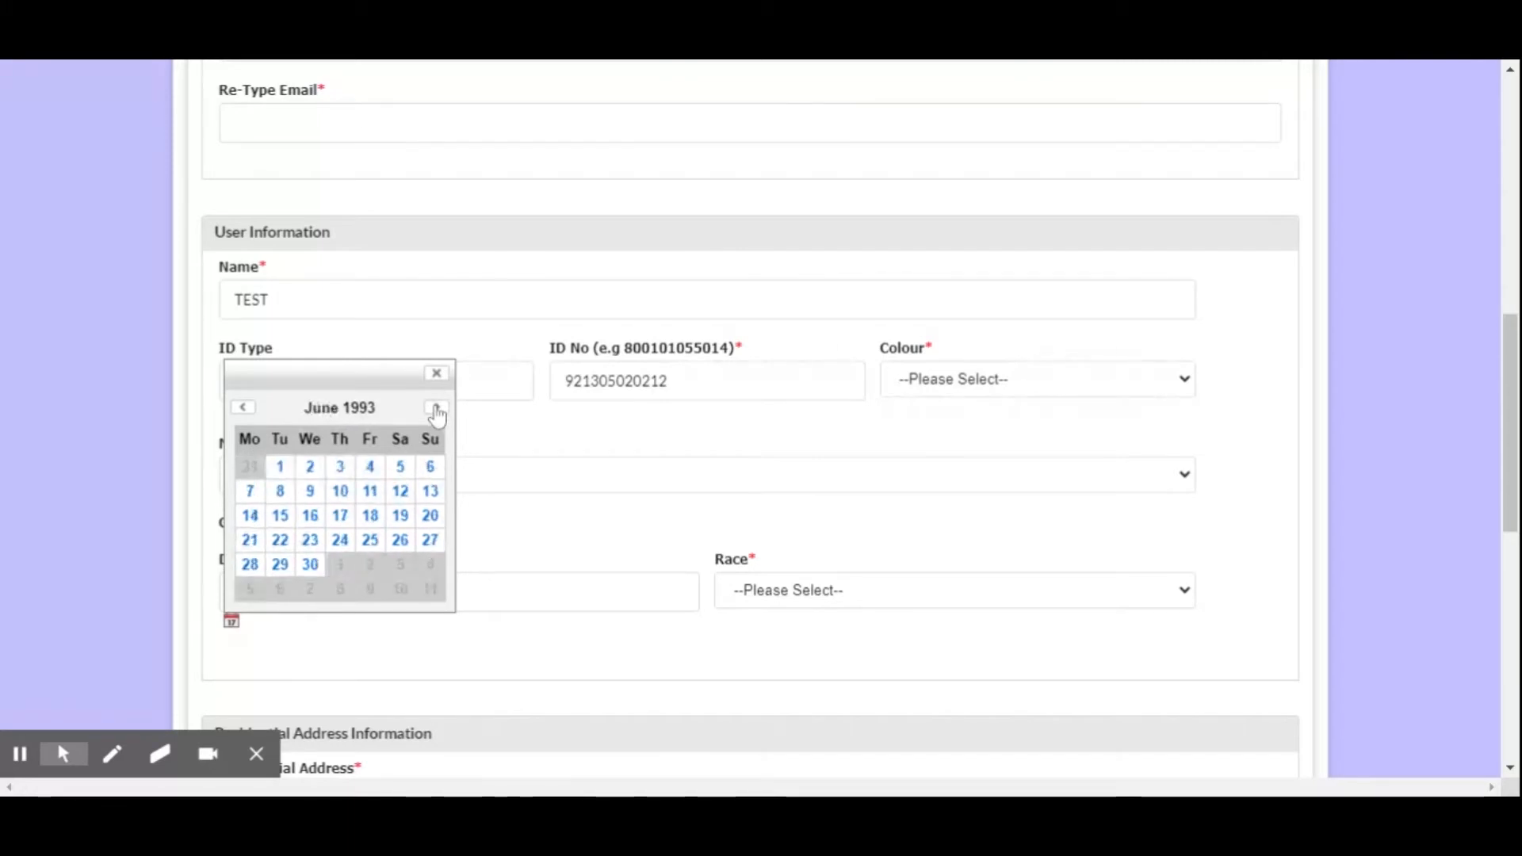
left_click(244, 407)
left_click(357, 409)
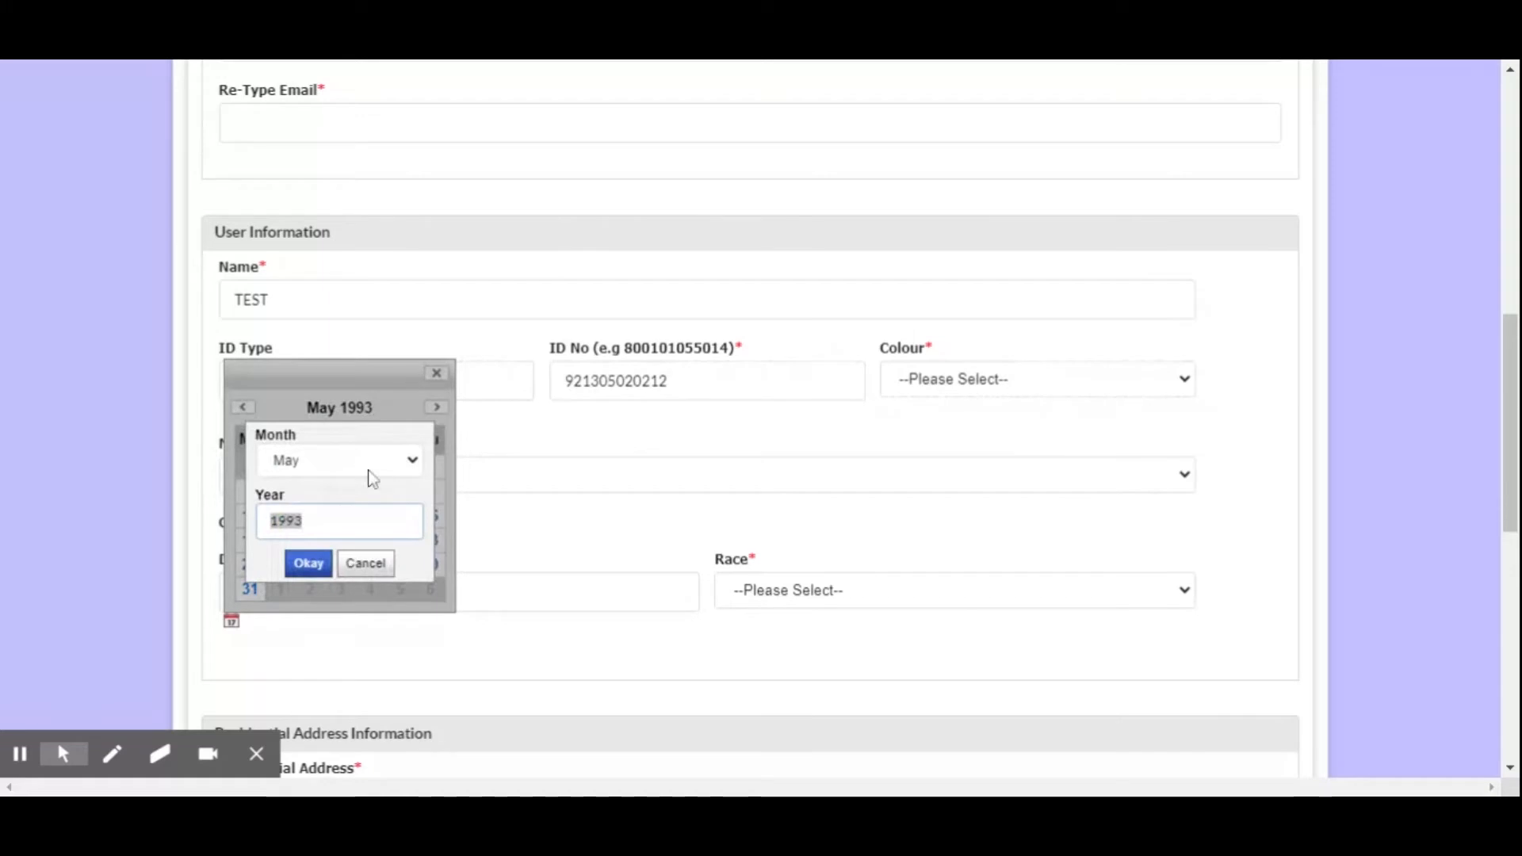
key("BackSpace")
type("2")
left_click(313, 567)
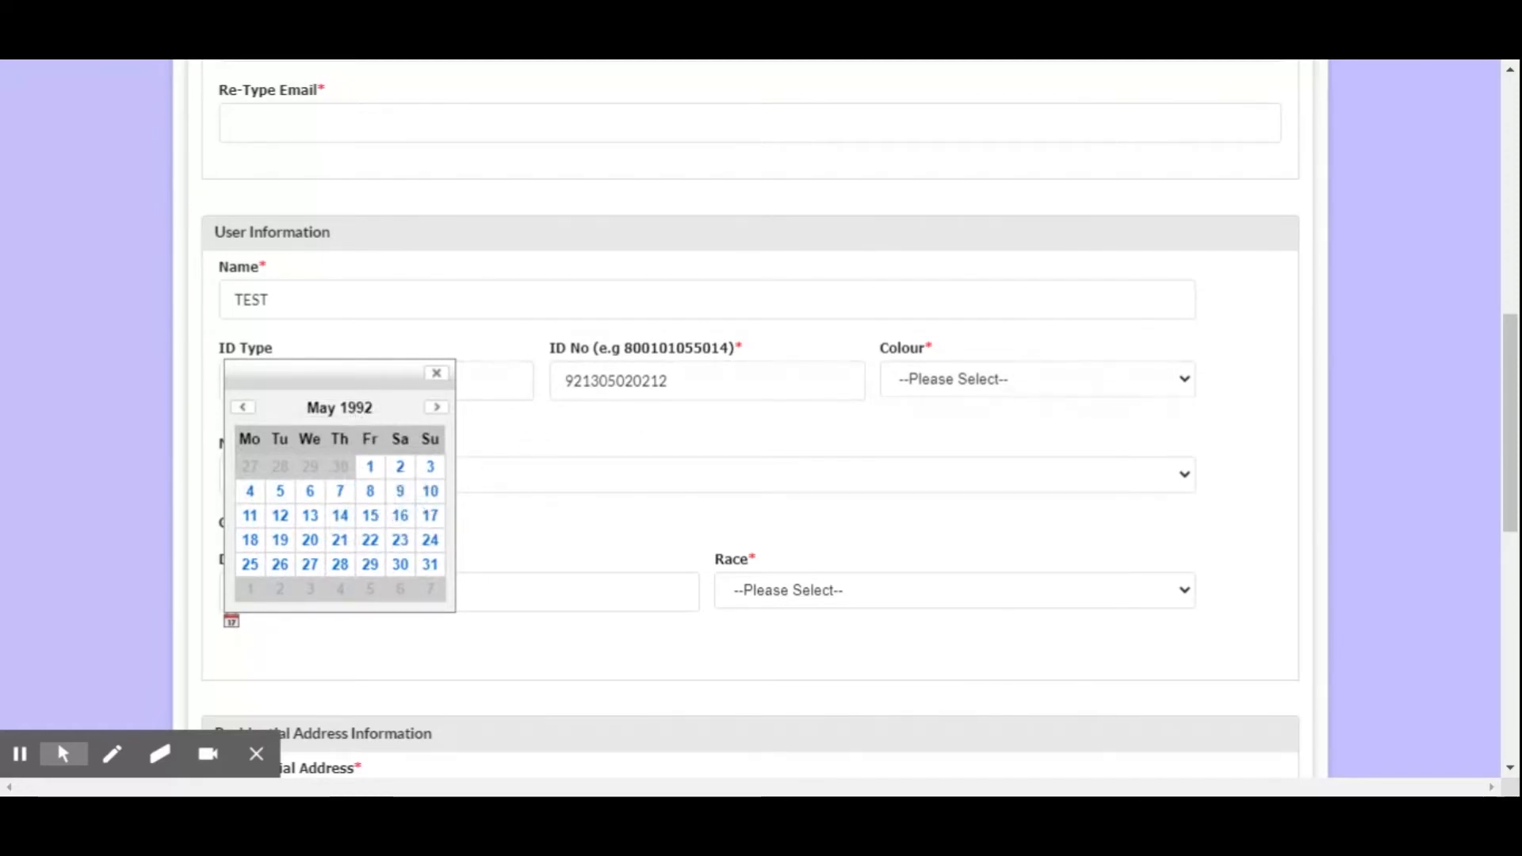
left_click(310, 516)
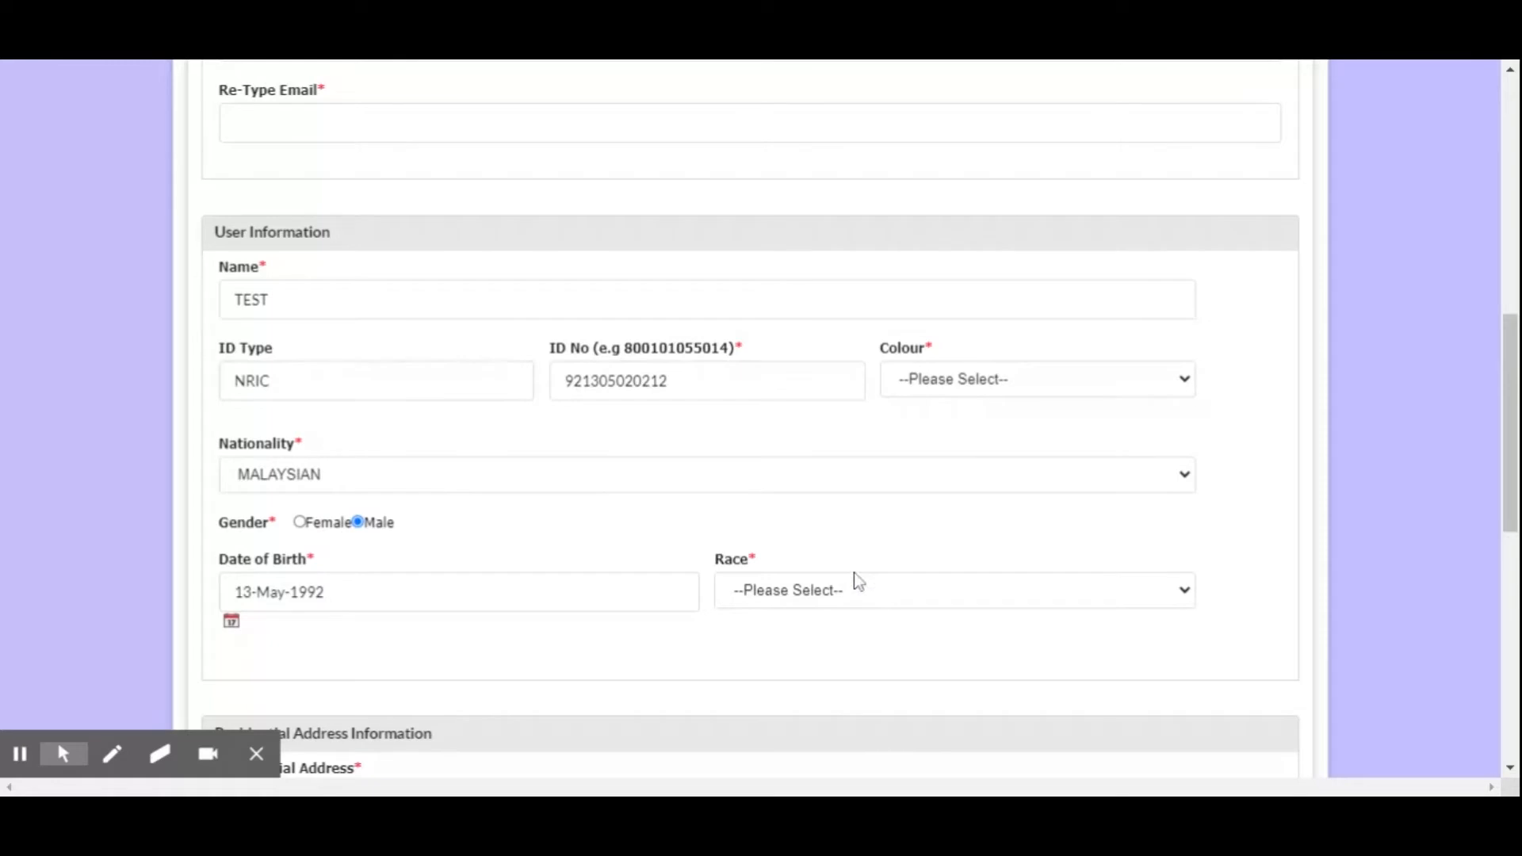
left_click(771, 666)
Go through the Residential Address and City fields in the Residential Address Information section
scroll(771, 666, "down", 4)
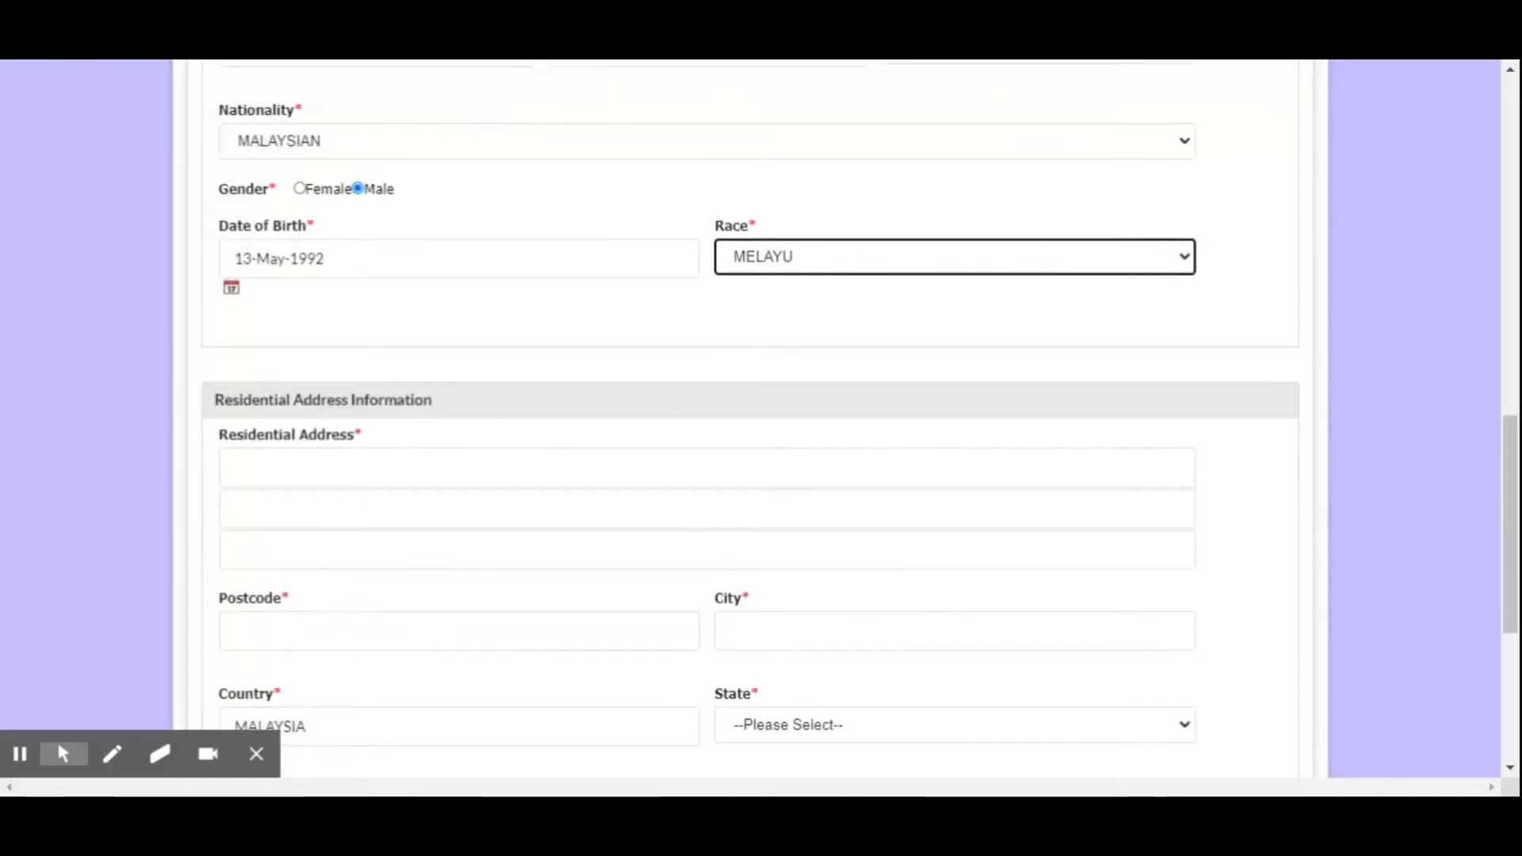
scroll(751, 412, "down", 1)
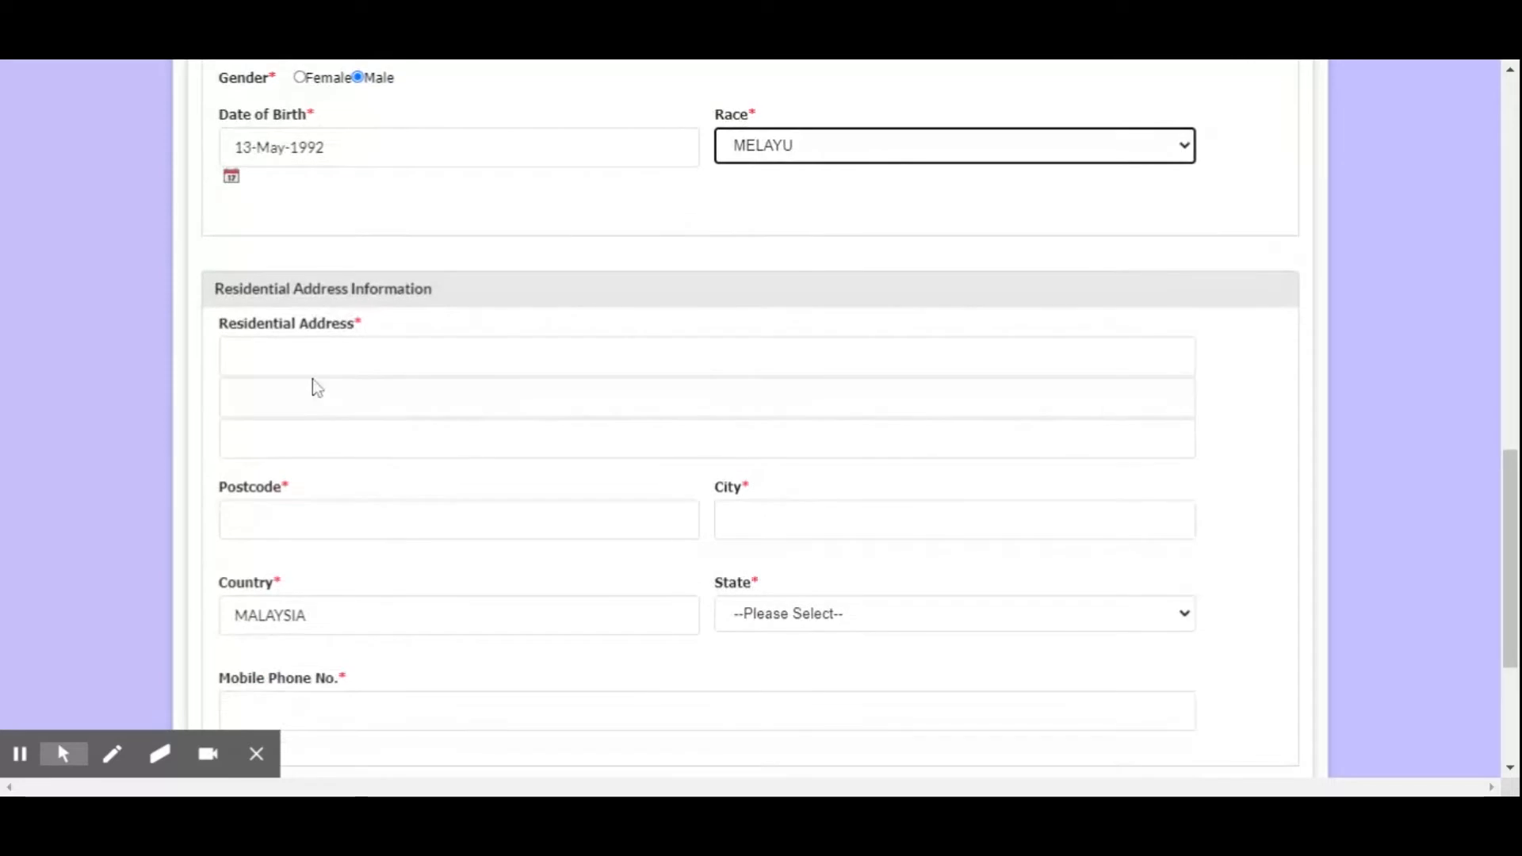
scroll(313, 379, "up", 2)
scroll(386, 528, "down", 1)
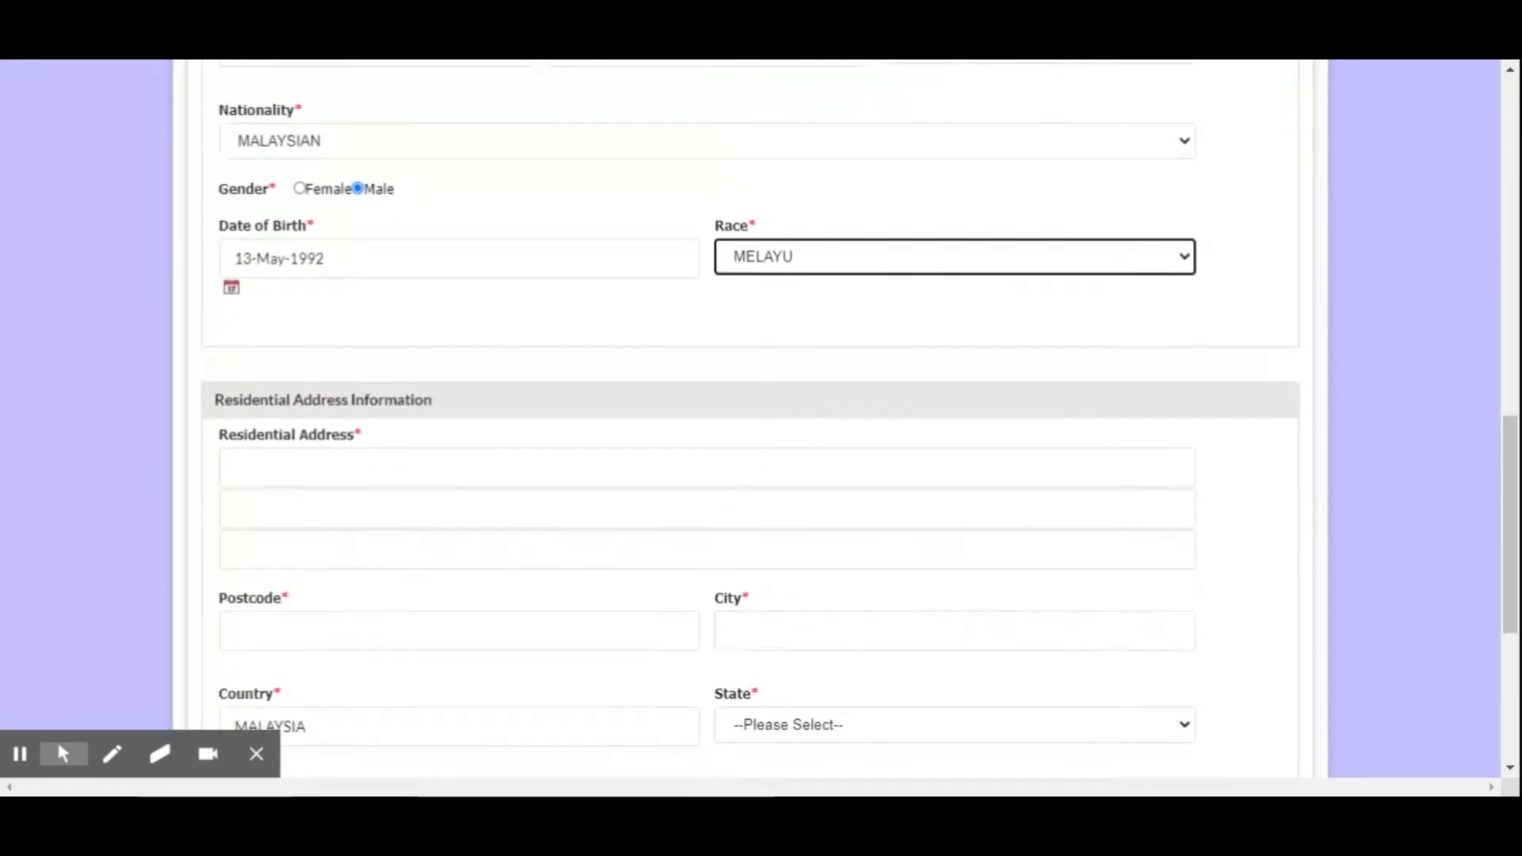
left_click(396, 470)
scroll(396, 469, "down", 2)
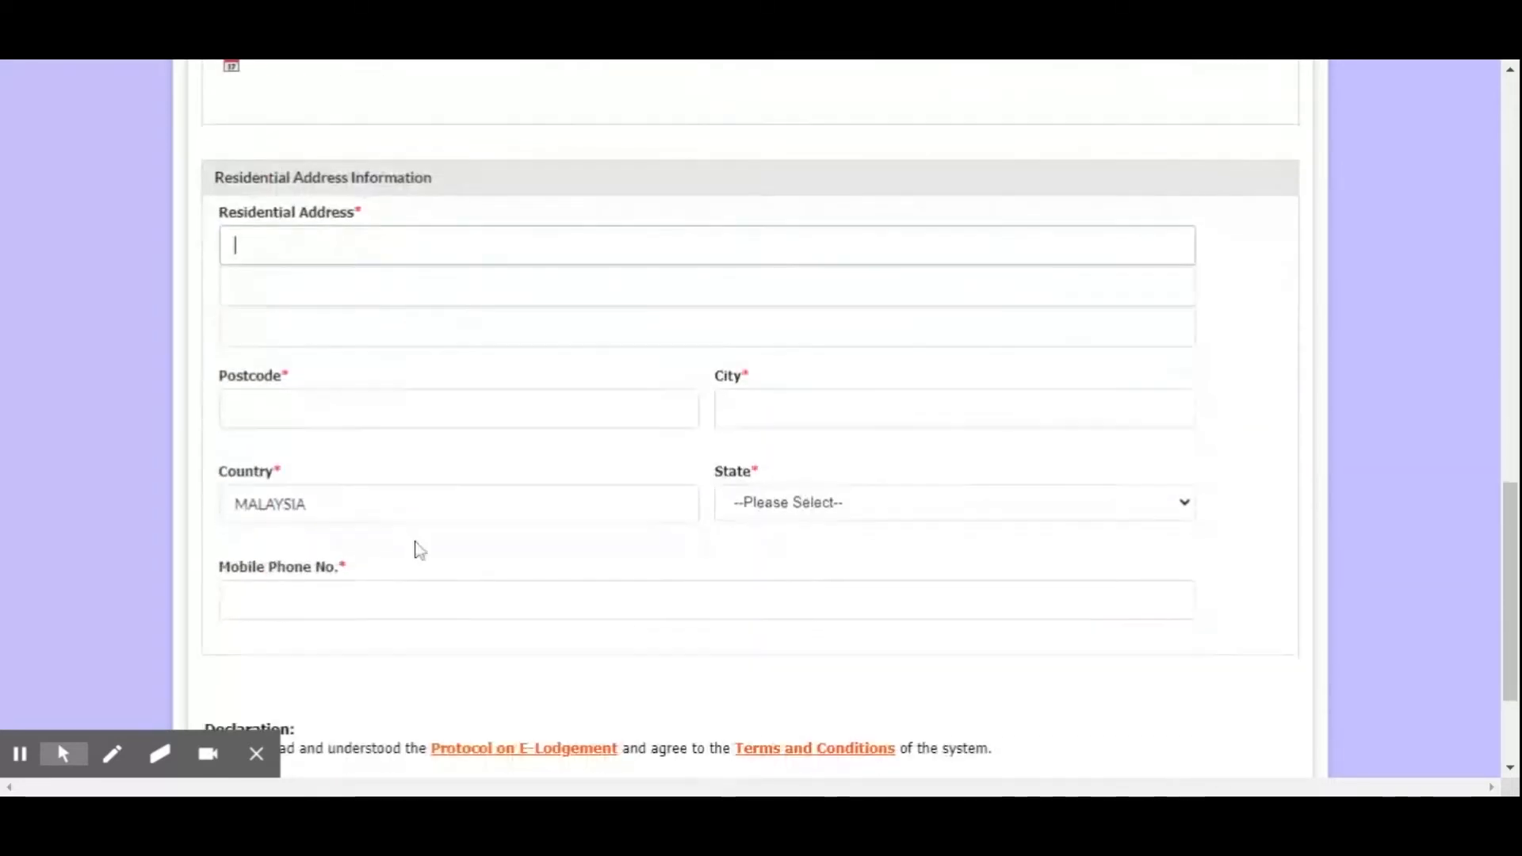
left_click(824, 411)
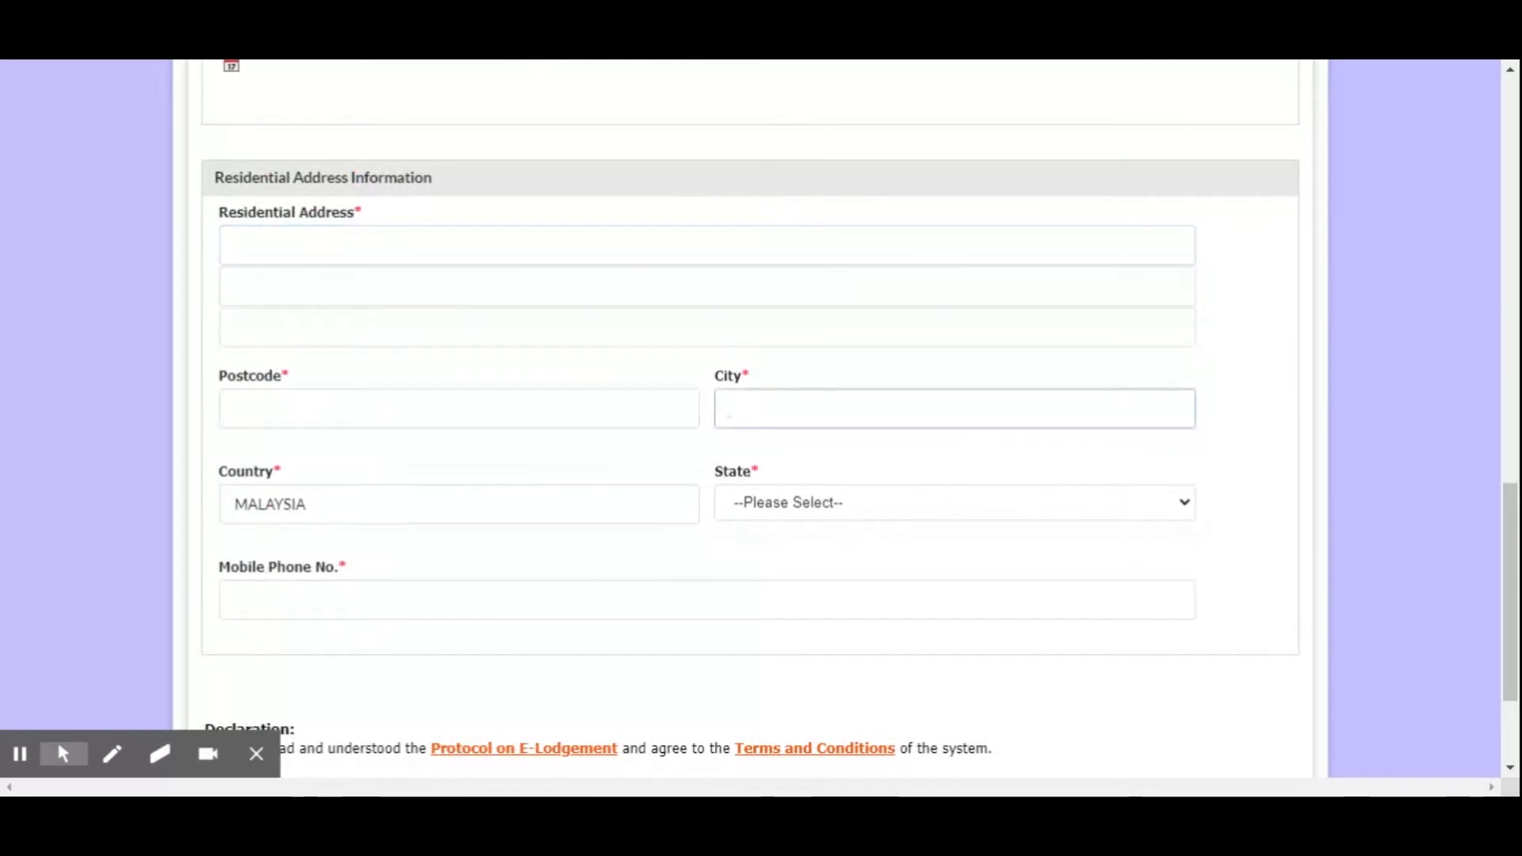
Circle the Postcode, City, Country and State fields with the green pen and place the cursor in the Mobile Phone No. field
mouse_move(134, 745)
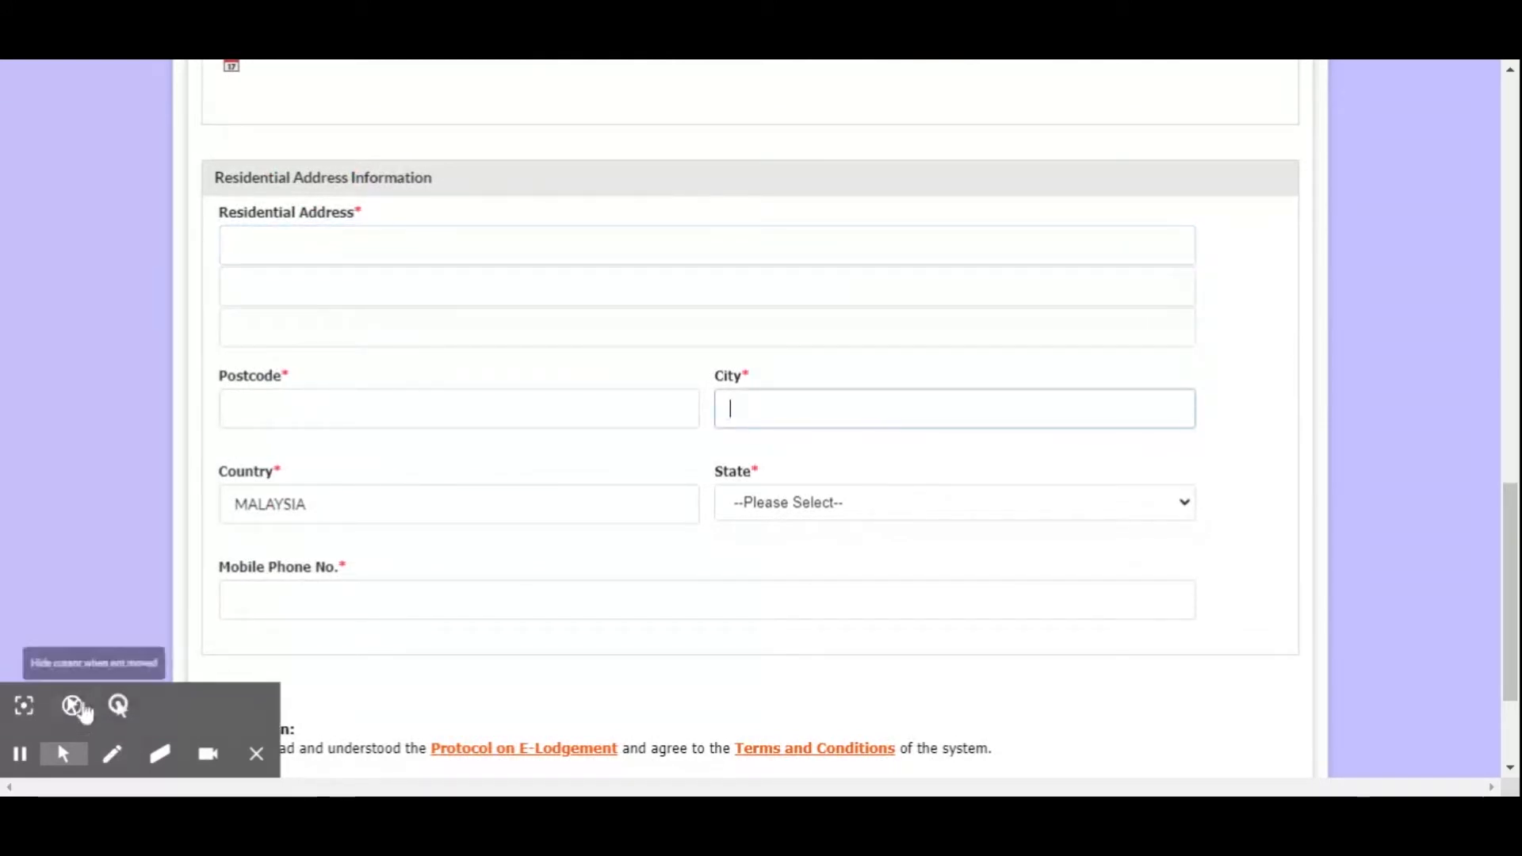
left_click(119, 705)
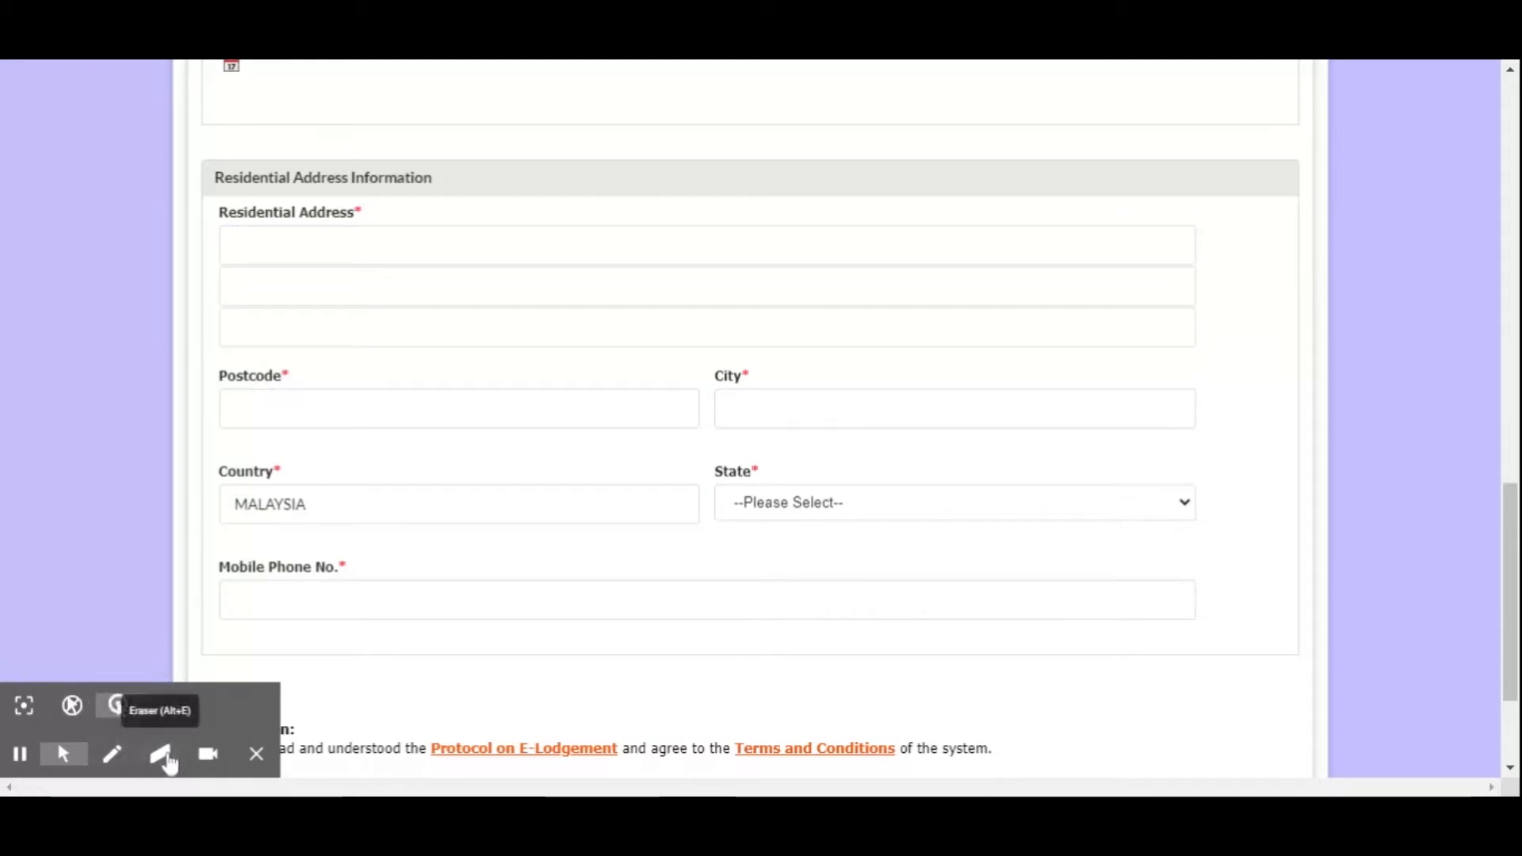
left_click(117, 757)
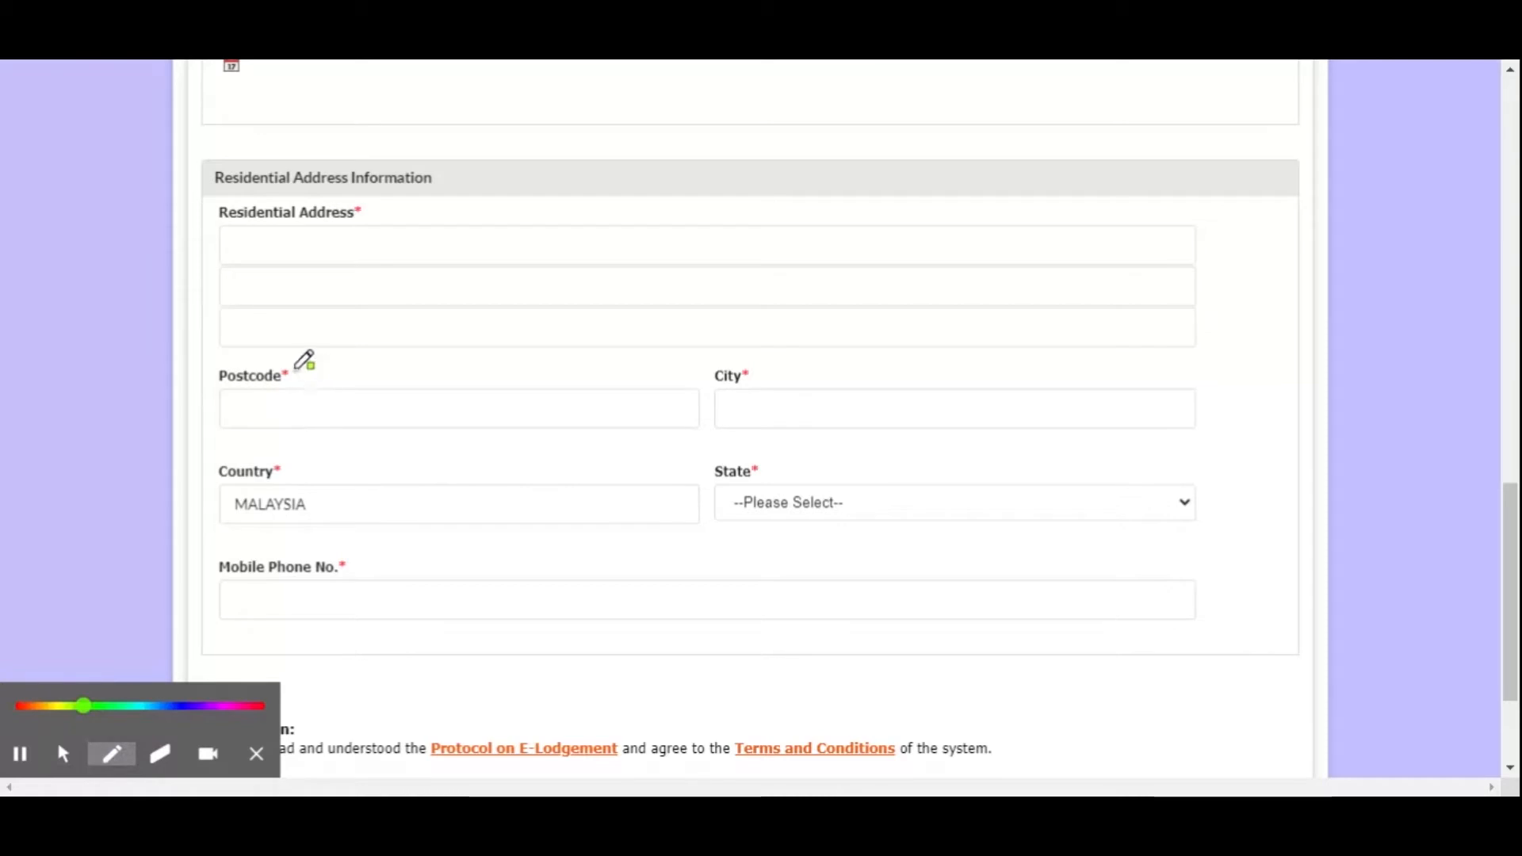
mouse_move(759, 358)
left_mouse_down()
mouse_move(705, 397)
mouse_move(778, 380)
left_mouse_up()
mouse_move(339, 366)
left_mouse_down()
mouse_move(236, 349)
mouse_move(337, 360)
left_mouse_up()
mouse_move(313, 446)
left_mouse_down()
mouse_move(218, 448)
mouse_move(360, 446)
left_mouse_up()
mouse_move(811, 474)
left_mouse_down()
mouse_move(703, 496)
mouse_move(919, 435)
left_mouse_up()
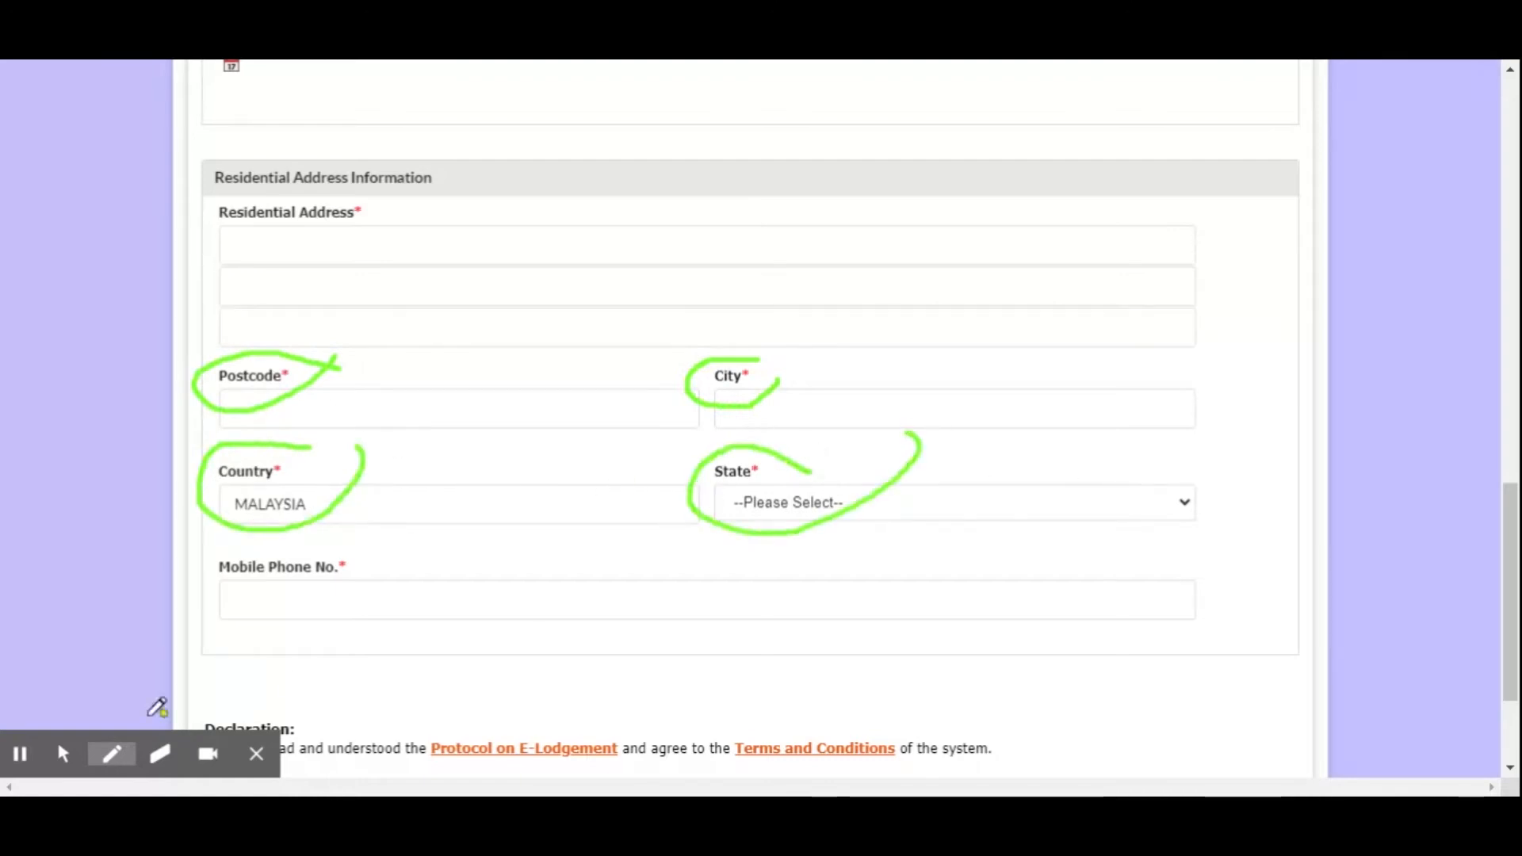
left_click(64, 754)
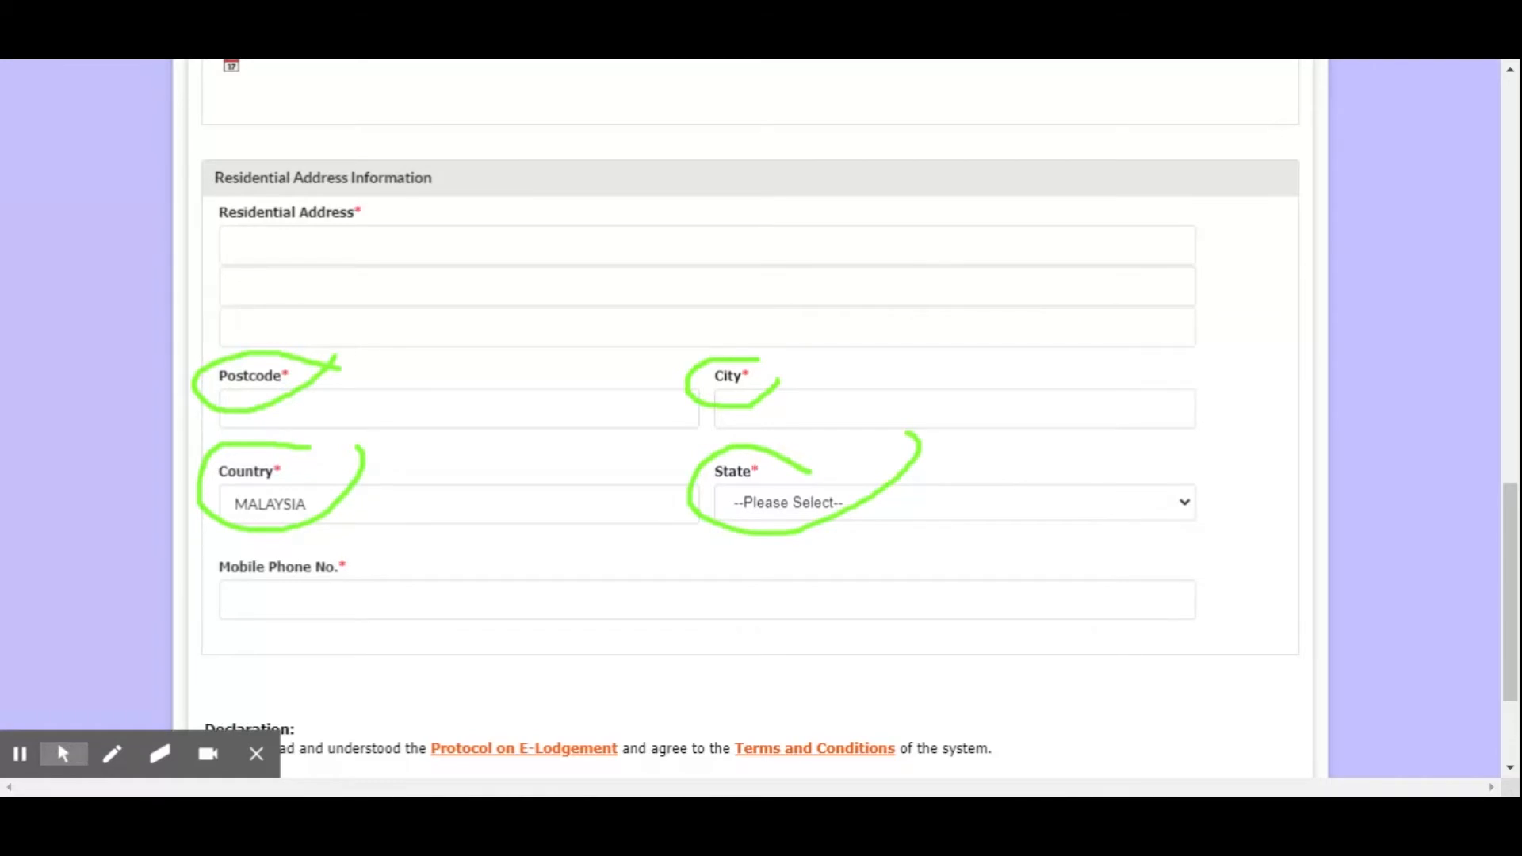
left_click(296, 599)
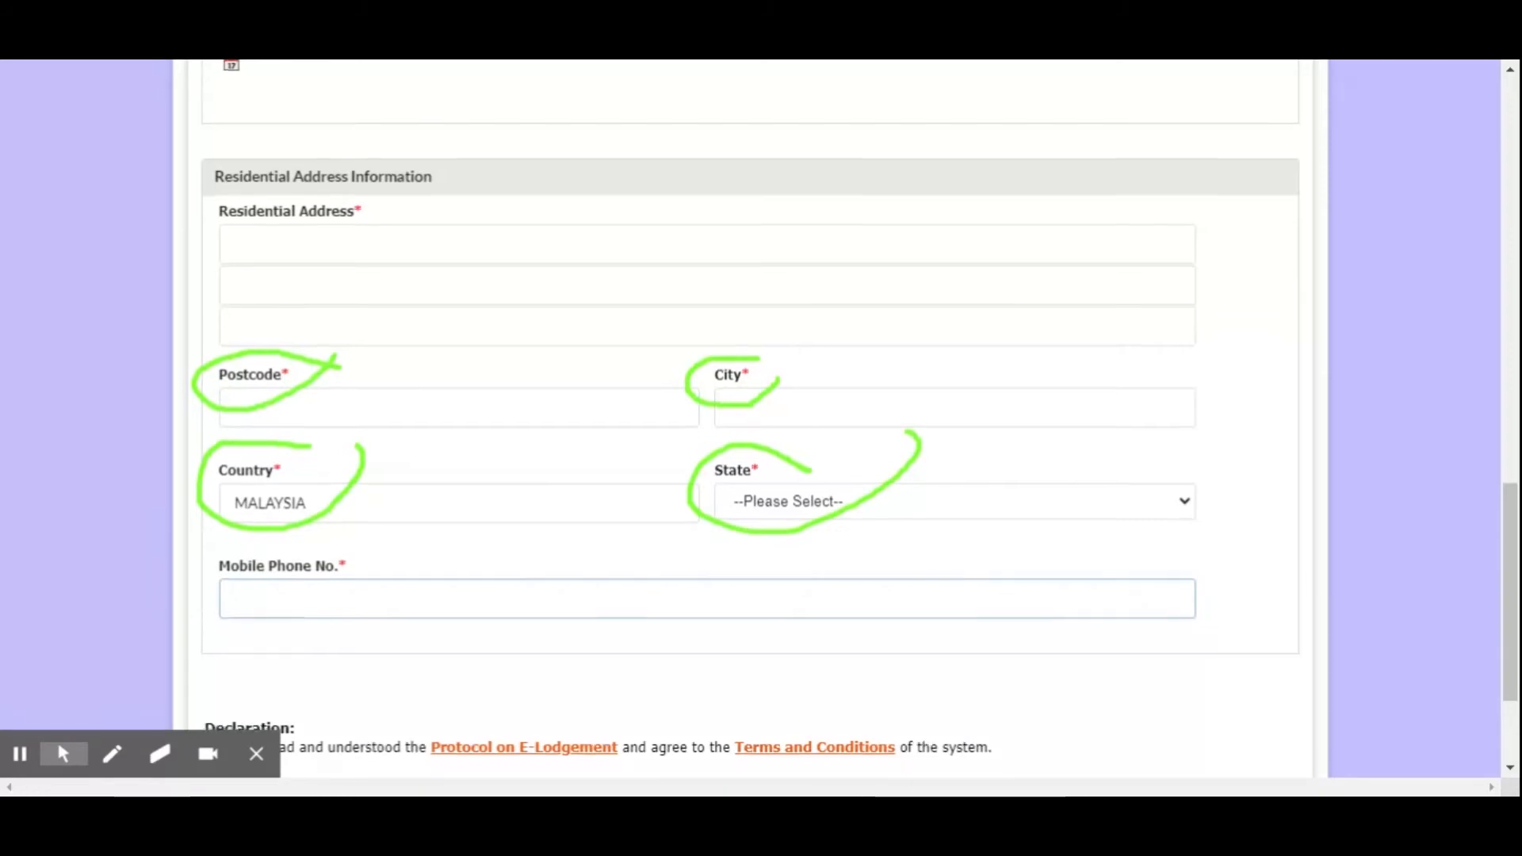
Tick the declaration accepting the Protocol on E-Lodgement and the Terms and Conditions, and look back over the registration form
scroll(325, 469, "down", 3)
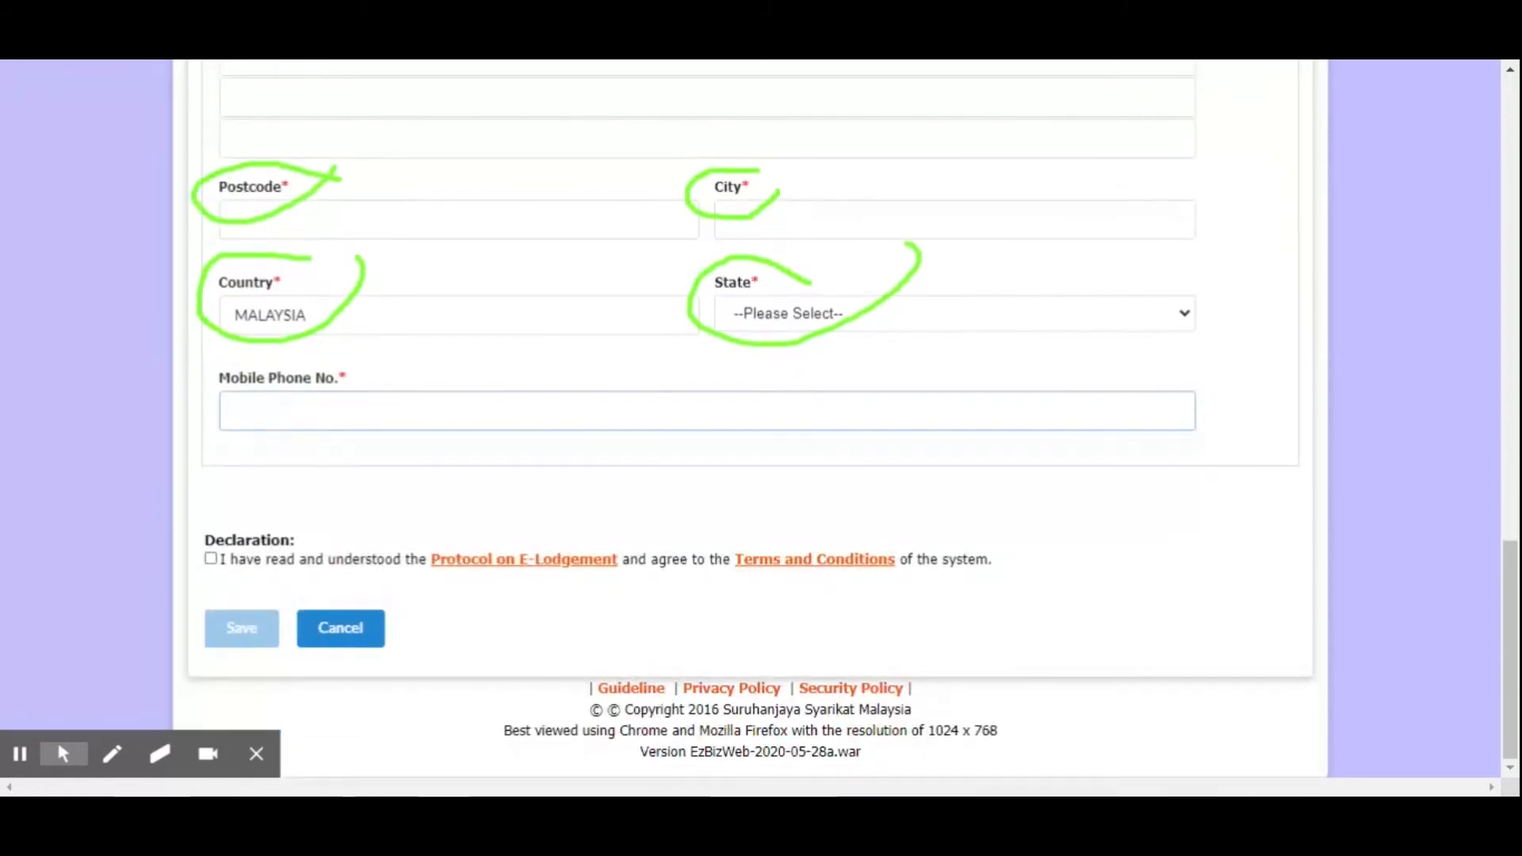
left_click(211, 559)
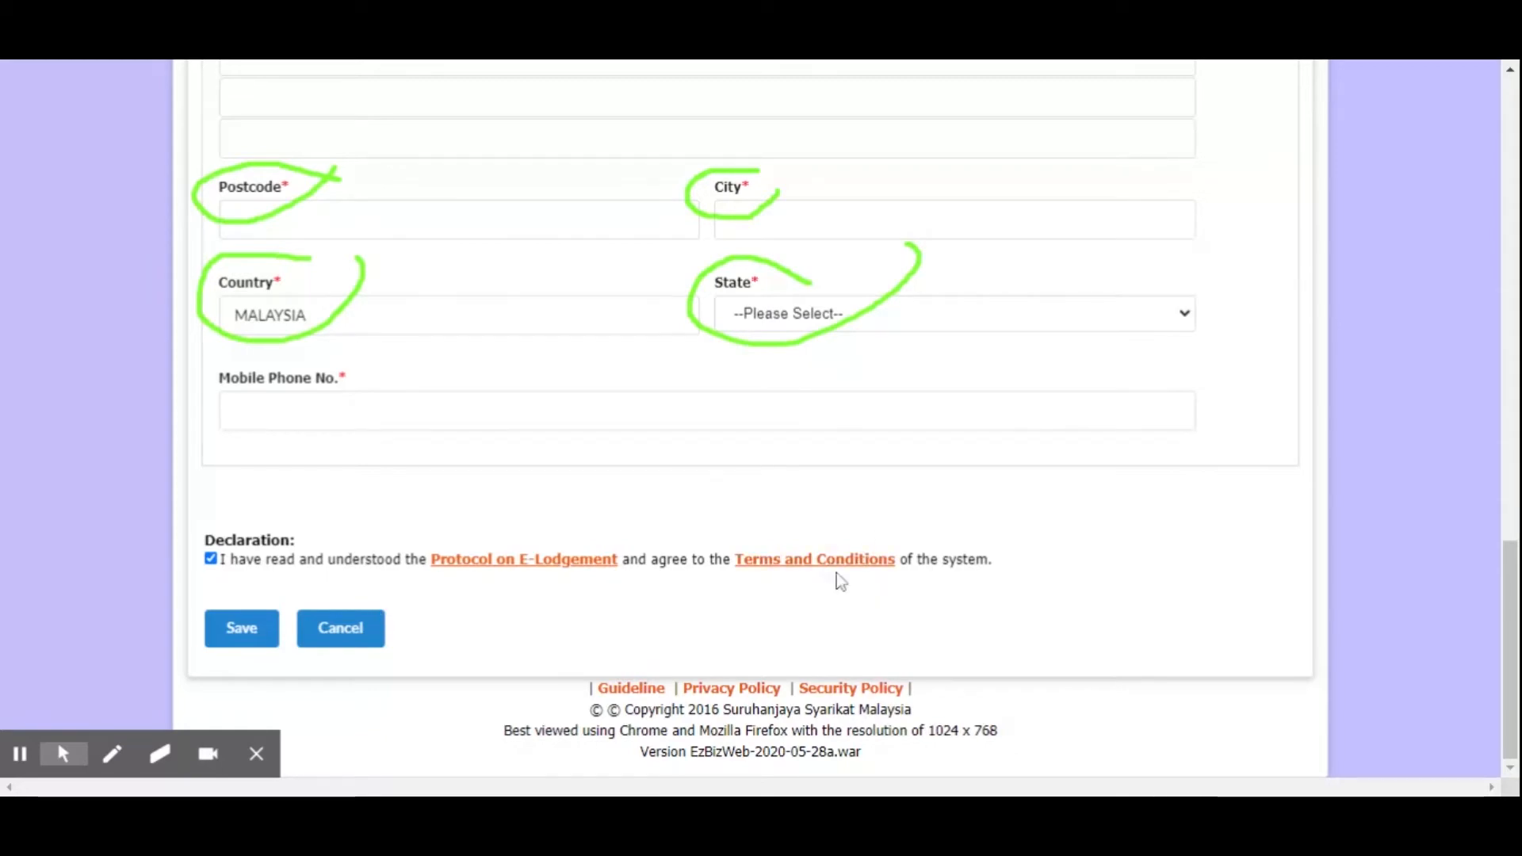
scroll(840, 577, "up", 15)
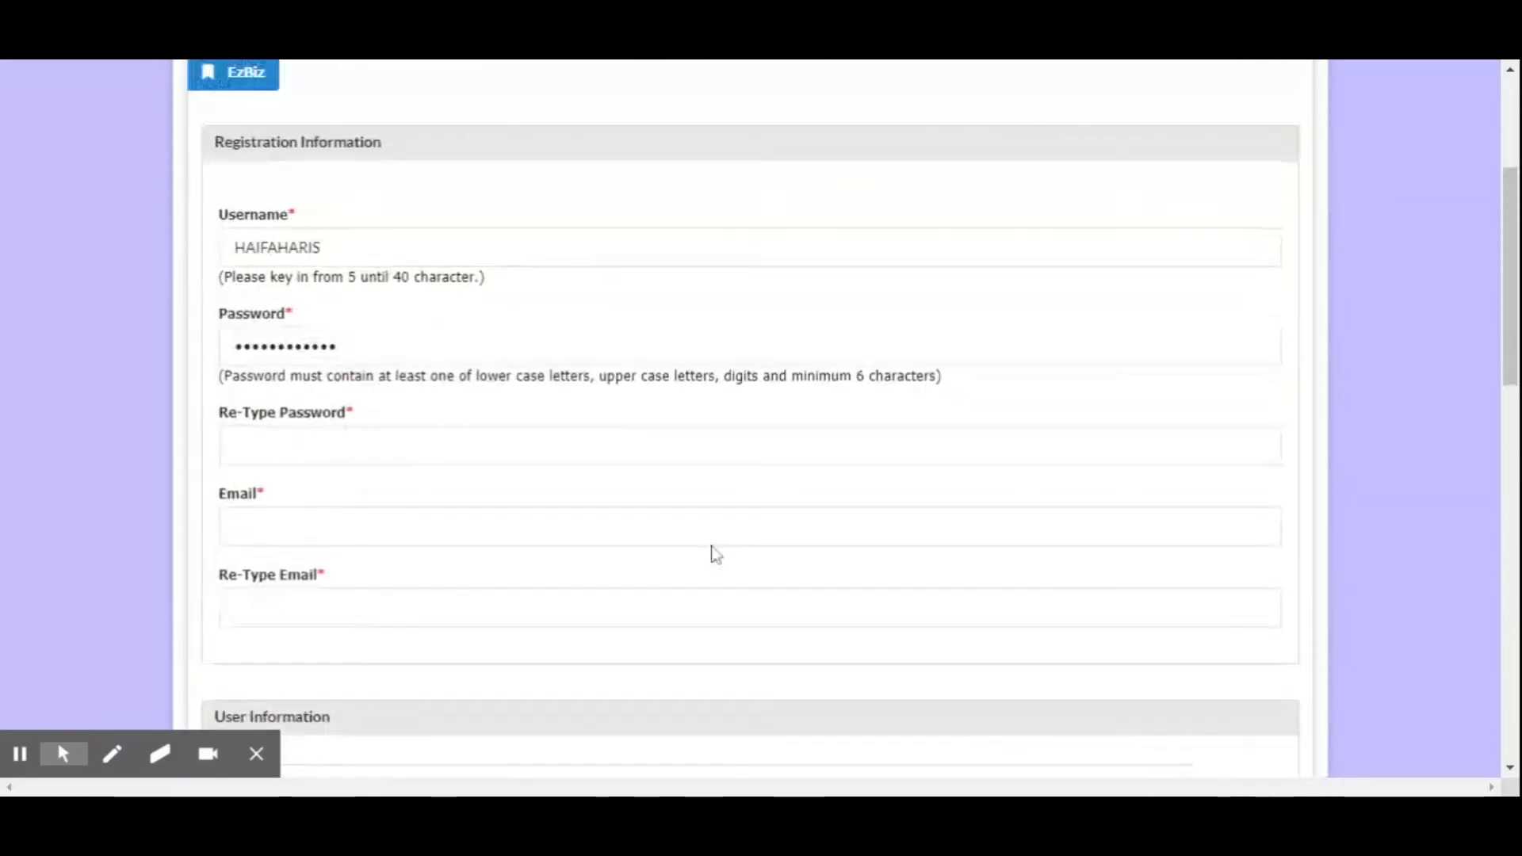
scroll(715, 552, "up", 4)
scroll(475, 619, "down", 18)
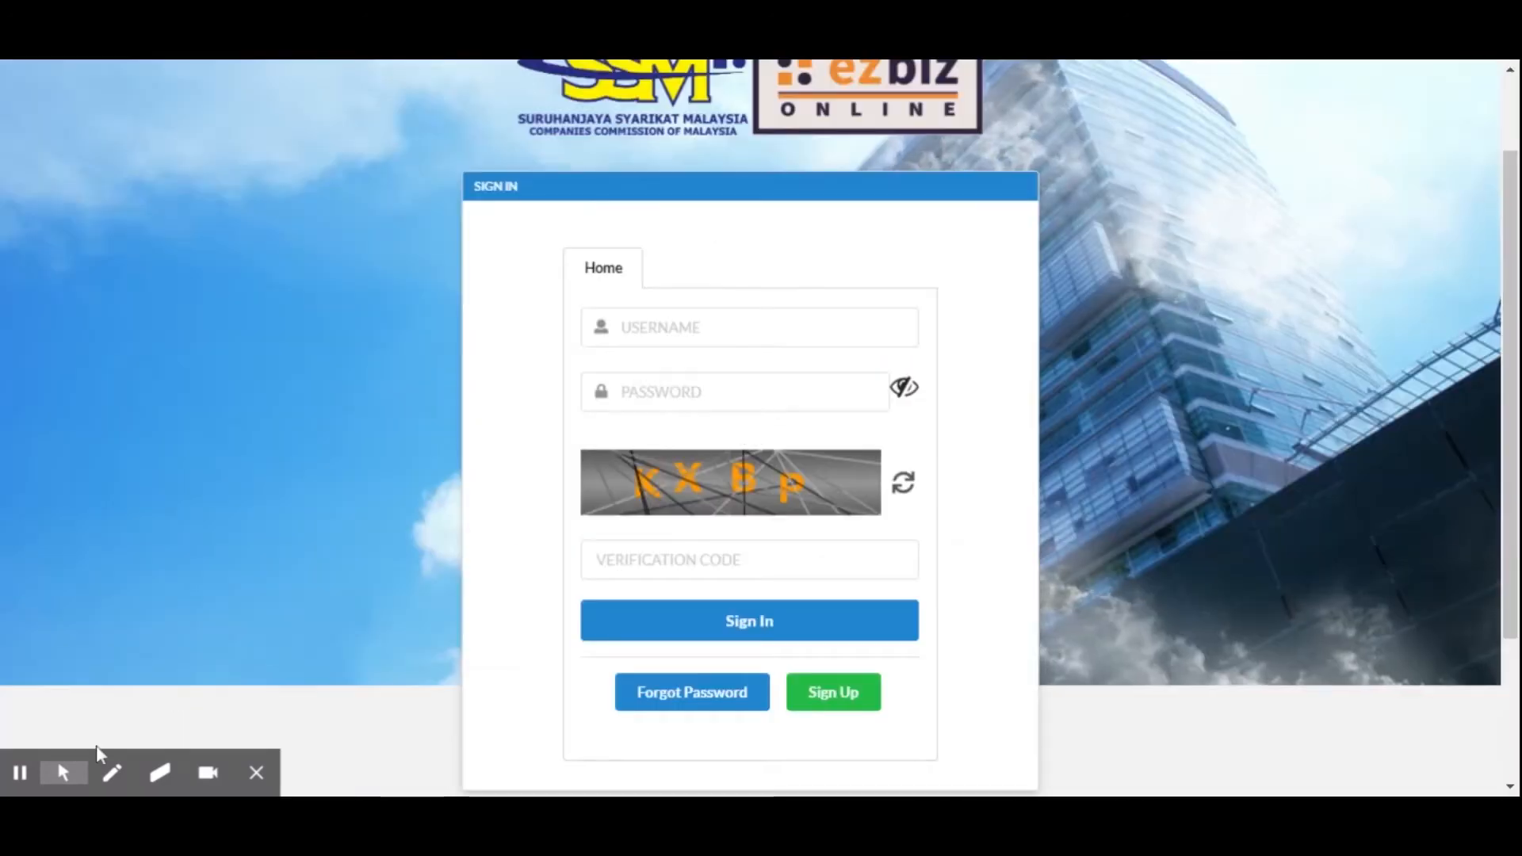
Circle the Username and Password fields of the sign-in form with the green pen
left_click(107, 753)
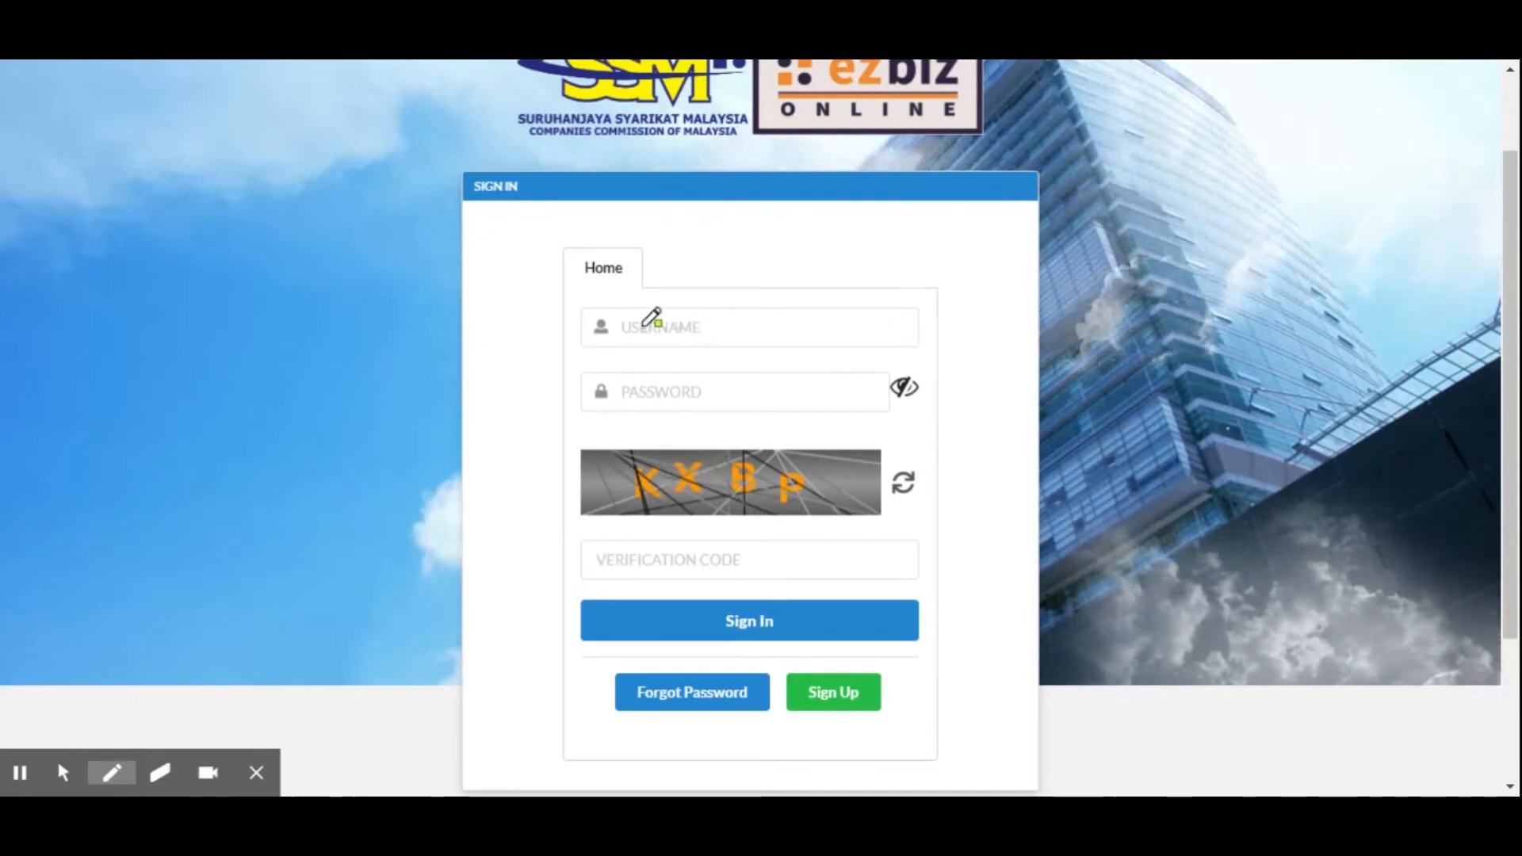
mouse_move(593, 302)
left_mouse_down()
mouse_move(678, 295)
mouse_move(724, 331)
mouse_move(602, 358)
mouse_move(596, 300)
mouse_move(591, 397)
mouse_move(710, 407)
mouse_move(734, 366)
left_mouse_up()
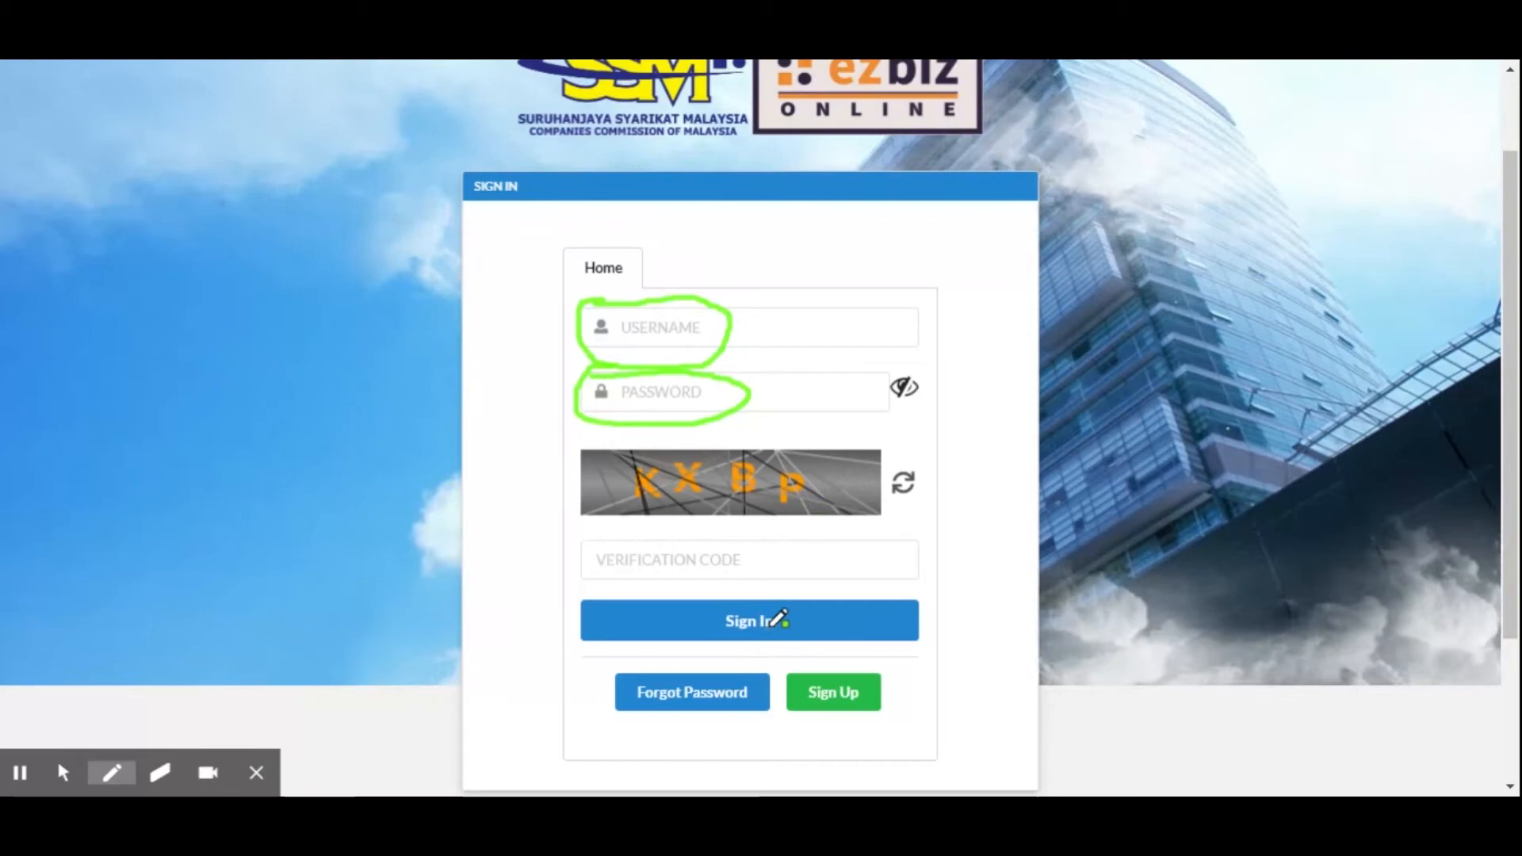
left_click(20, 772)
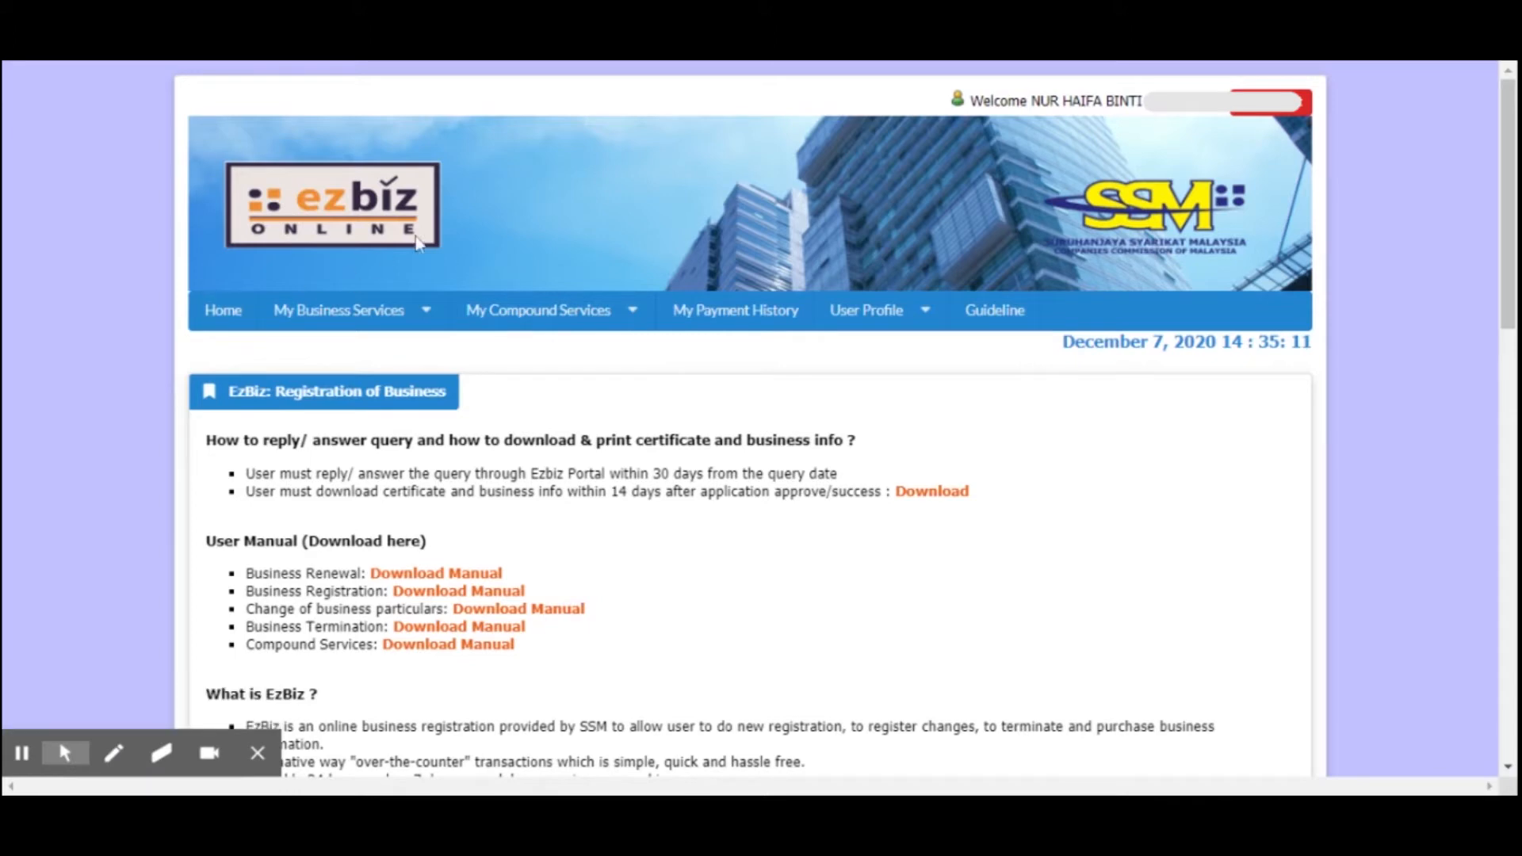
Circle the welcome message with the account holder's name in the page header in green and return to the mouse pointer
left_click(113, 757)
mouse_move(958, 82)
left_mouse_down()
mouse_move(935, 111)
mouse_move(1189, 133)
mouse_move(1228, 111)
left_mouse_up()
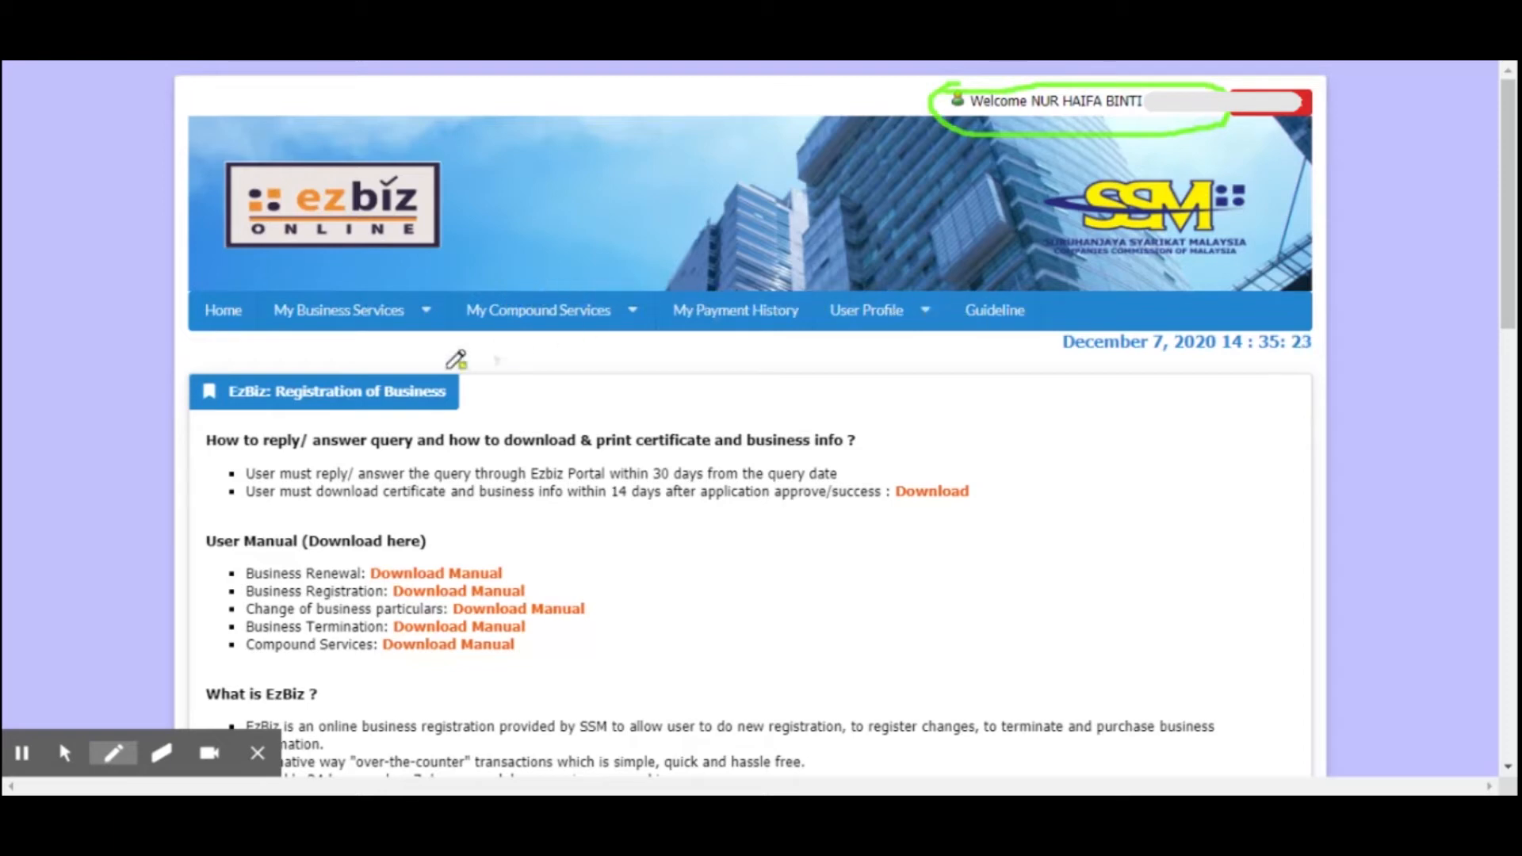
left_click(114, 753)
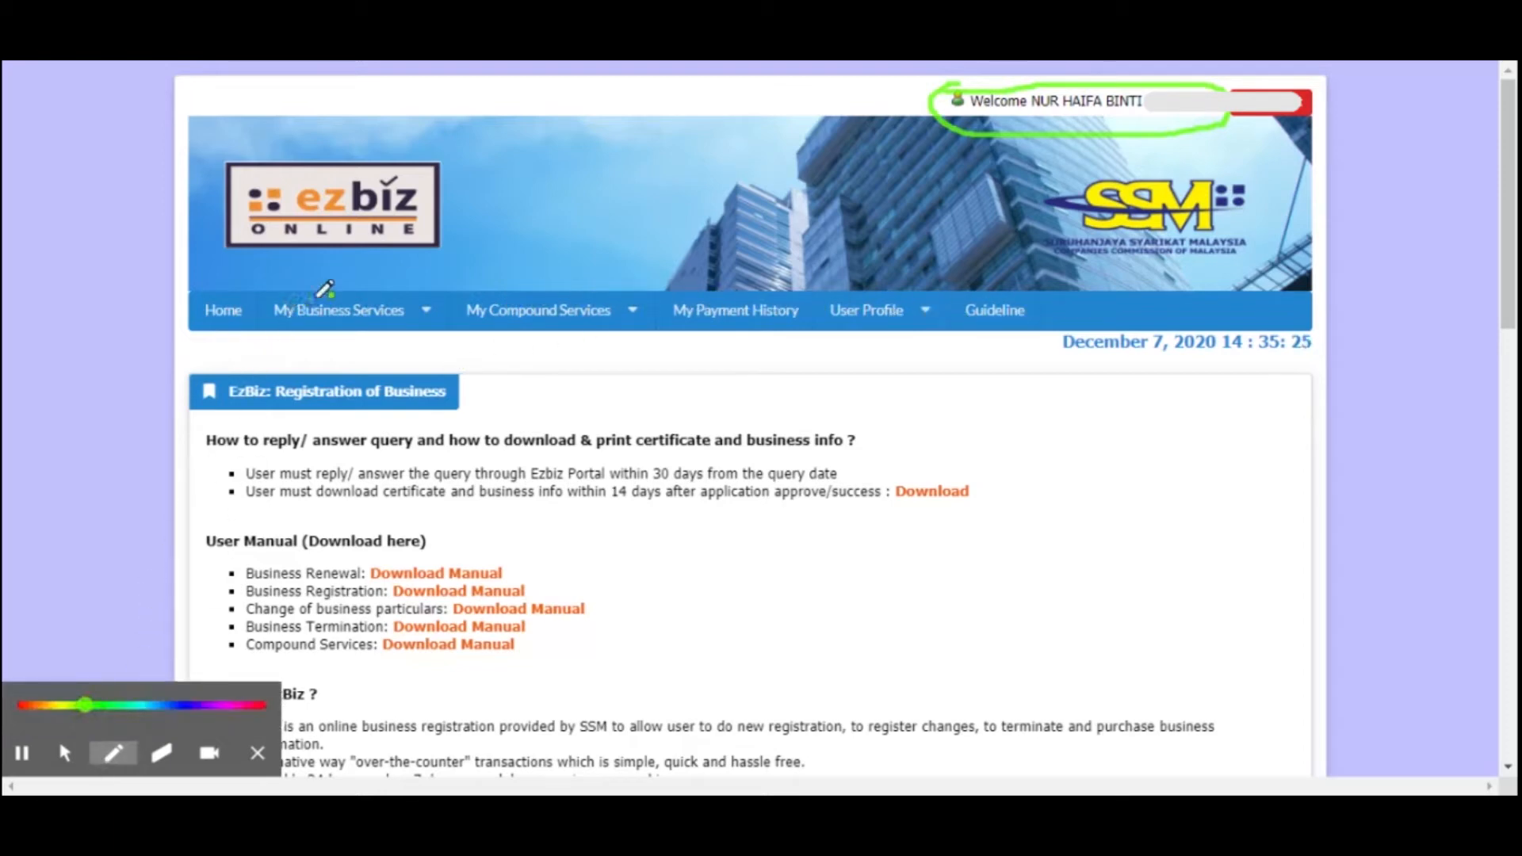
left_click(68, 752)
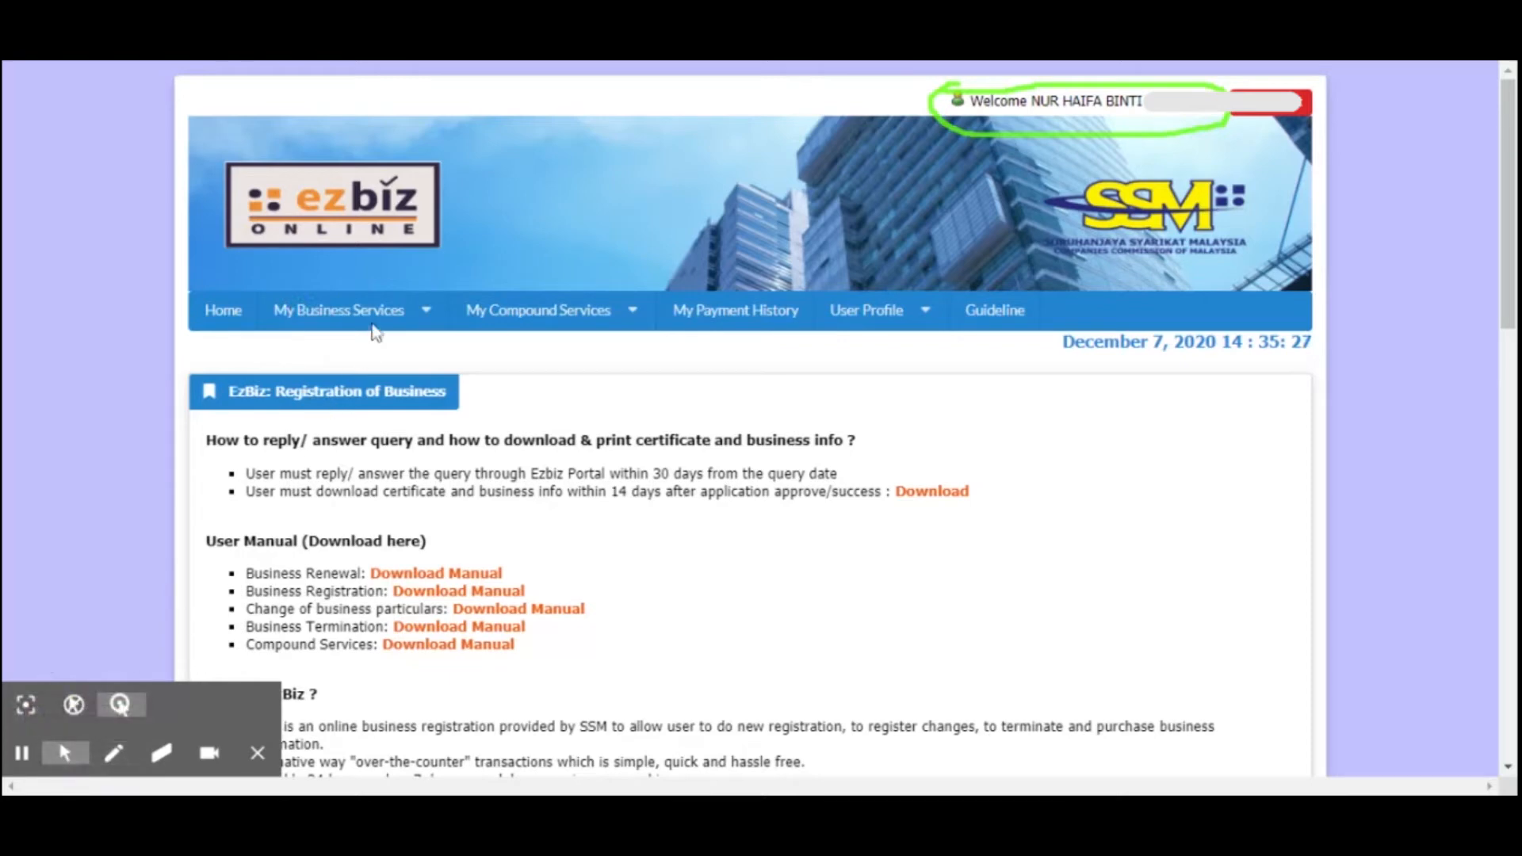
View the Renewal by Owners page, and open Renewal by Others with the cursor in its Business No field
mouse_move(279, 317)
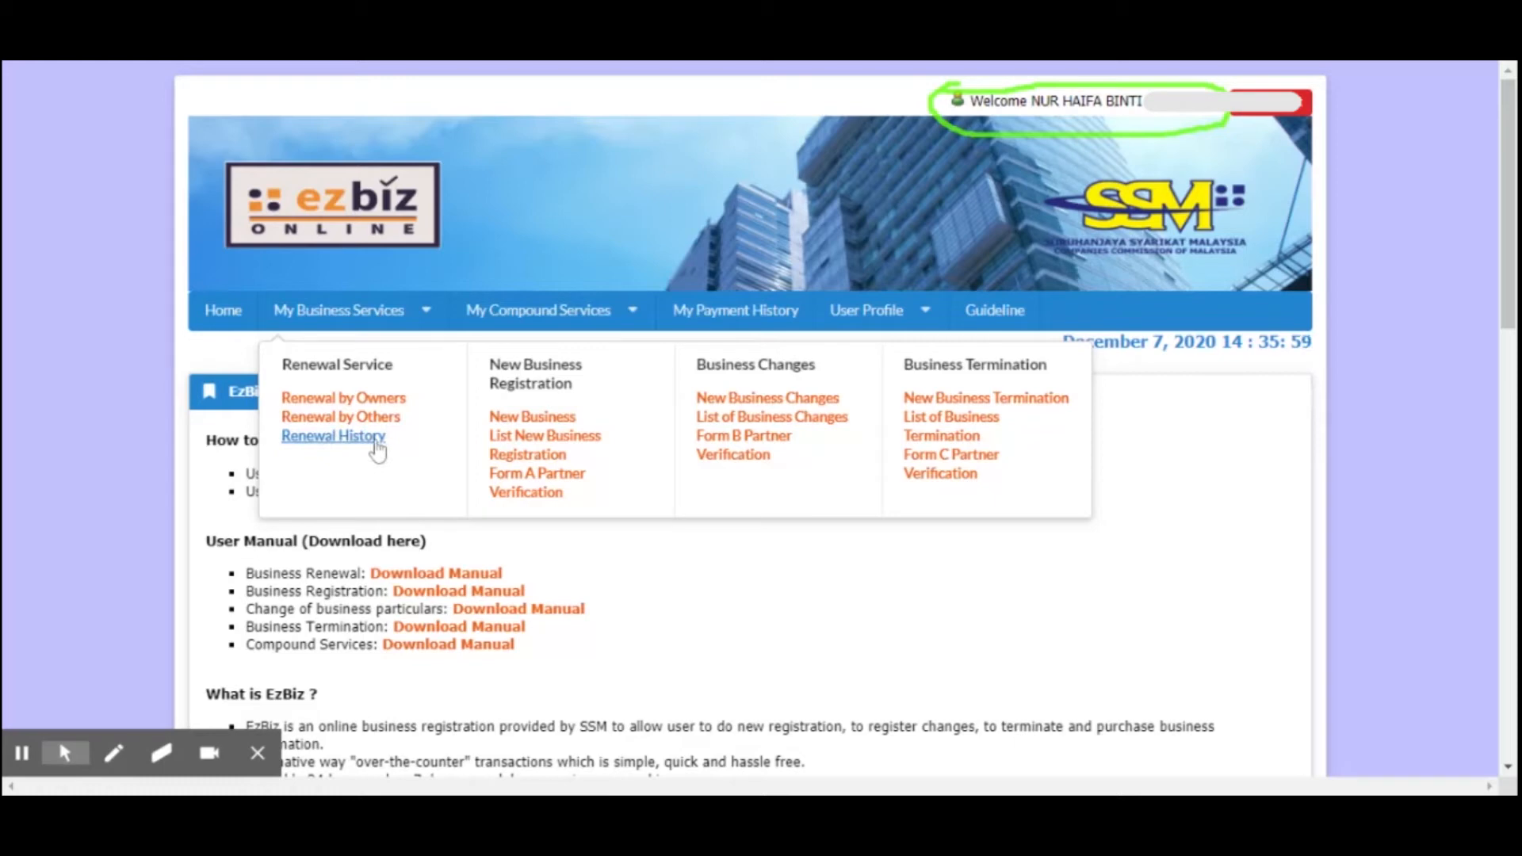
left_click(361, 402)
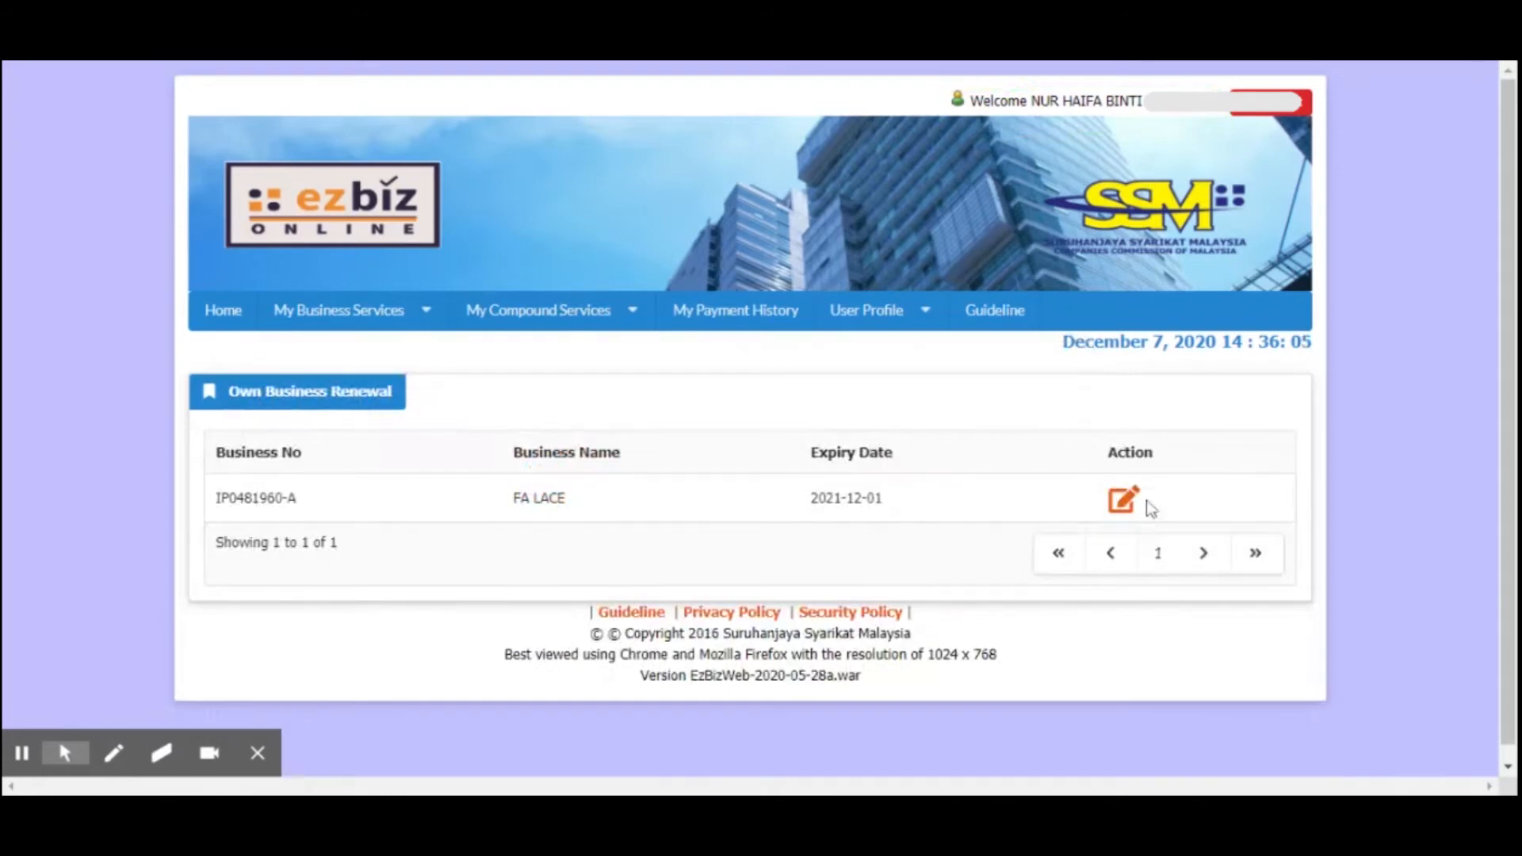
left_click(340, 310)
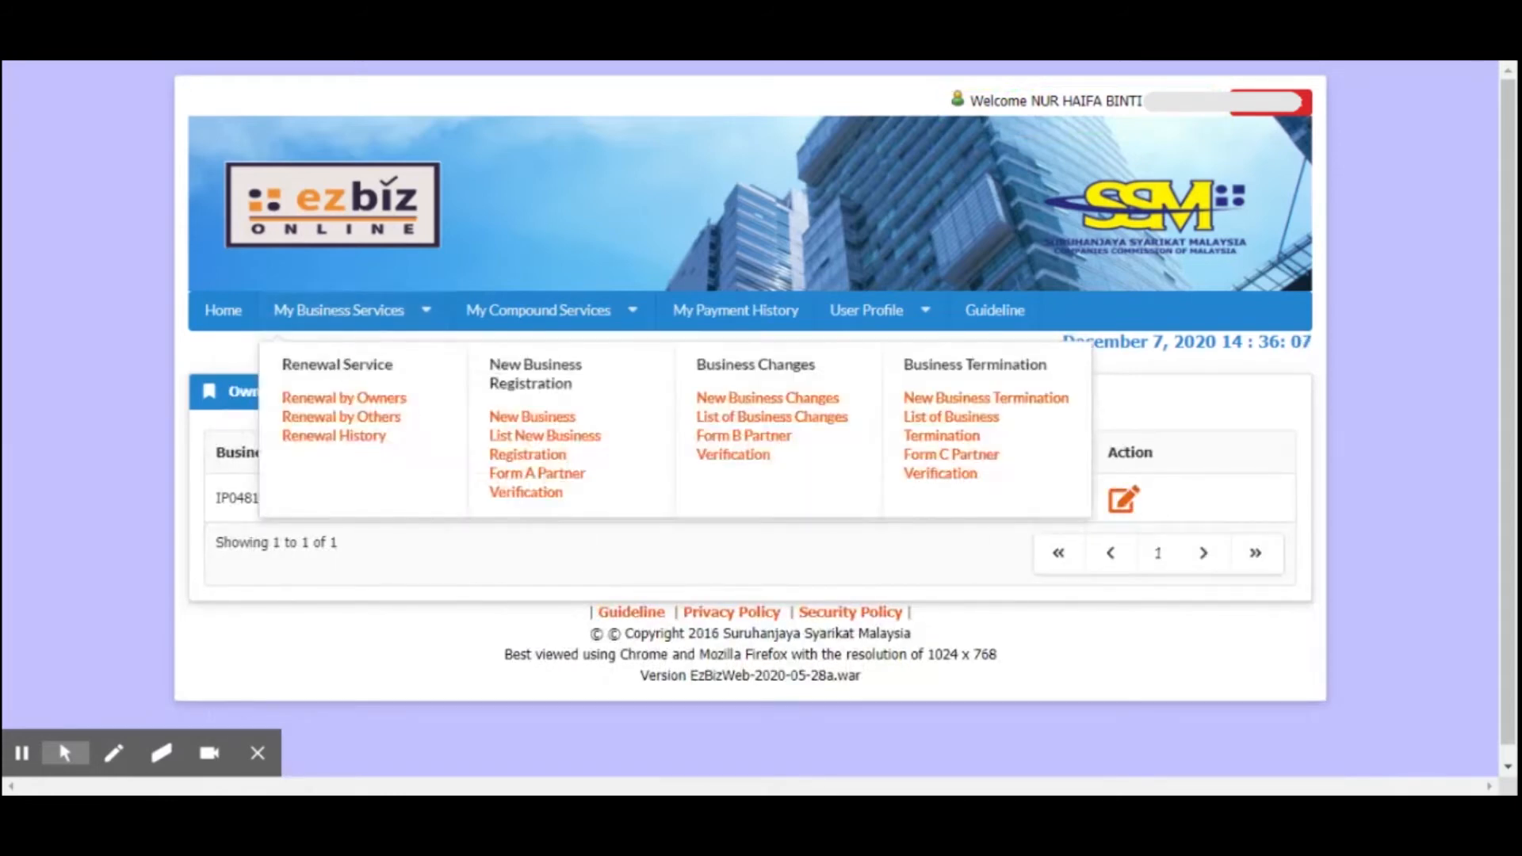
left_click(370, 420)
left_click(277, 527)
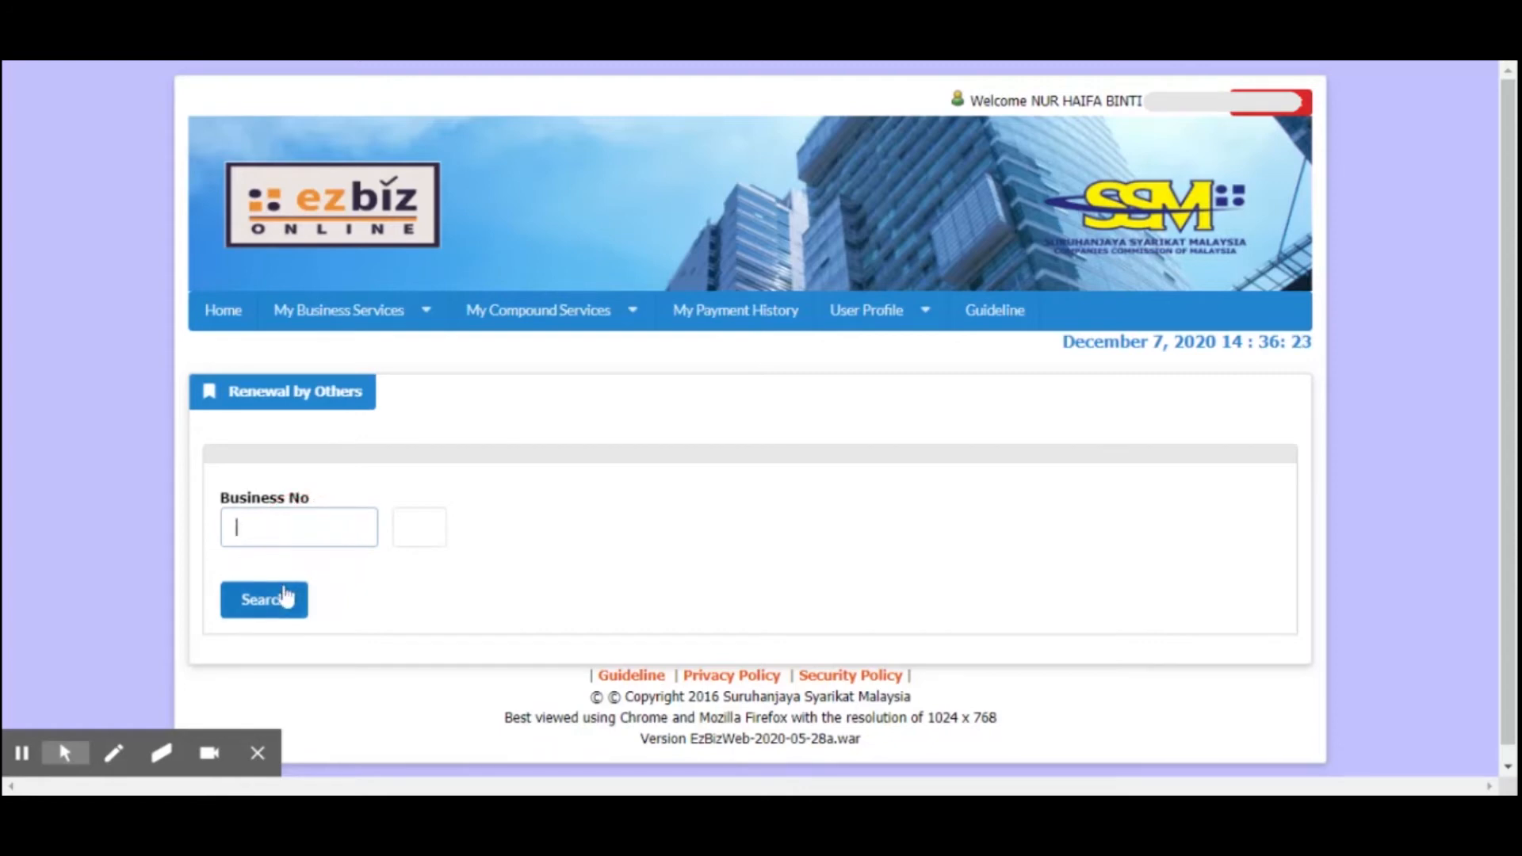
Open the Renewal History page from the renewal services
left_click(336, 315)
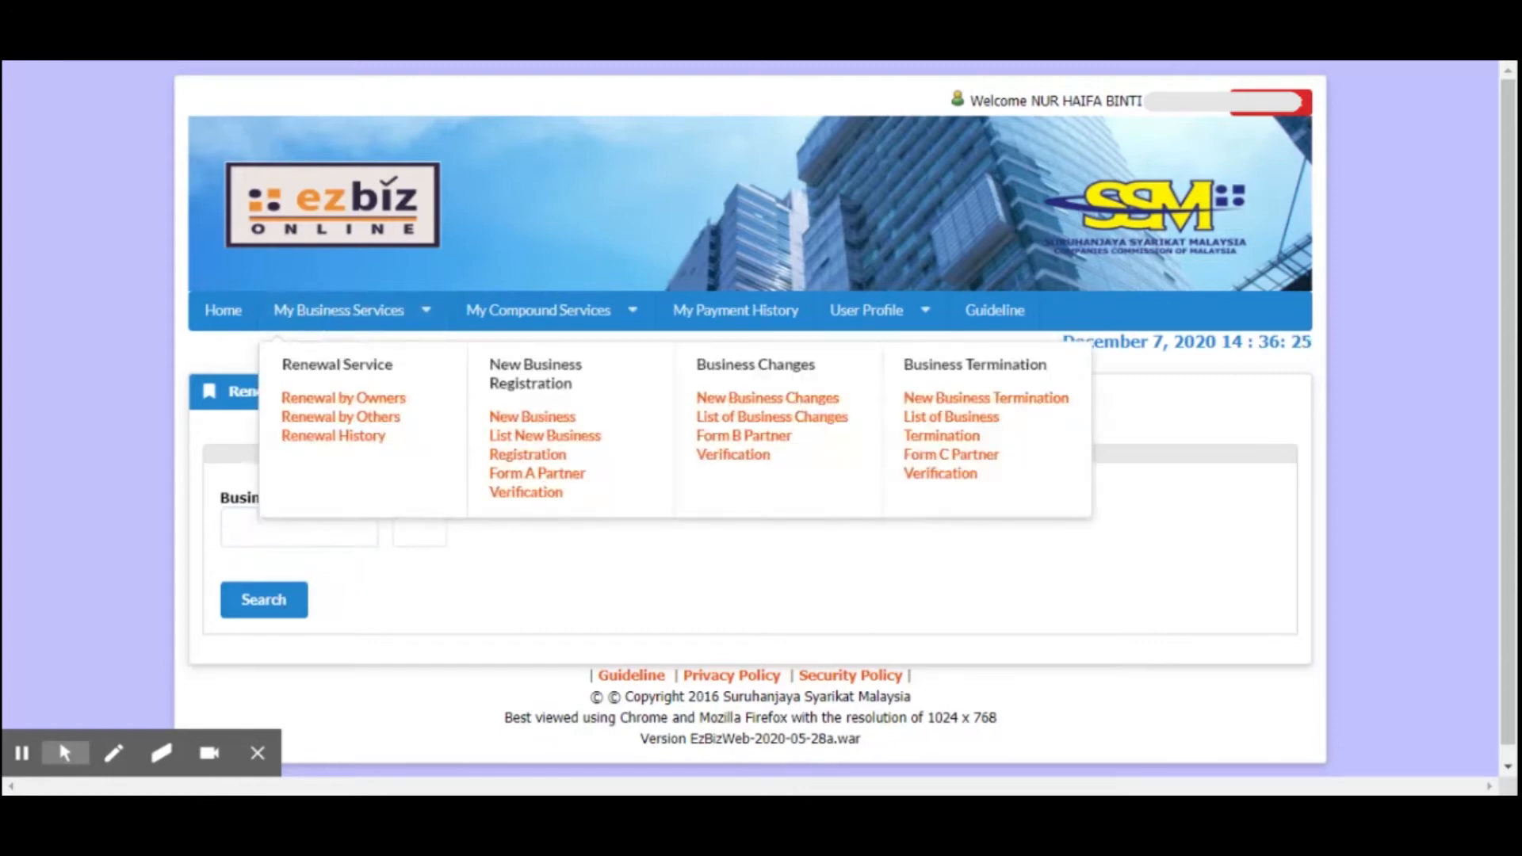
mouse_move(370, 316)
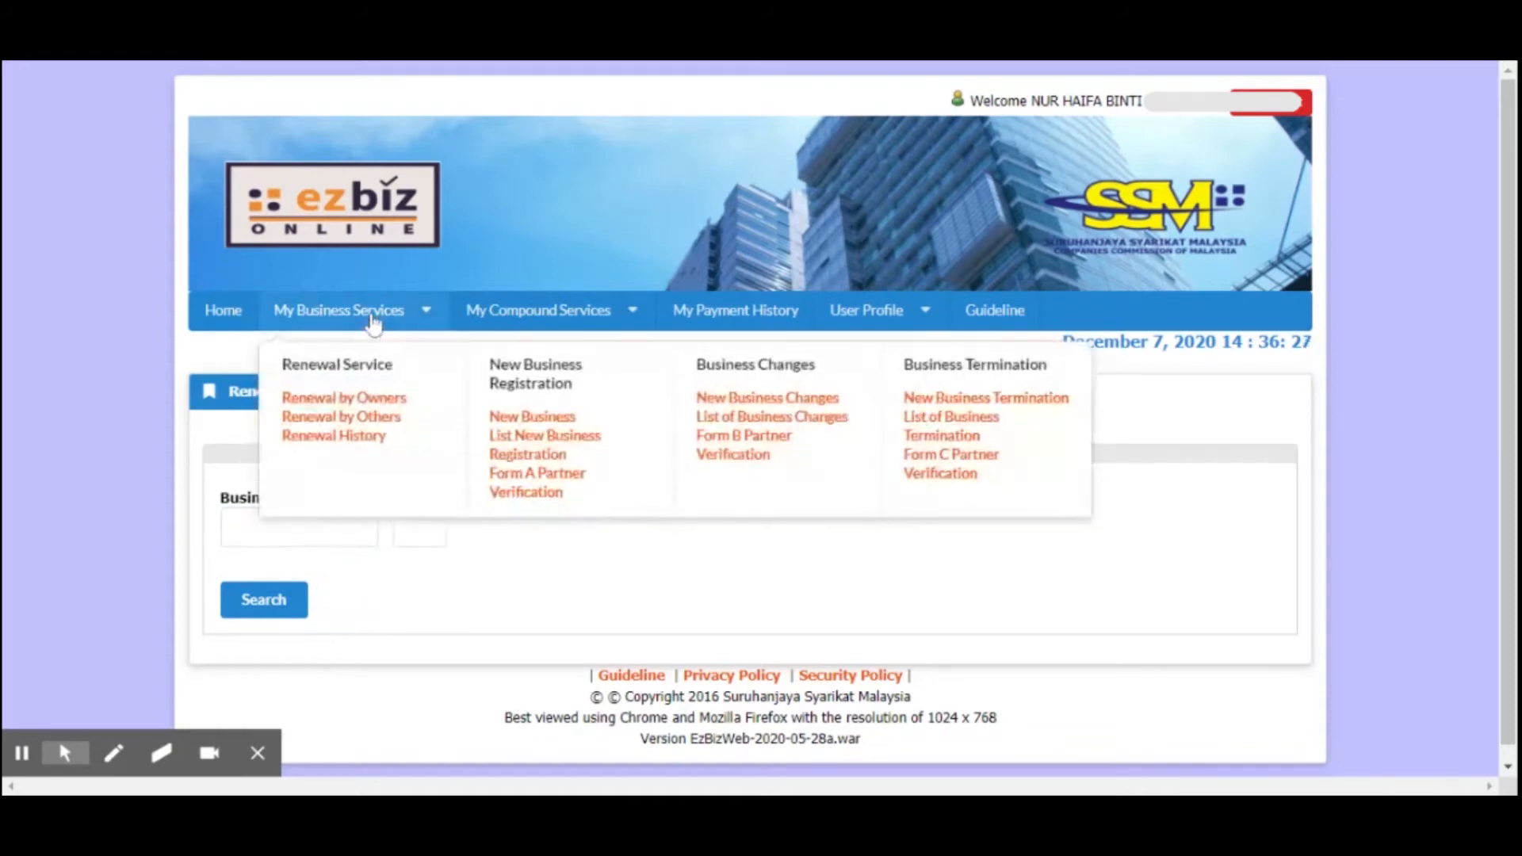
left_click(334, 437)
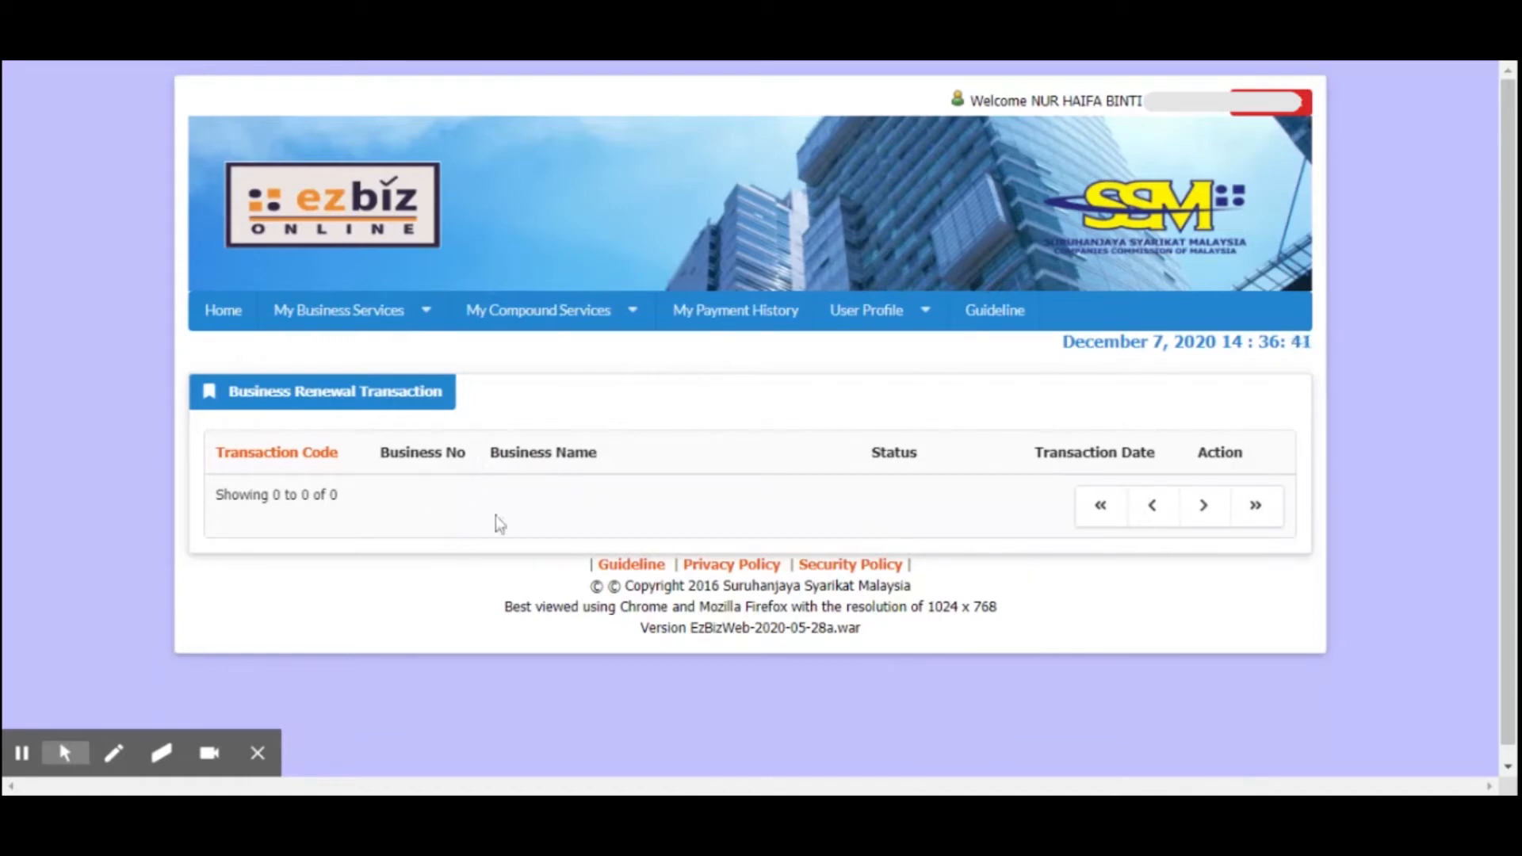
Look over the business and compound services, highlighting the New Business Registration heading with its New Business and List New Business entries
left_click(391, 325)
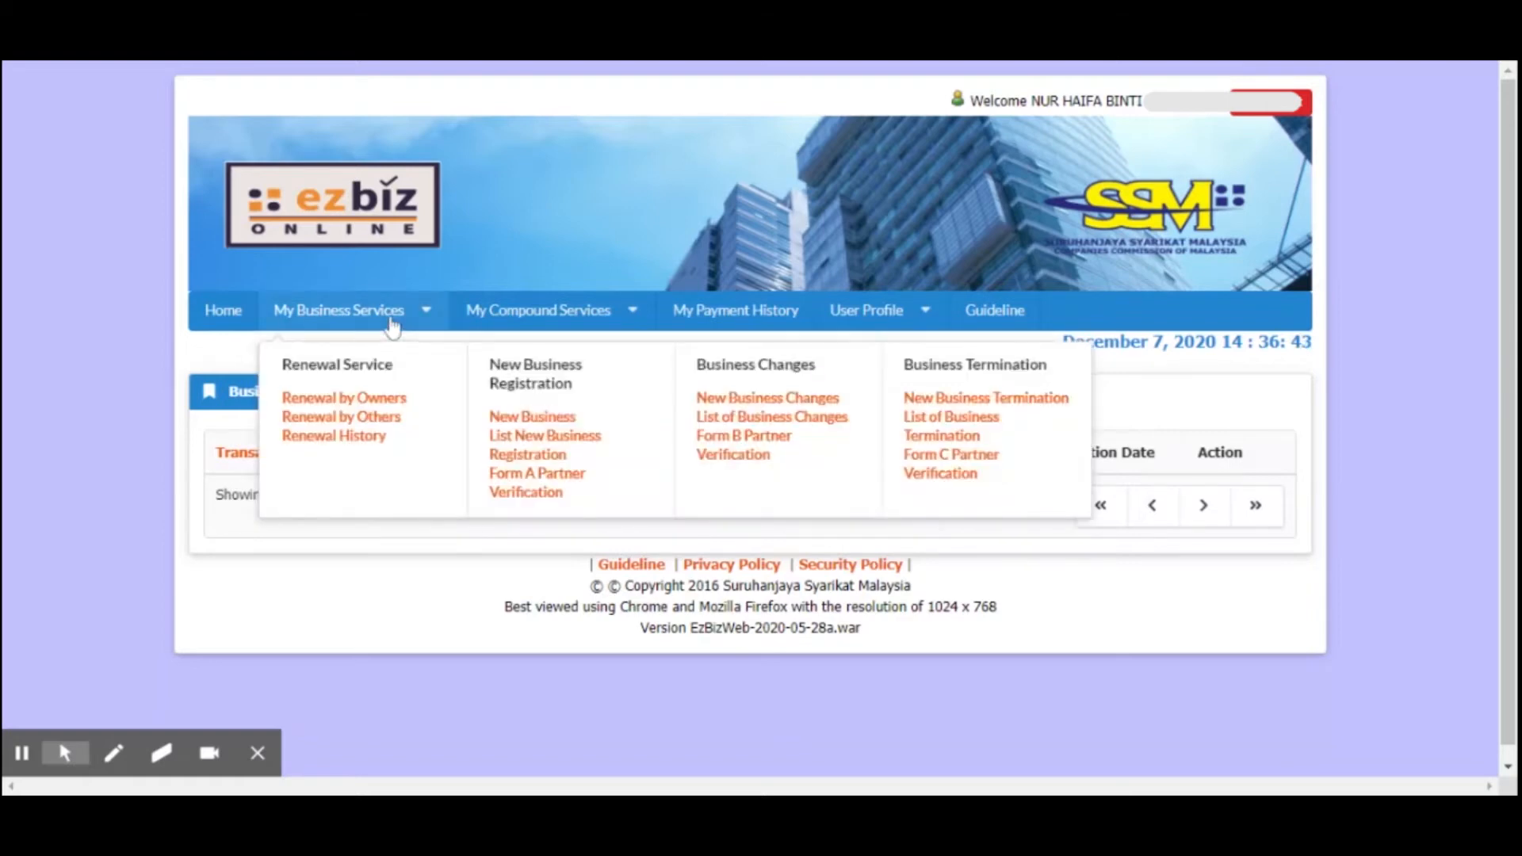
left_click(523, 315)
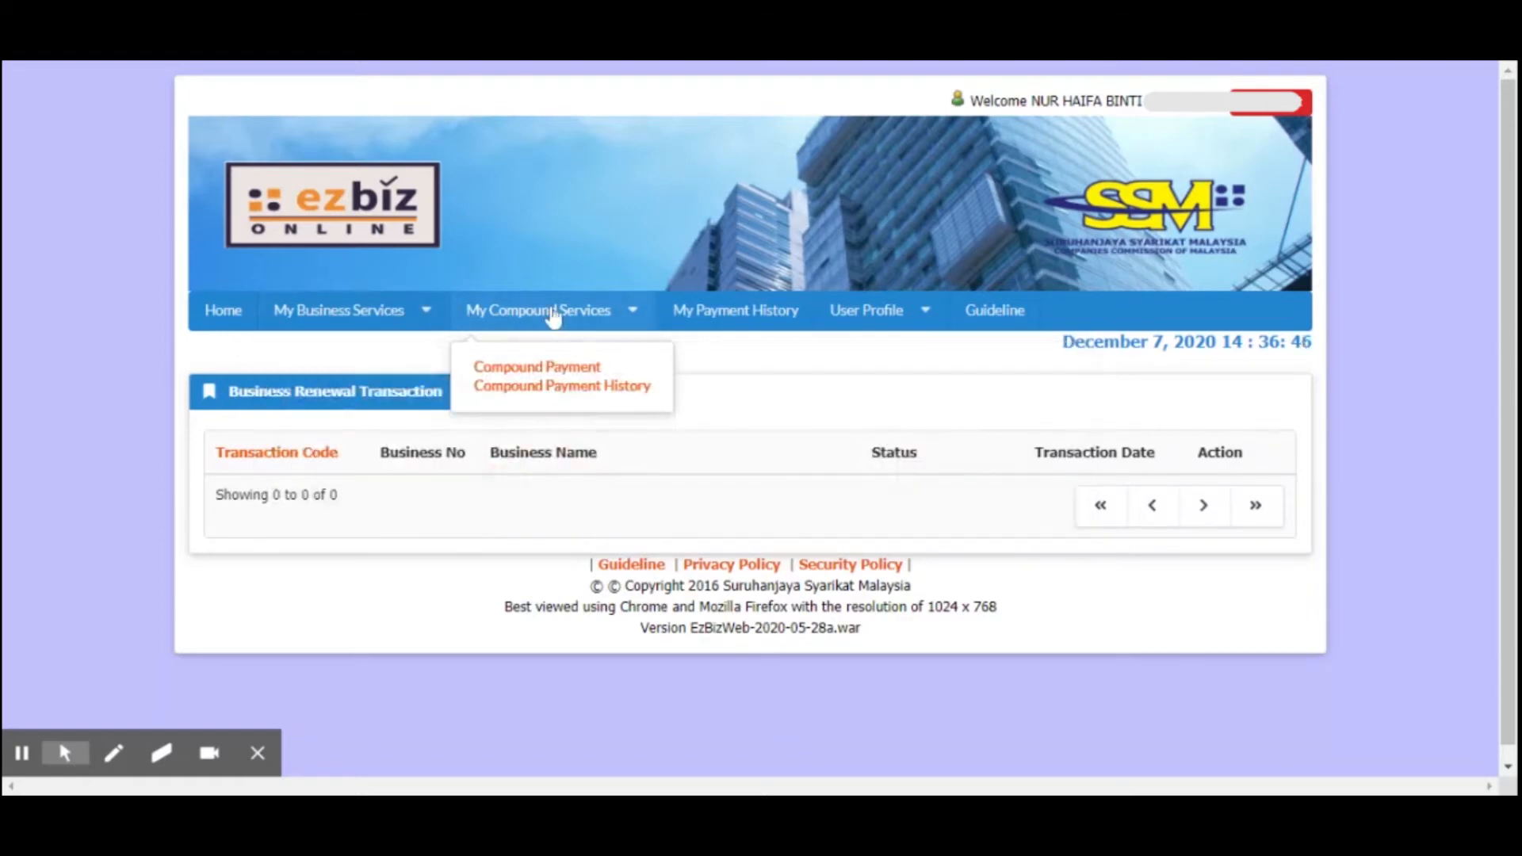
left_click(326, 316)
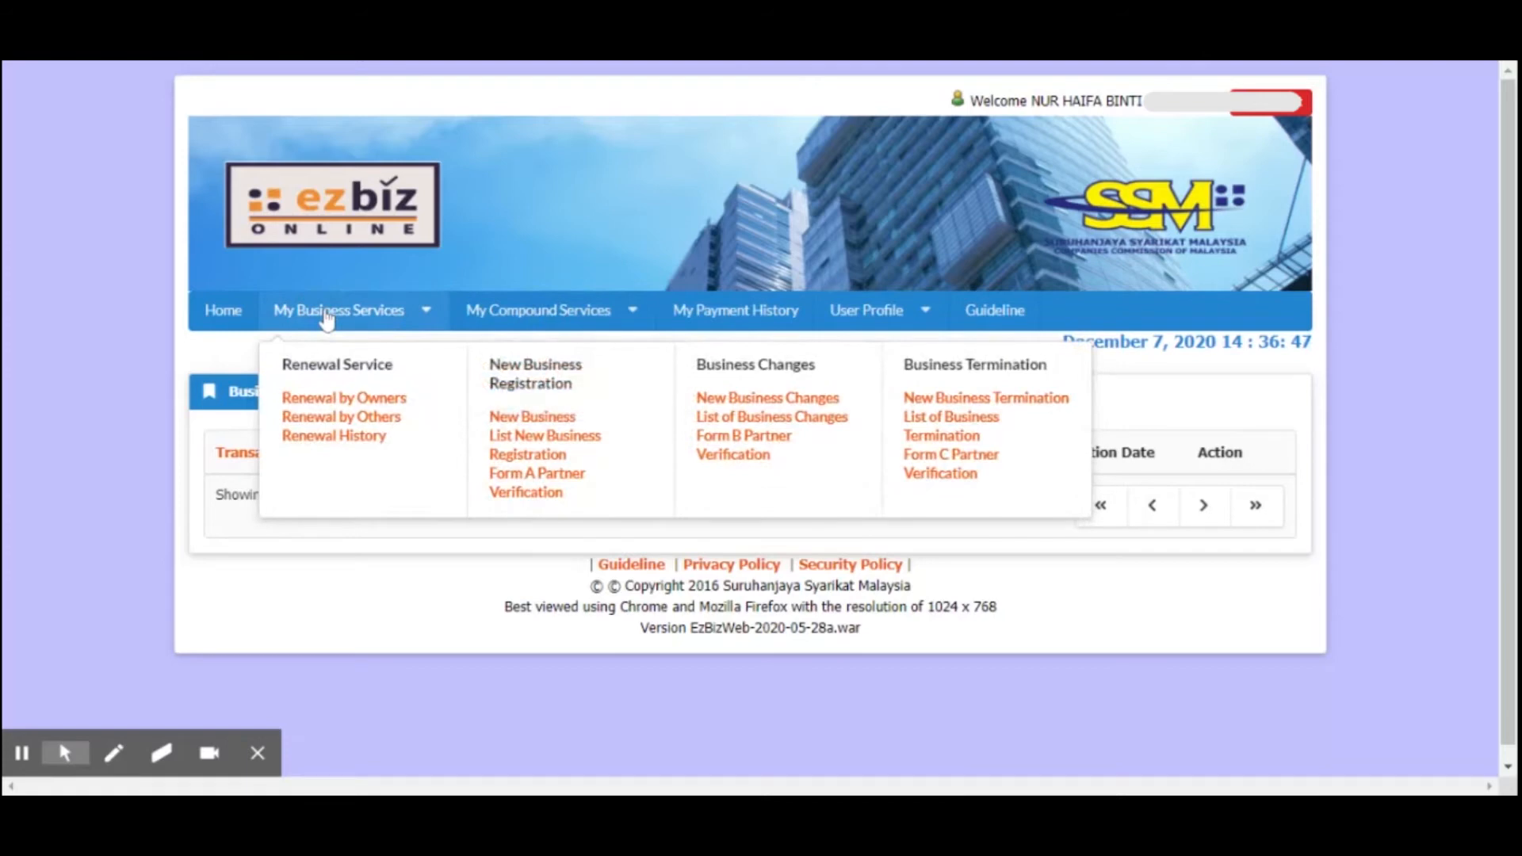
left_click_drag(494, 382, 584, 392)
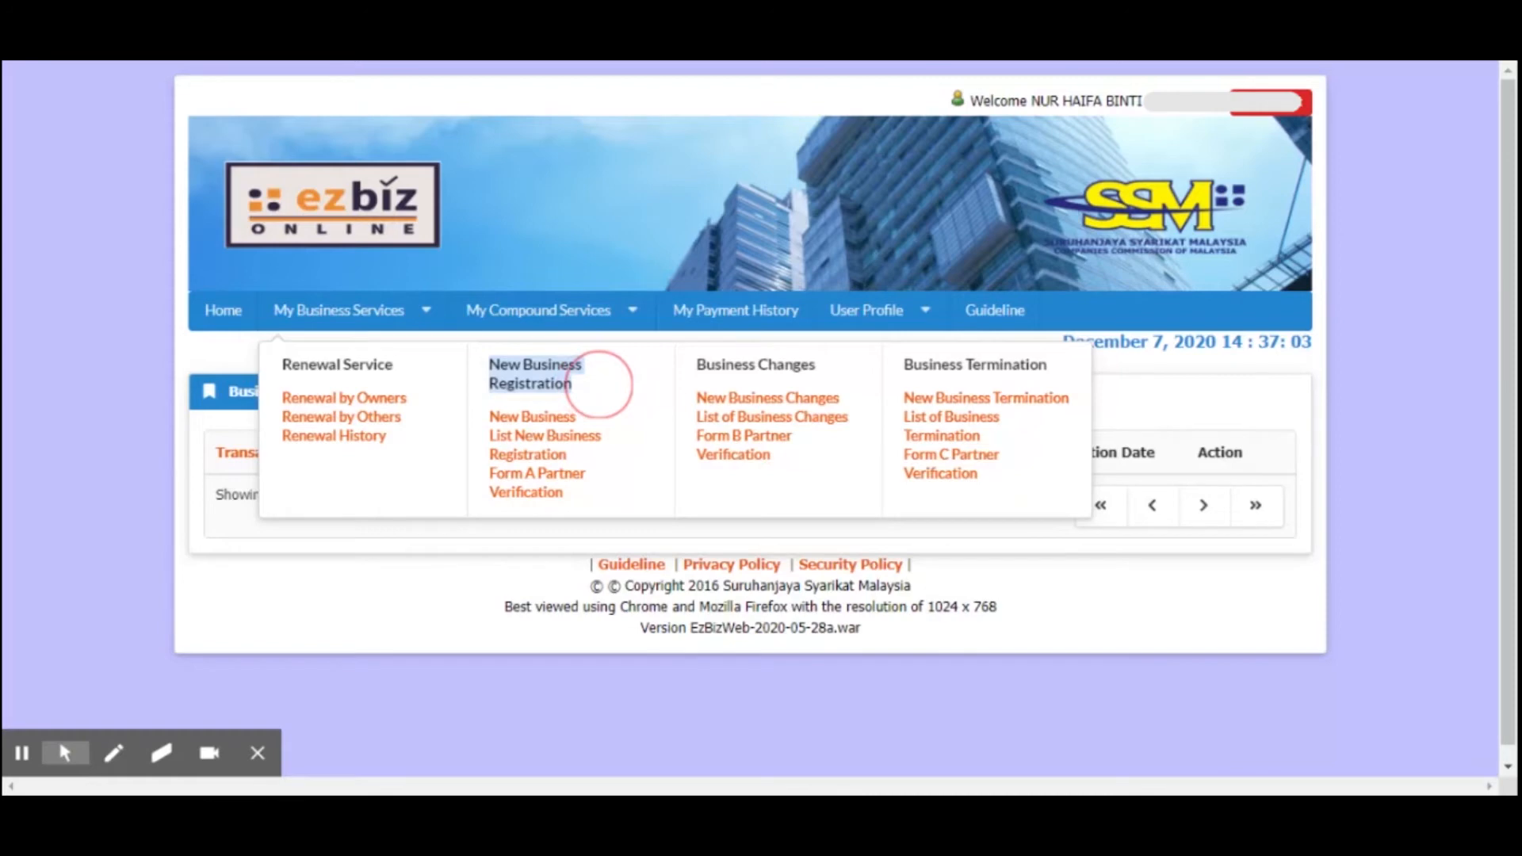
left_click_drag(600, 384, 533, 416)
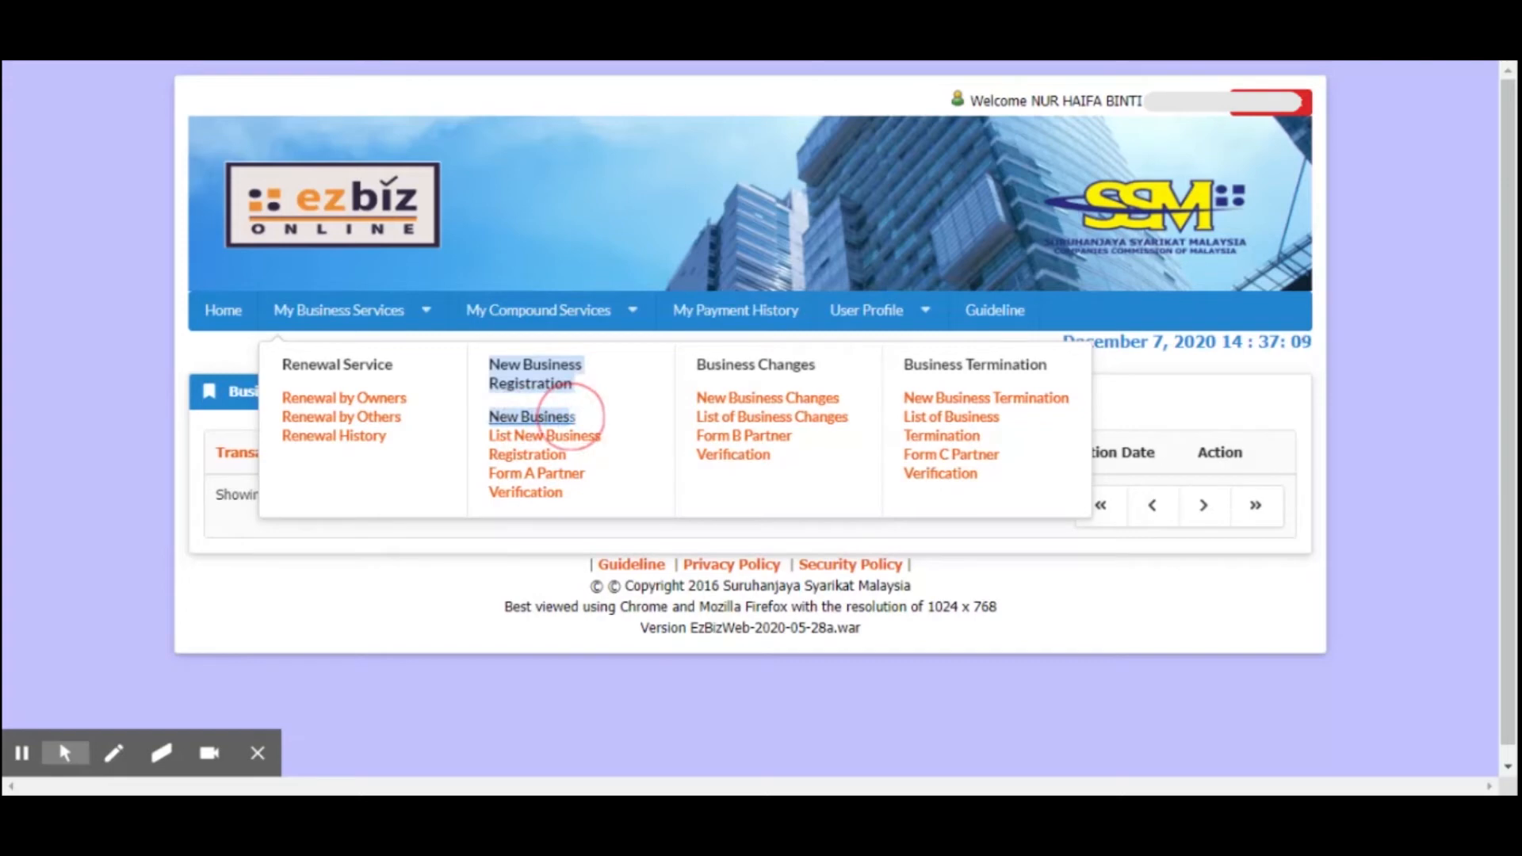
left_click_drag(571, 415, 582, 439)
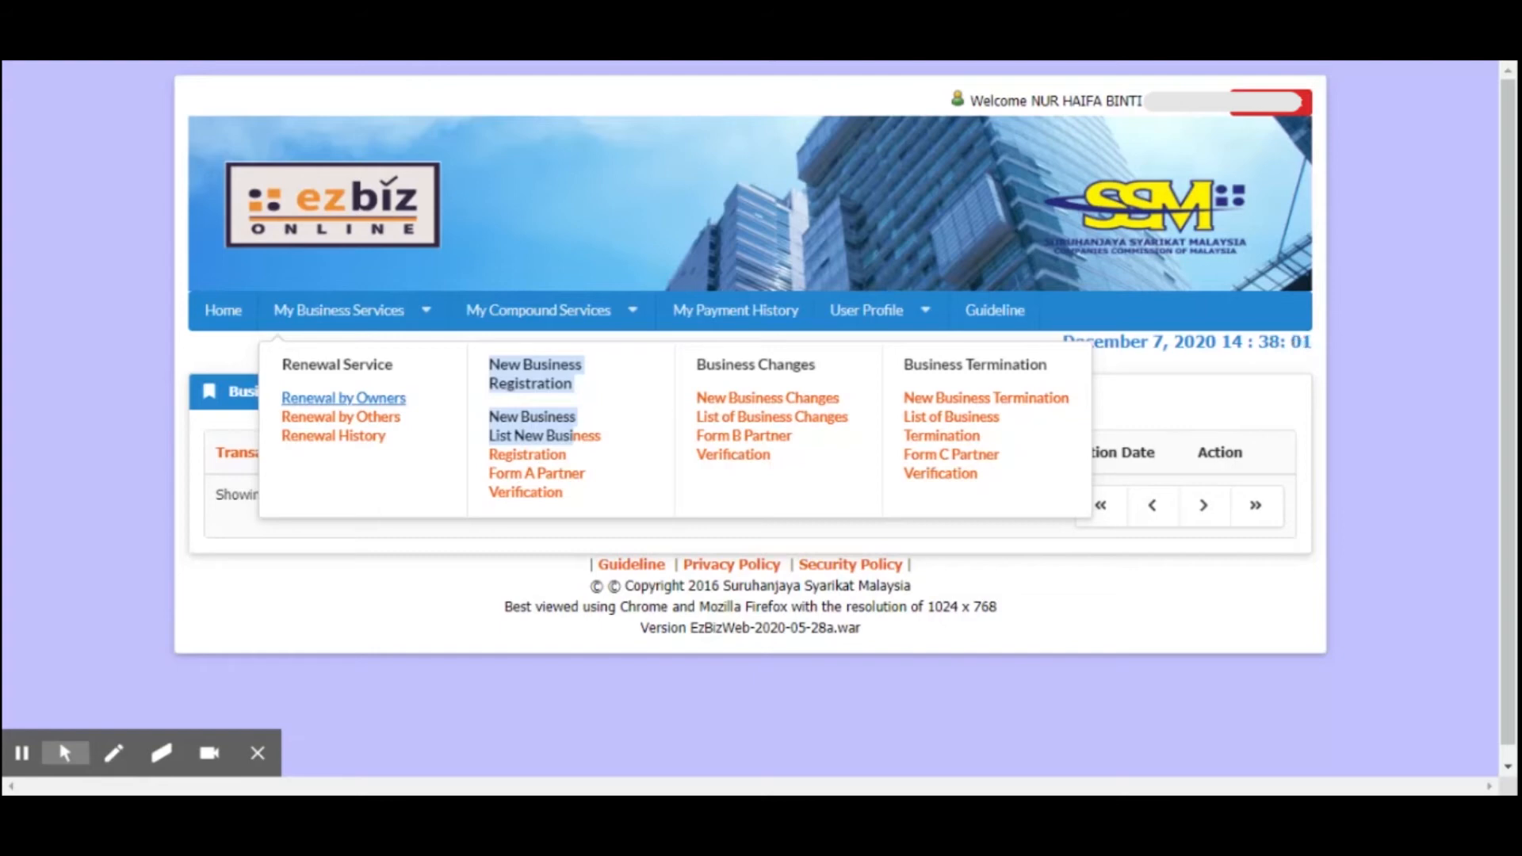
Open the renewal details of the business FA LACE from Renewal by Owners and go to its Renewal Form section
left_click(388, 398)
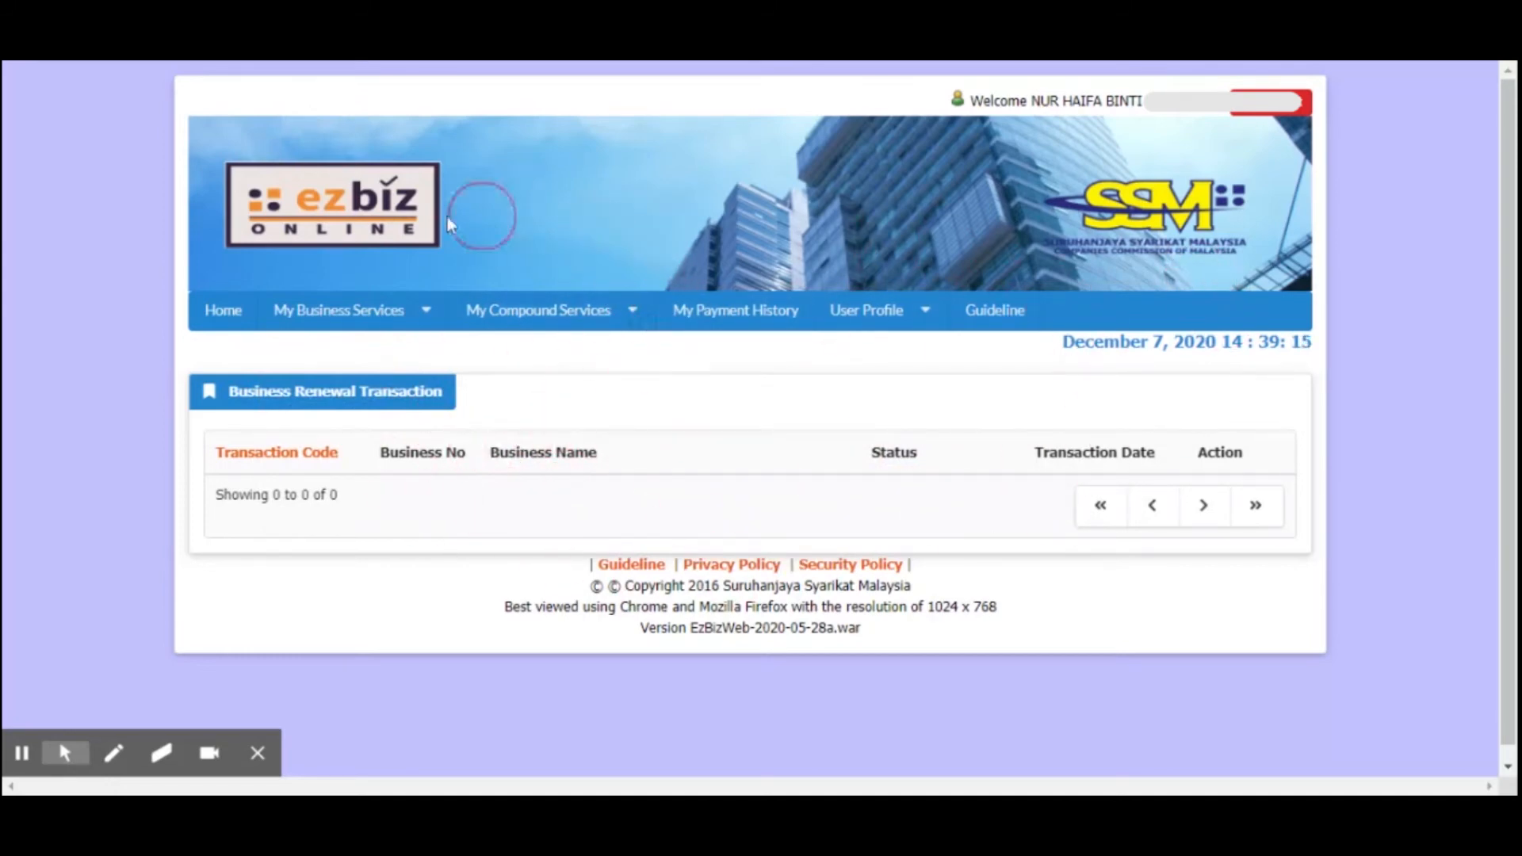
left_click(414, 317)
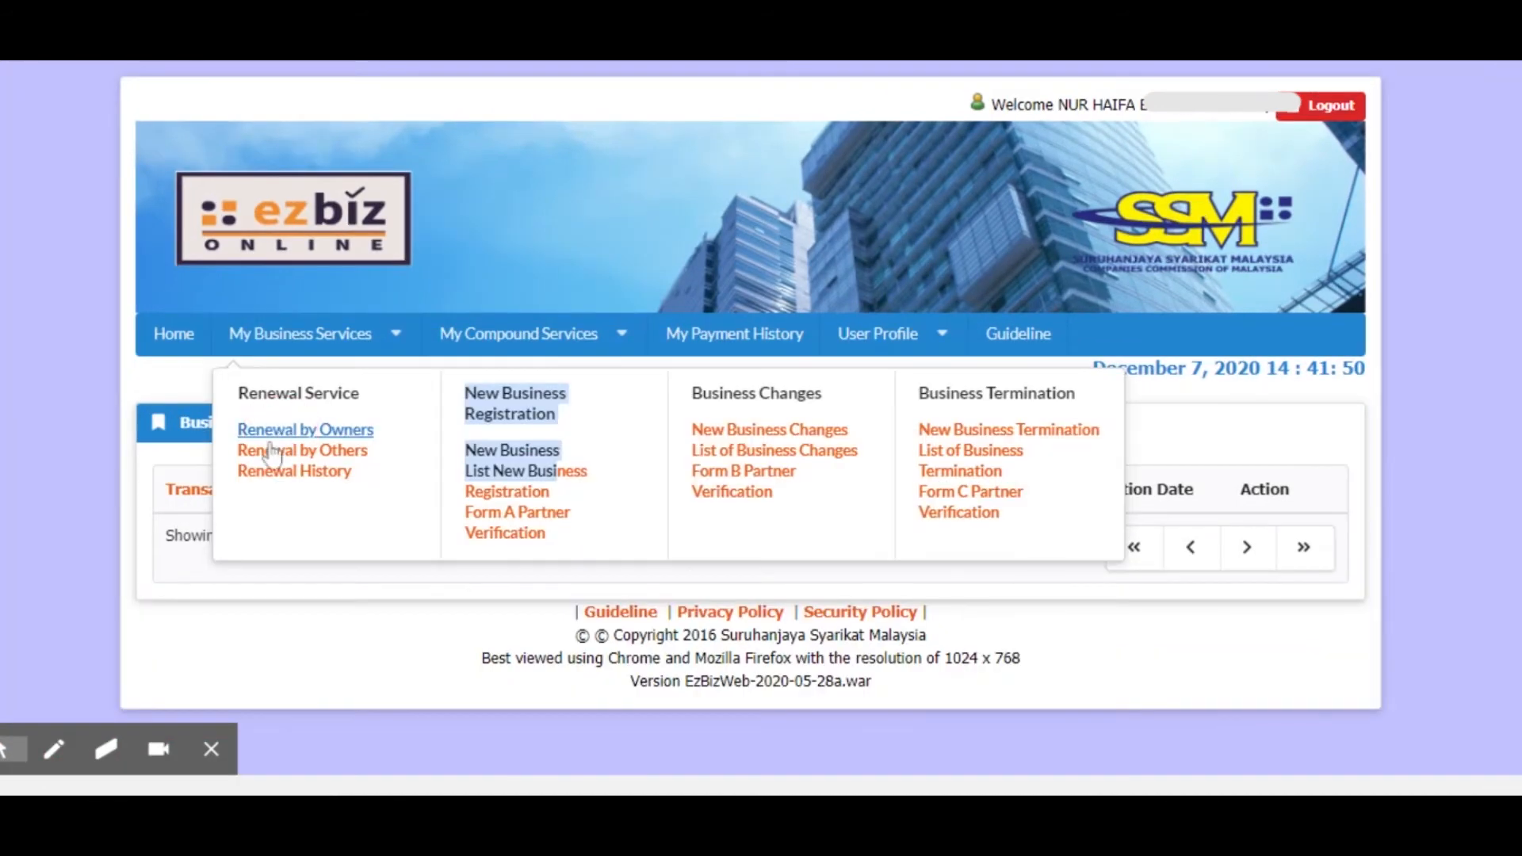
left_click(270, 443)
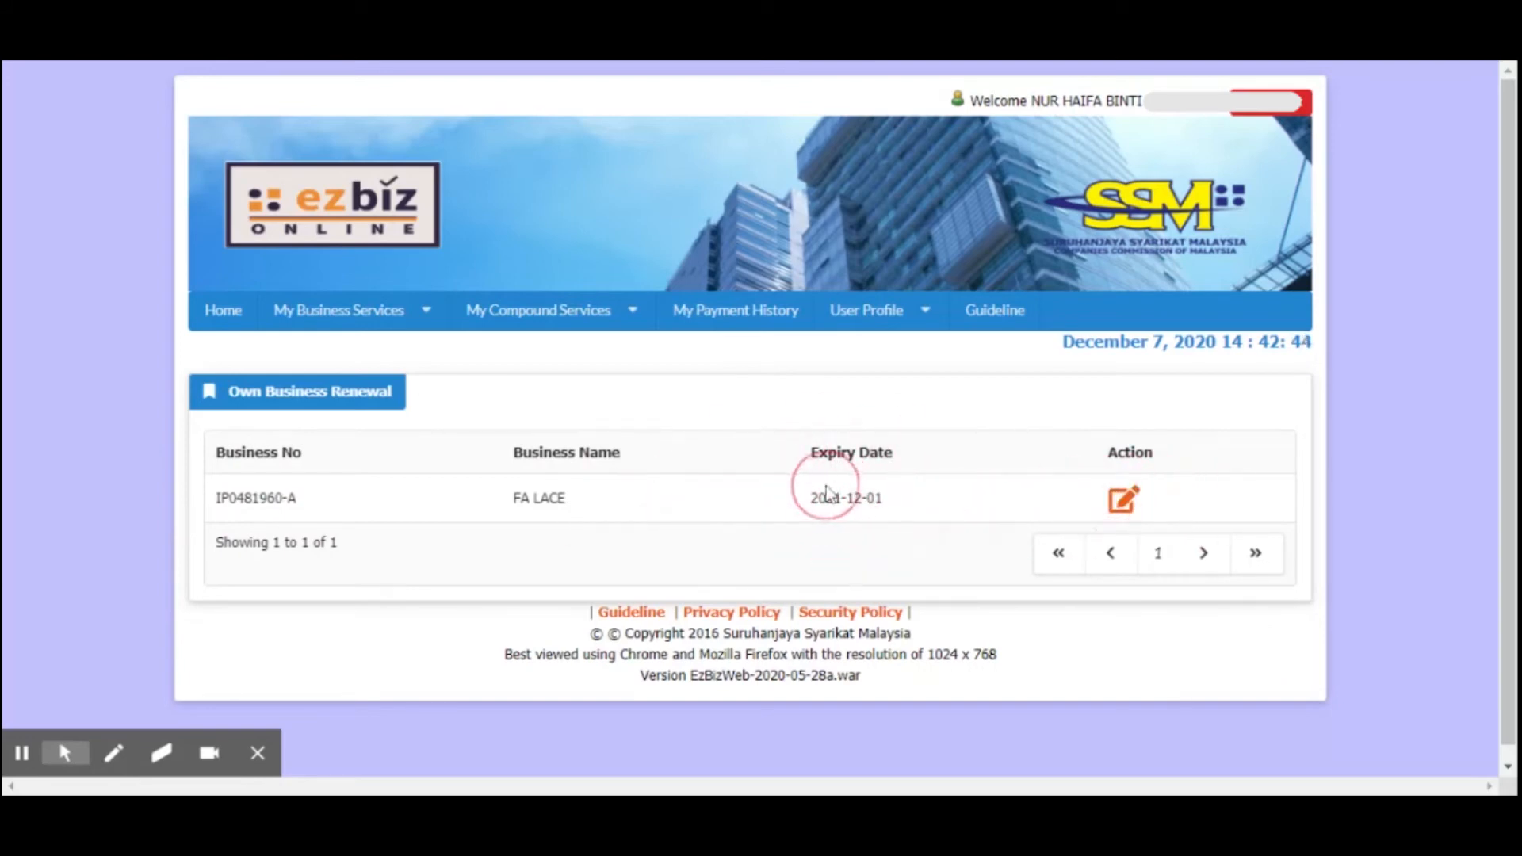
left_click(1125, 499)
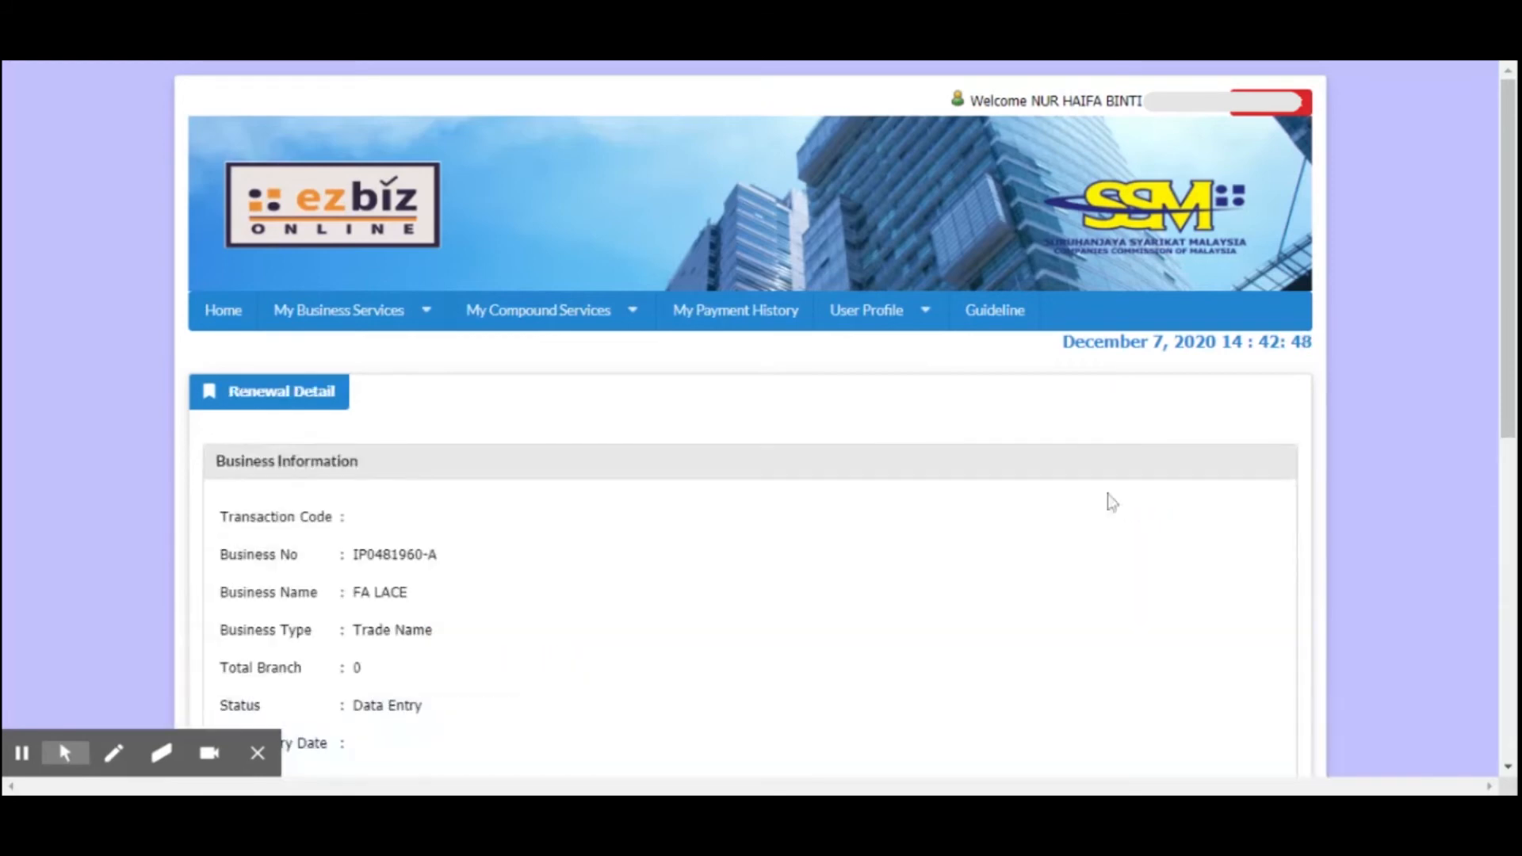
scroll(391, 516, "down", 4)
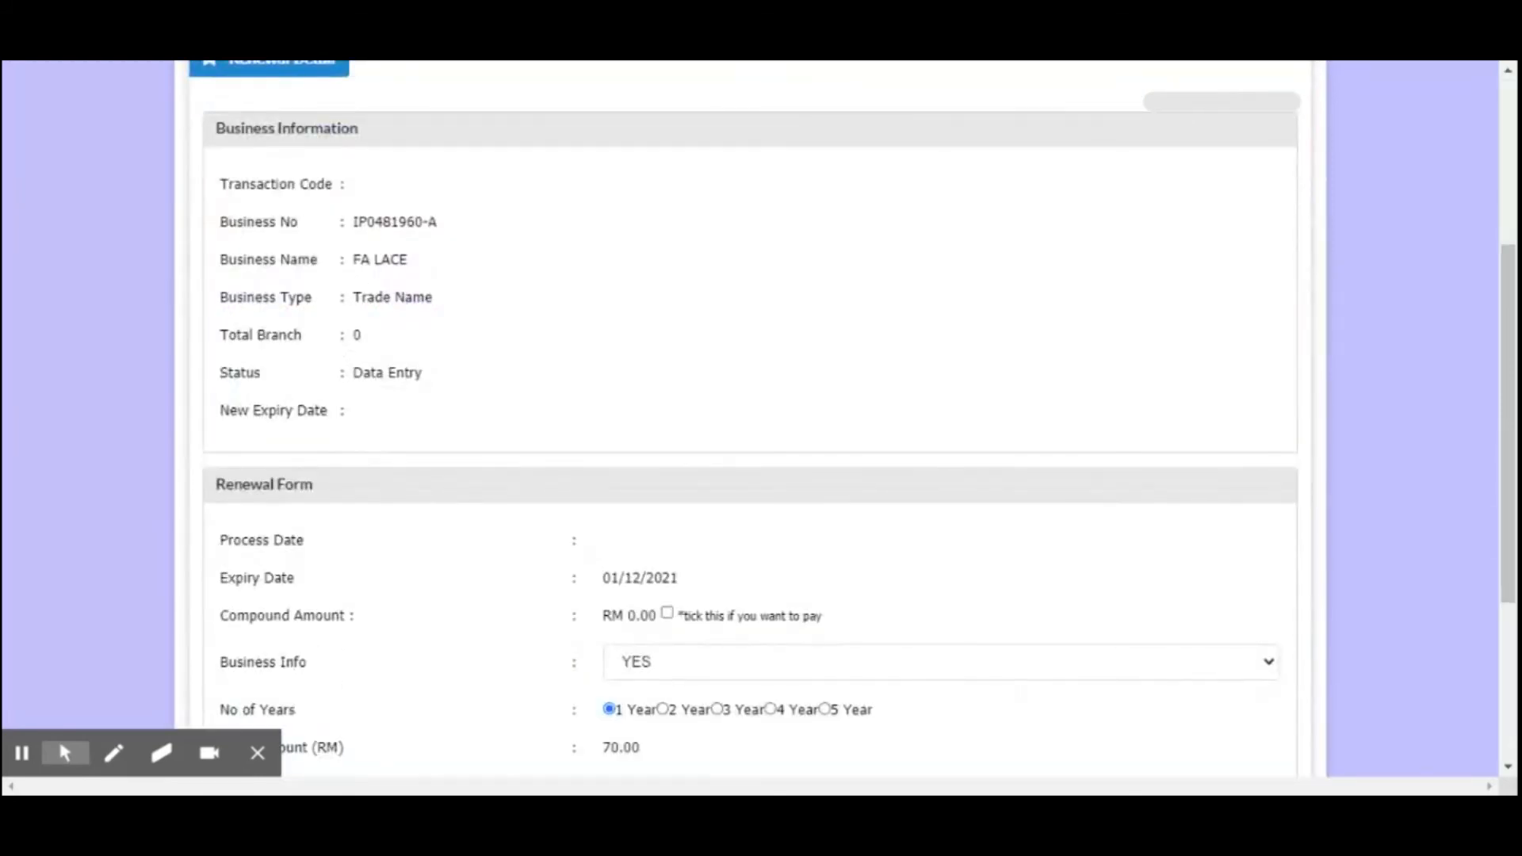
scroll(245, 419, "down", 4)
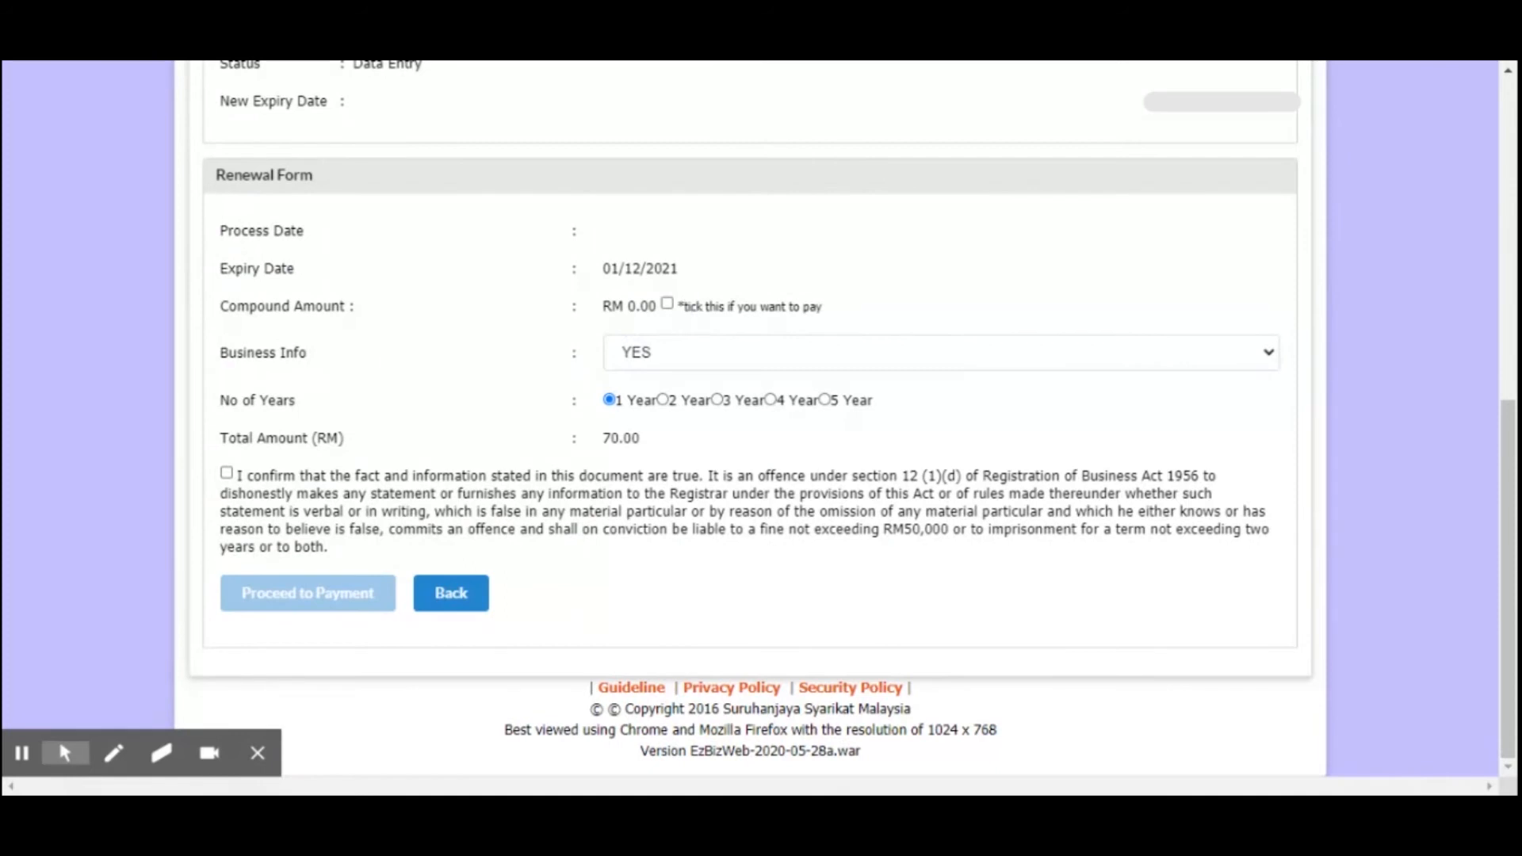
Highlight the Compound Amount line and its optional payment checkbox text in the Renewal Form
left_click_drag(381, 307, 347, 306)
left_click(380, 308)
left_click(431, 313)
left_click_drag(428, 315, 829, 314)
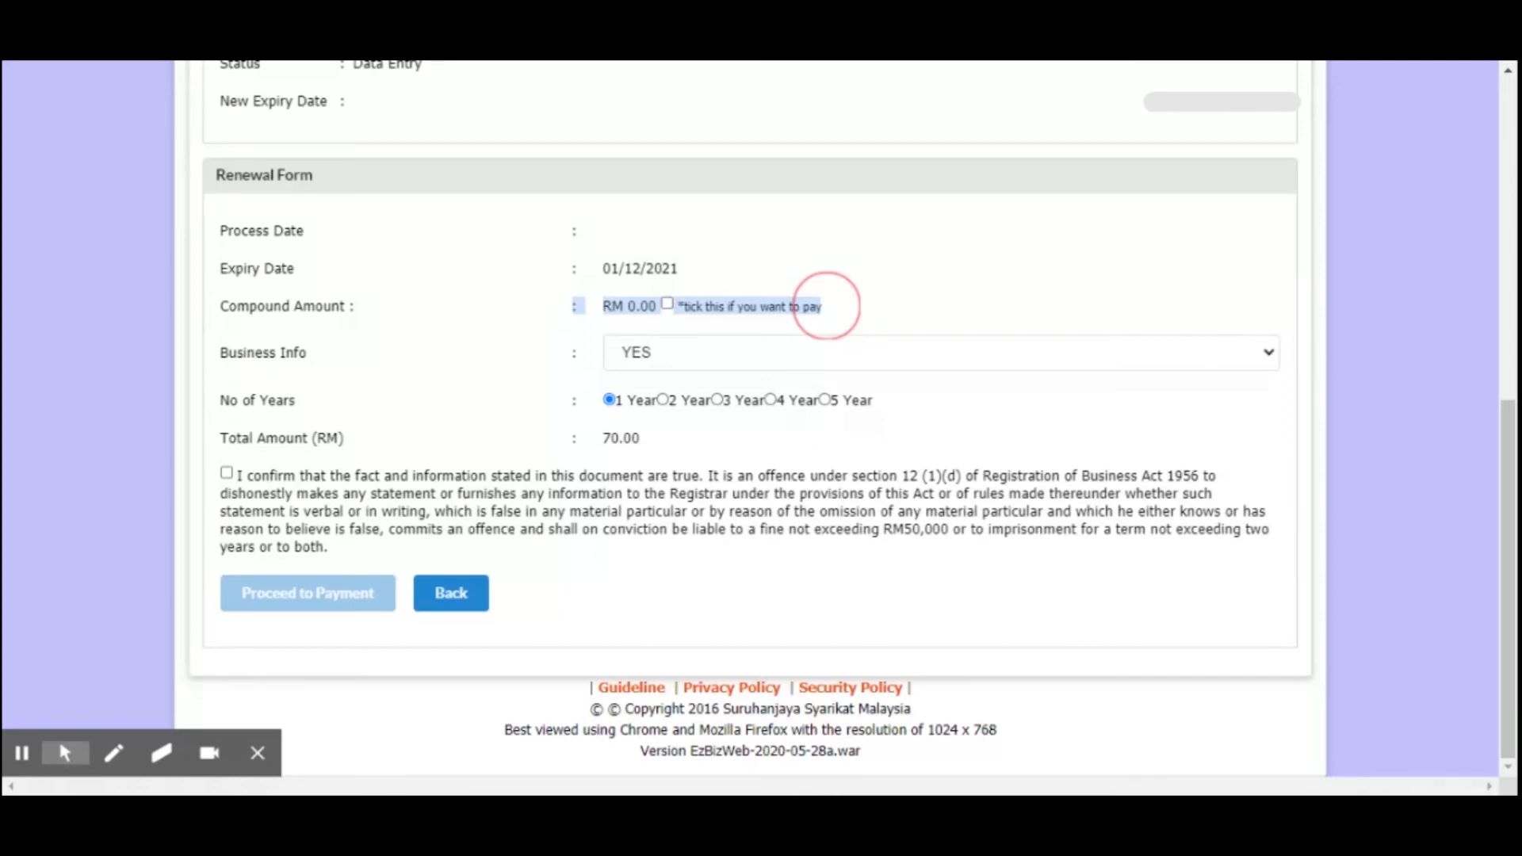
Set the number of renewal years to 2 Year and highlight the total amount
left_click_drag(574, 400, 628, 443)
left_click(664, 399)
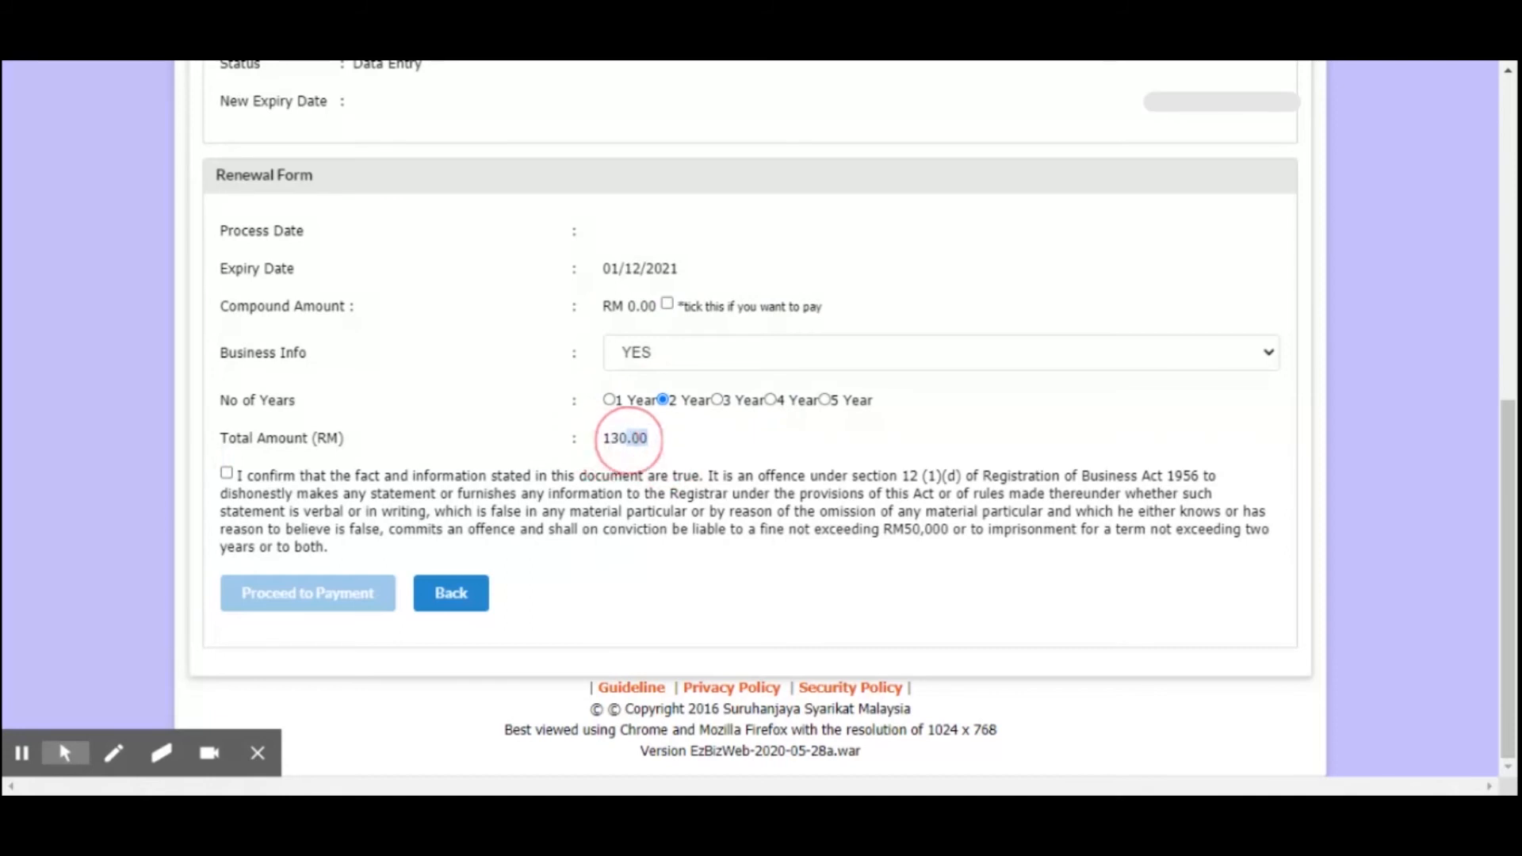
triple_click(655, 434)
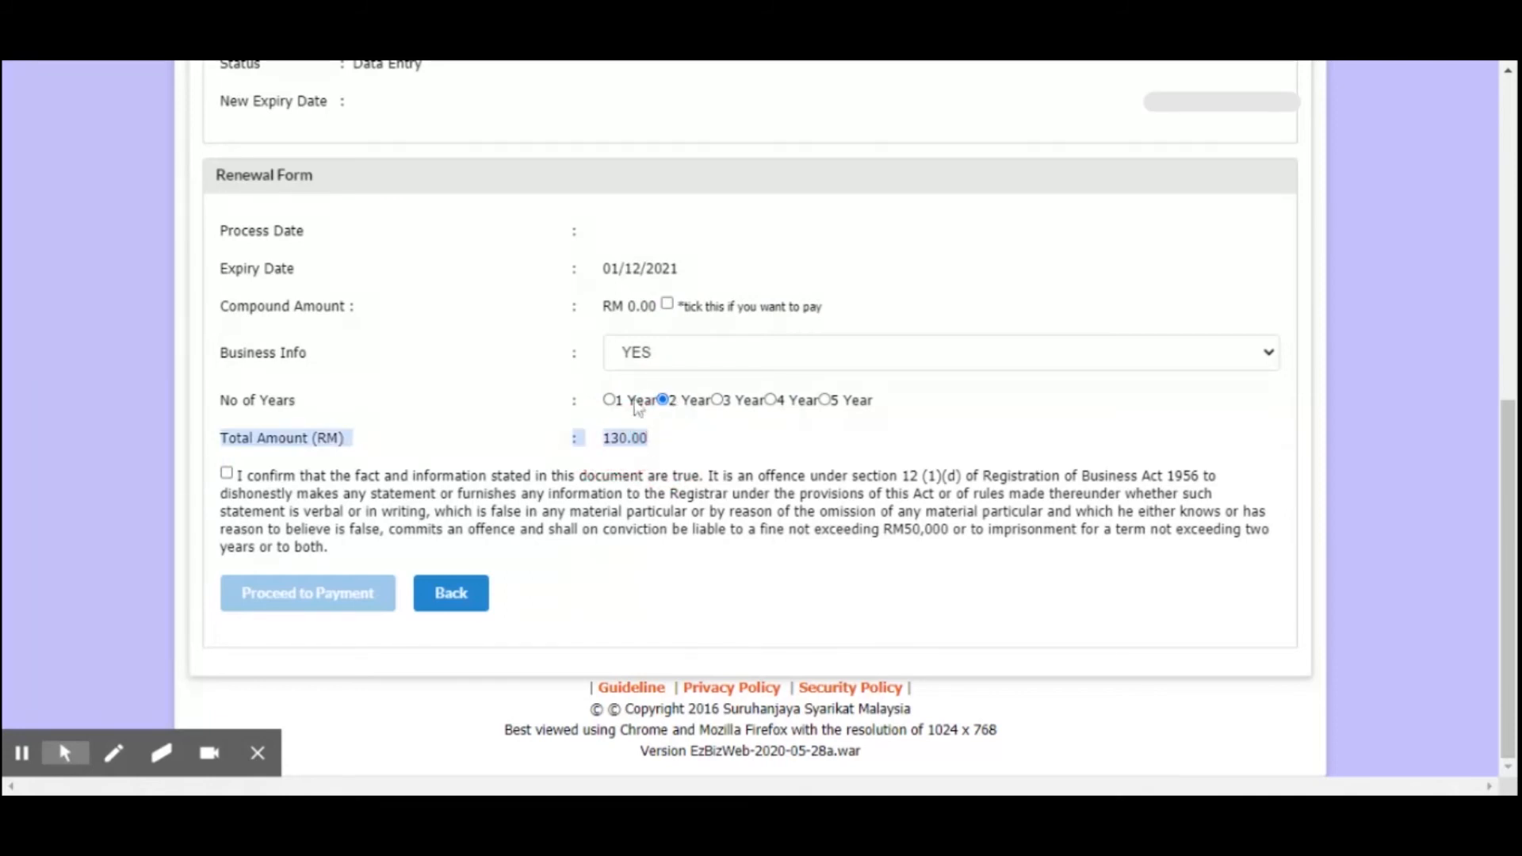
Switch the renewal period back to 1 Year and highlight its total amount for comparison
left_click(610, 401)
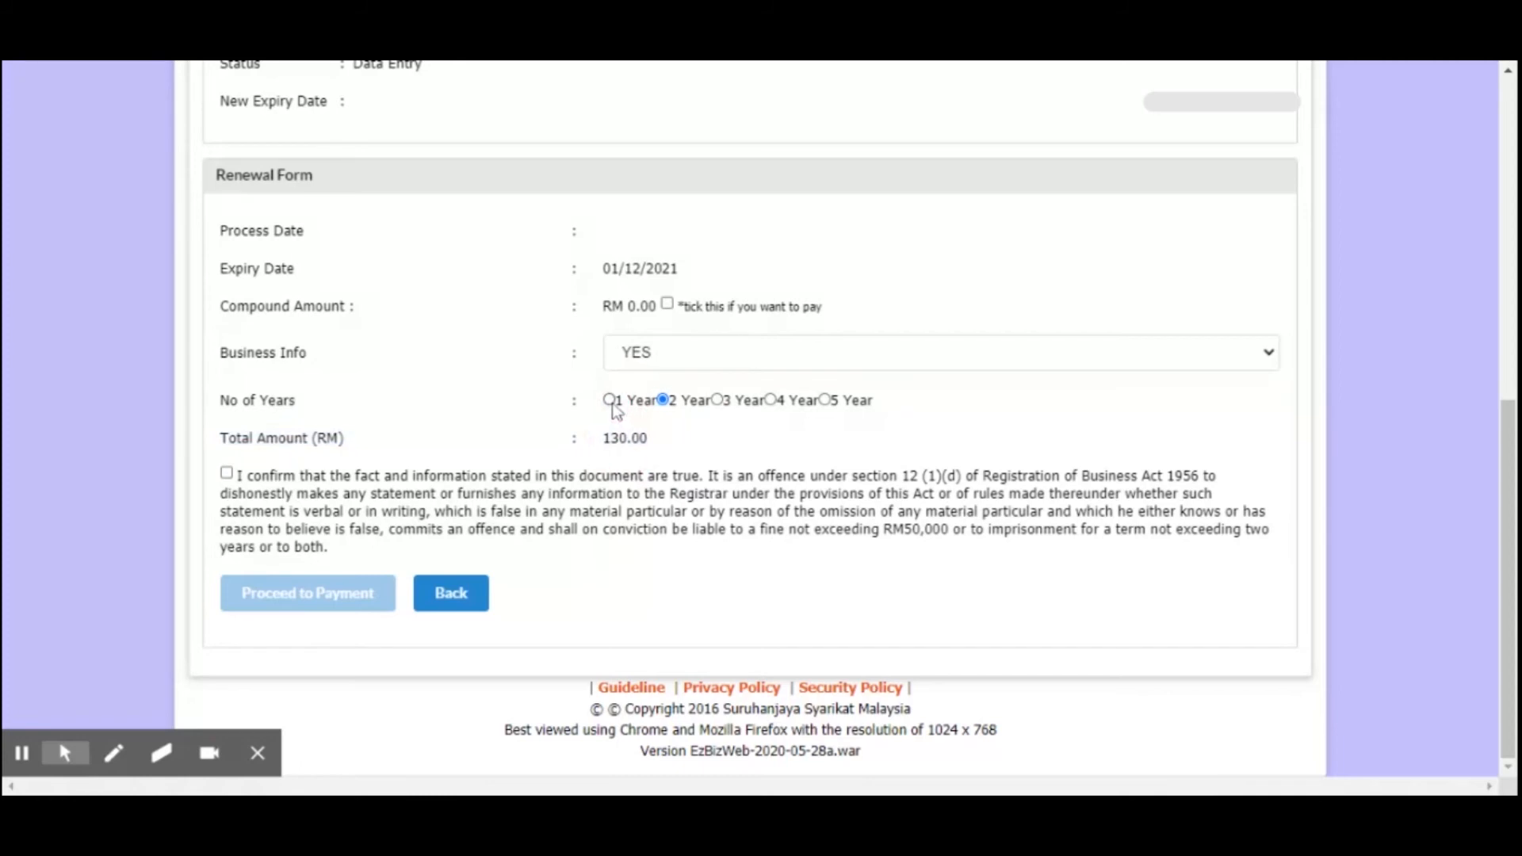
mouse_move(640, 431)
left_mouse_down()
mouse_move(602, 430)
mouse_move(666, 424)
left_mouse_up()
triple_click(650, 459)
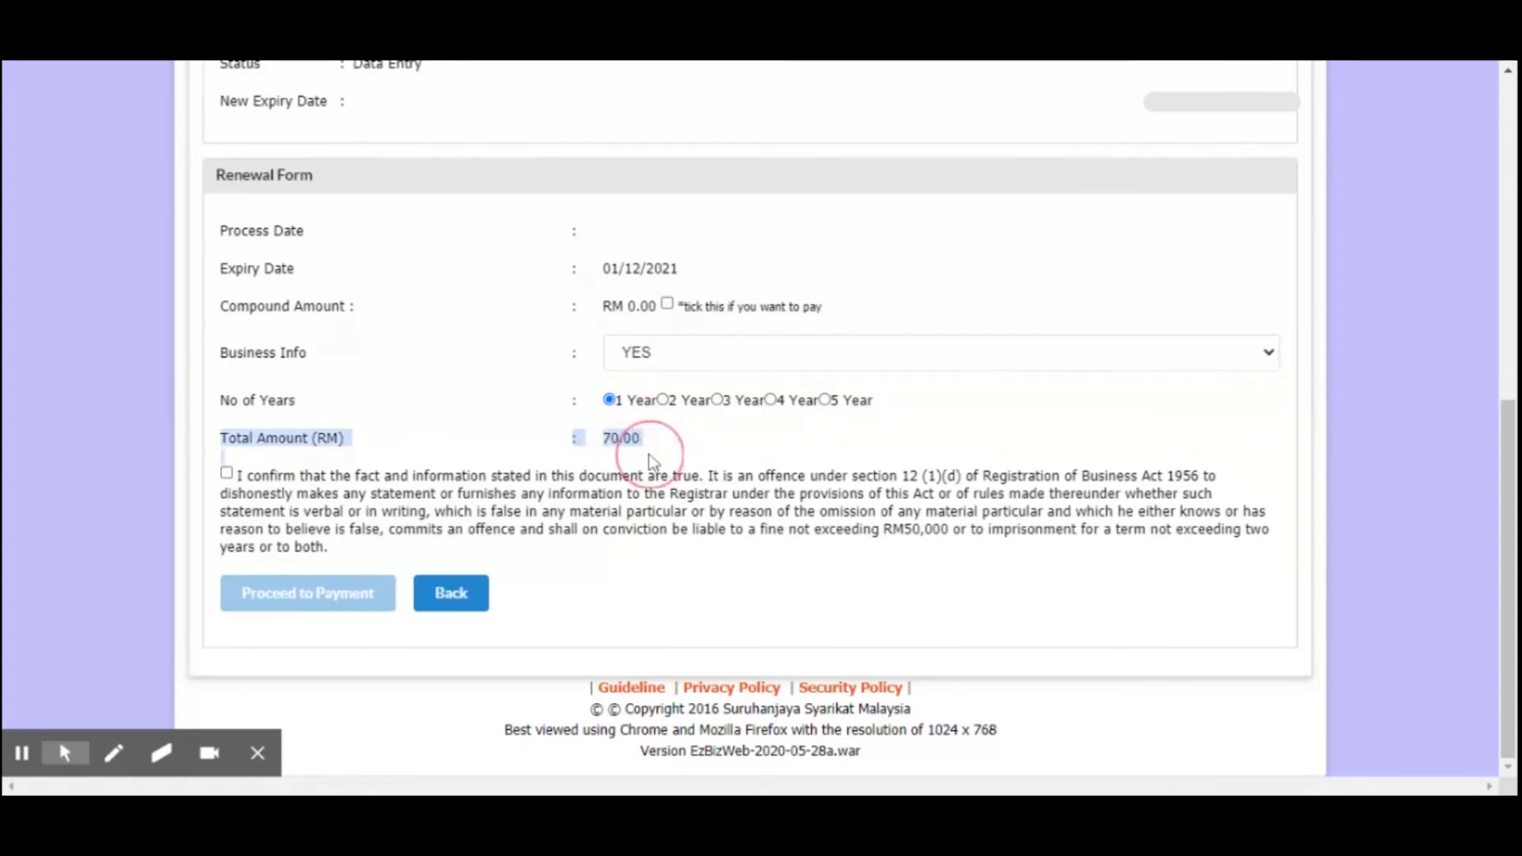
left_click(663, 449)
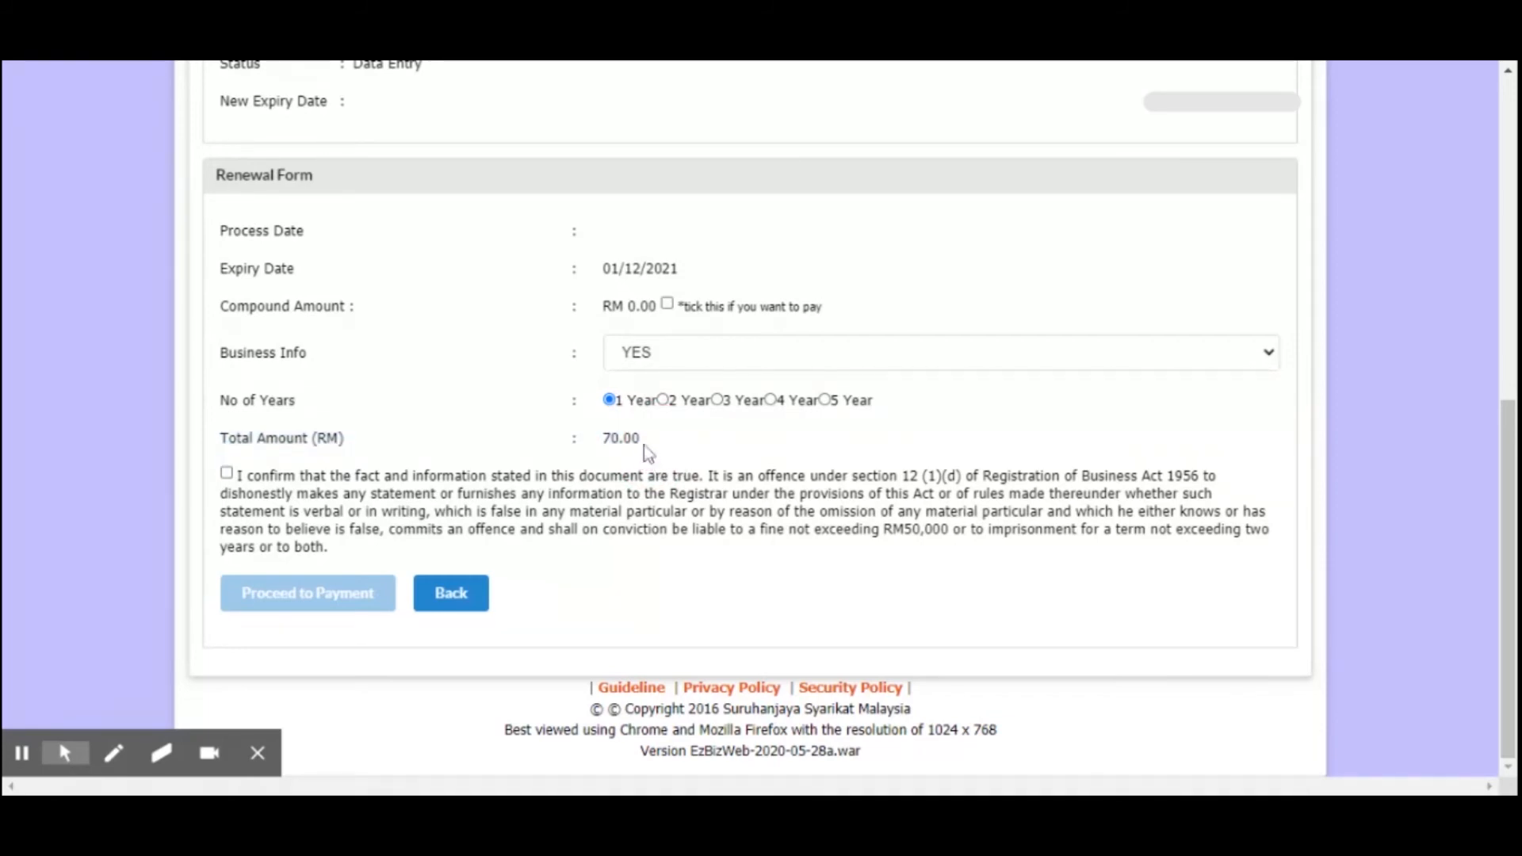
Point out the total amount once more and select 2 Year as the renewal period
mouse_move(650, 445)
left_mouse_down()
mouse_move(550, 489)
mouse_move(646, 440)
left_mouse_up()
mouse_move(647, 440)
left_mouse_down()
mouse_move(638, 475)
mouse_move(639, 444)
mouse_move(669, 435)
mouse_move(579, 443)
mouse_move(651, 448)
left_mouse_up()
left_click(662, 403)
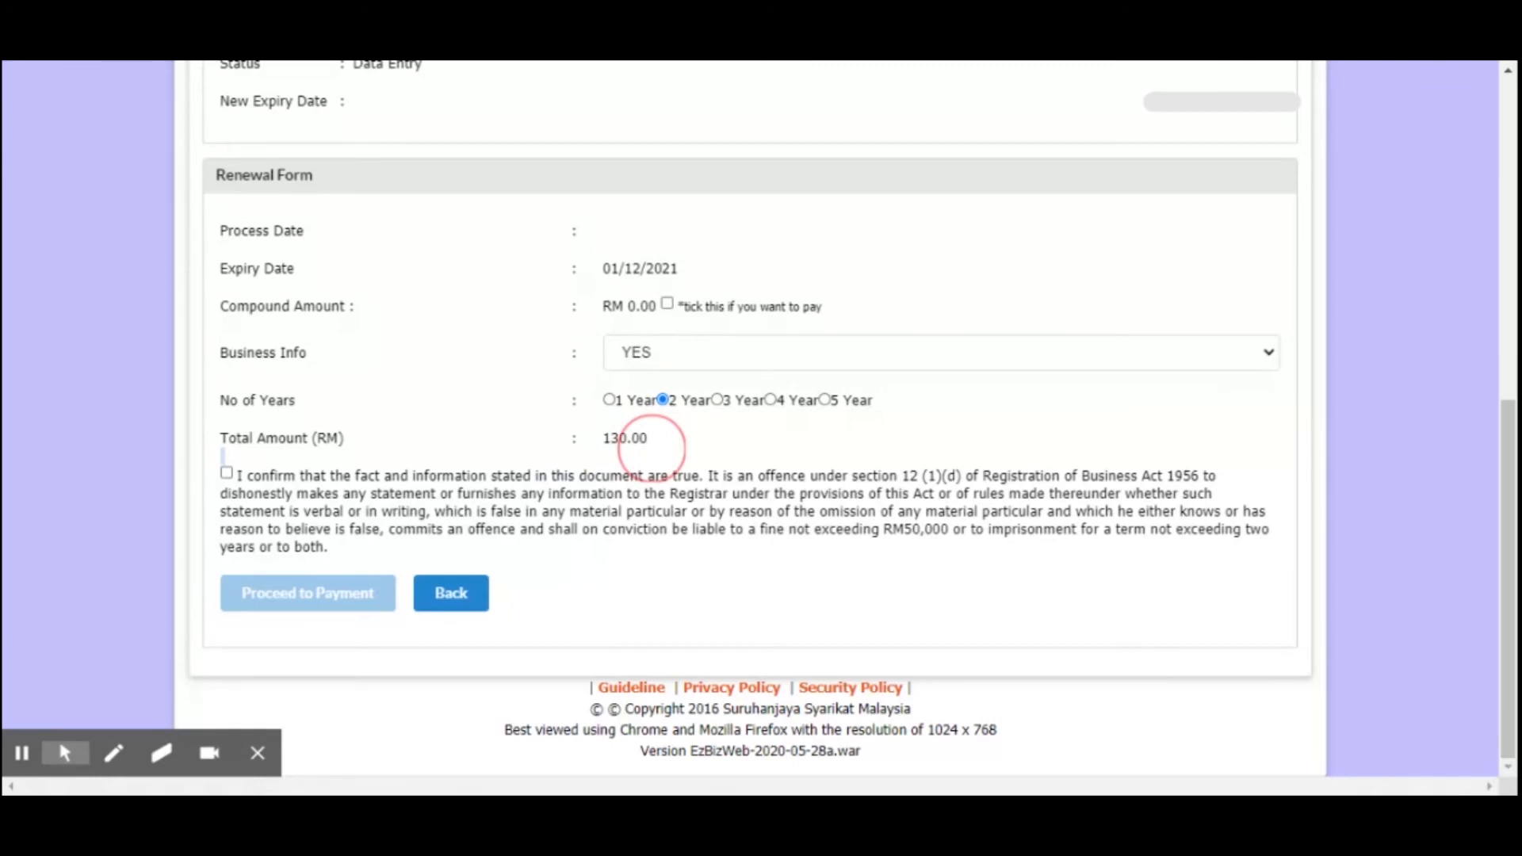
Highlight the No of Years and Total Amount lines in the Renewal Form
left_click_drag(651, 448, 670, 448)
left_click(689, 448)
left_click_drag(689, 449, 666, 384)
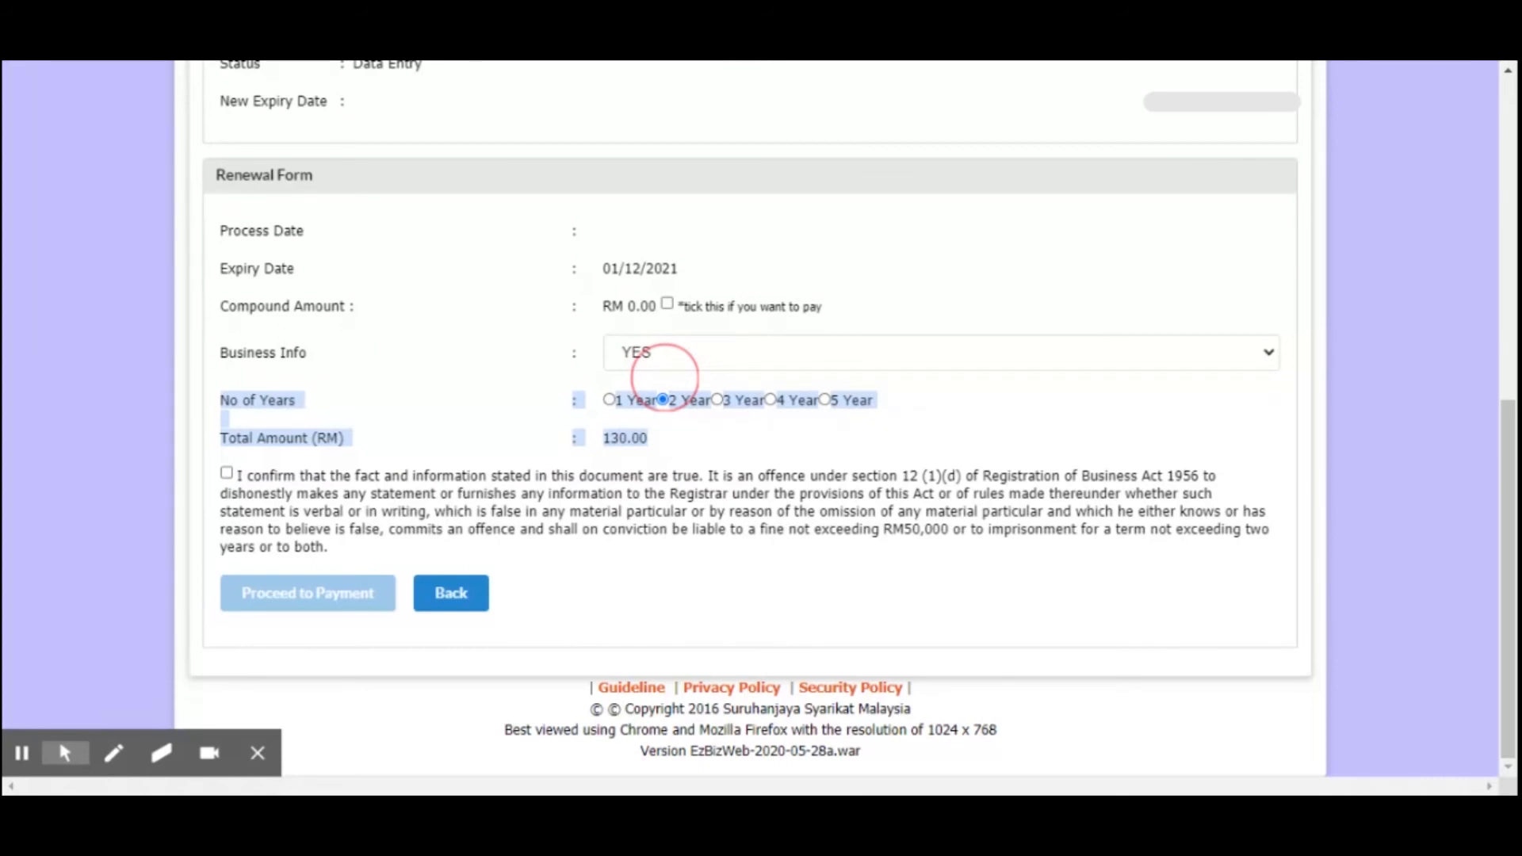
left_click_drag(664, 377, 692, 426)
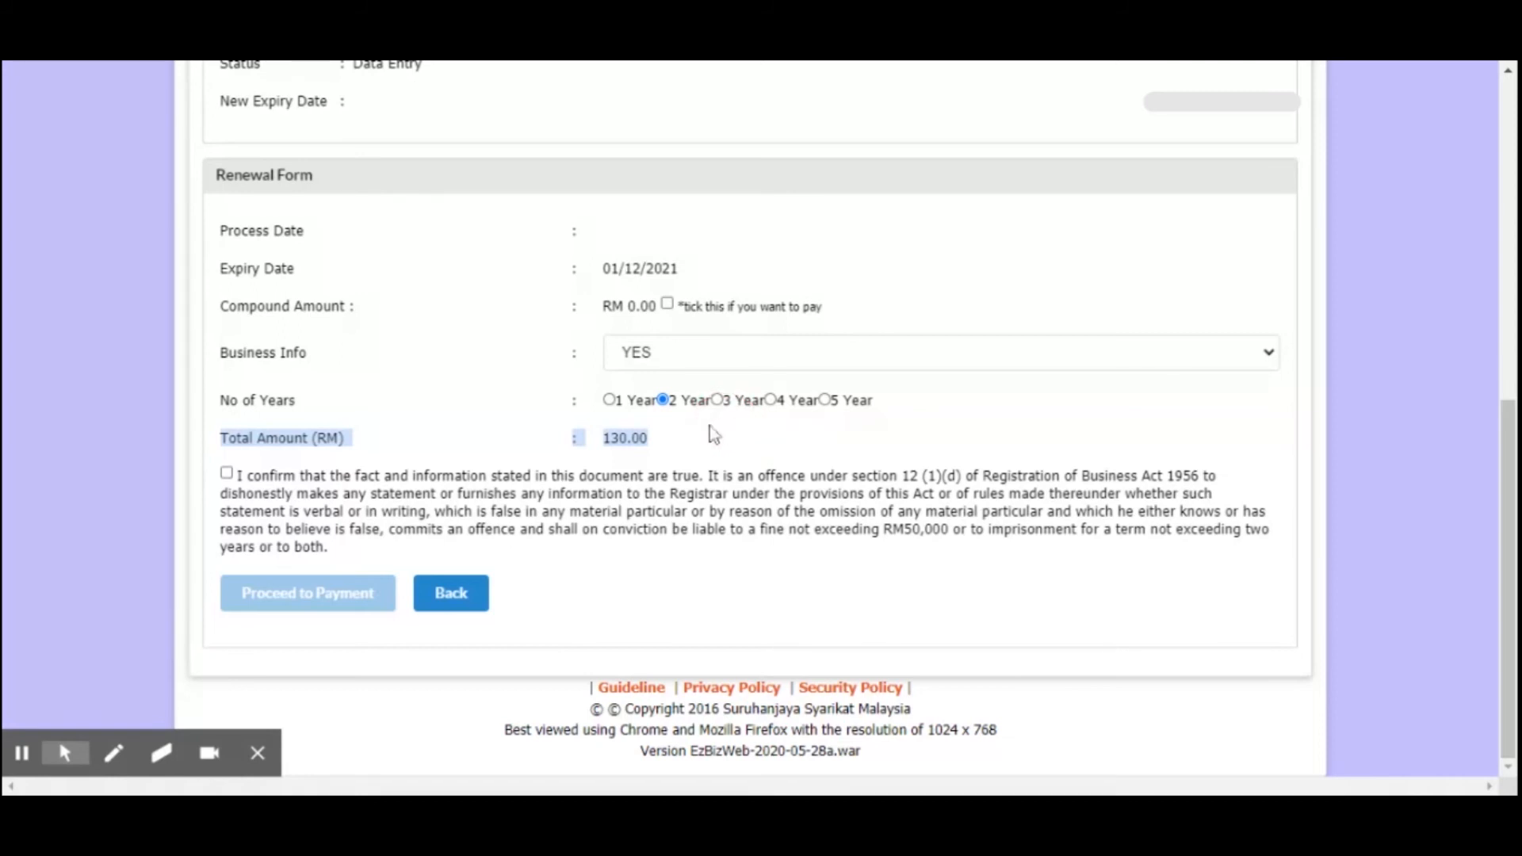
Select the 3 Year, 4 Year and 5 Year renewal periods in turn to compare their total amounts
left_click(717, 400)
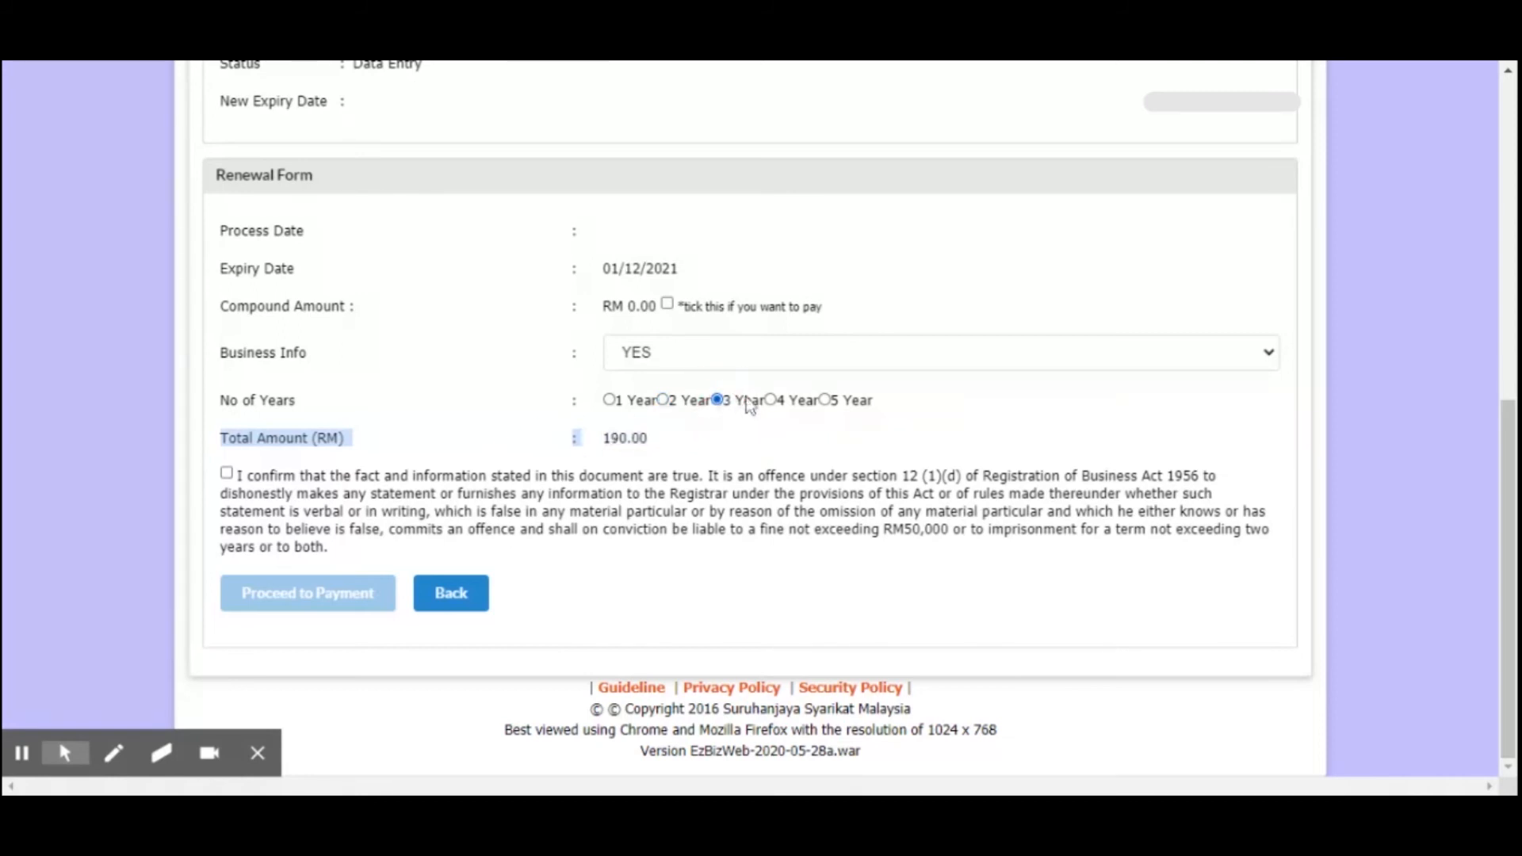
left_click(770, 401)
left_click(828, 401)
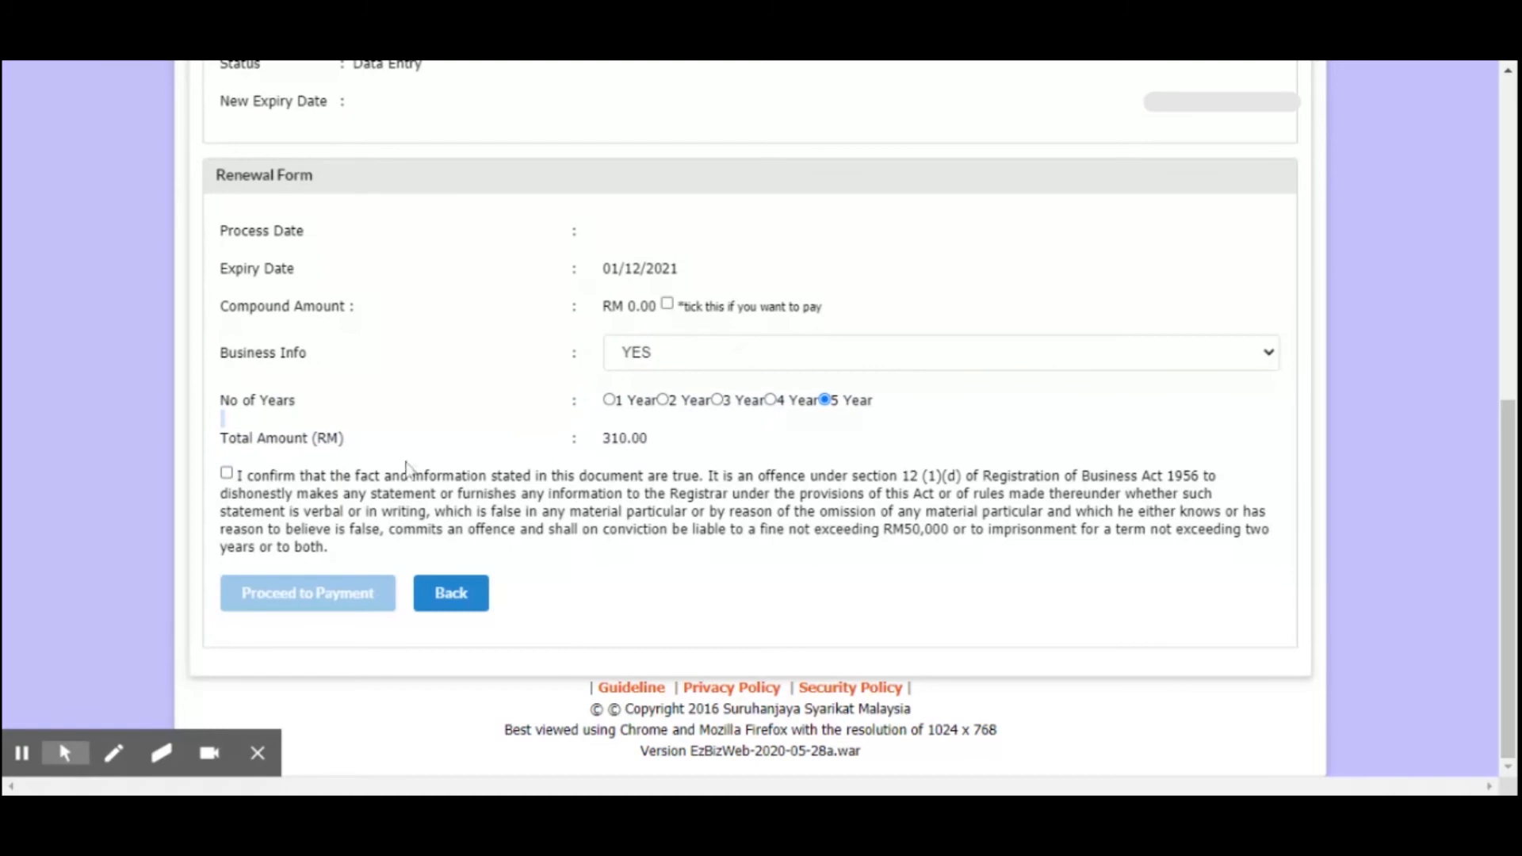
Accept the declaration that the stated information is true and set the renewal period to 1 Year
left_click(227, 473)
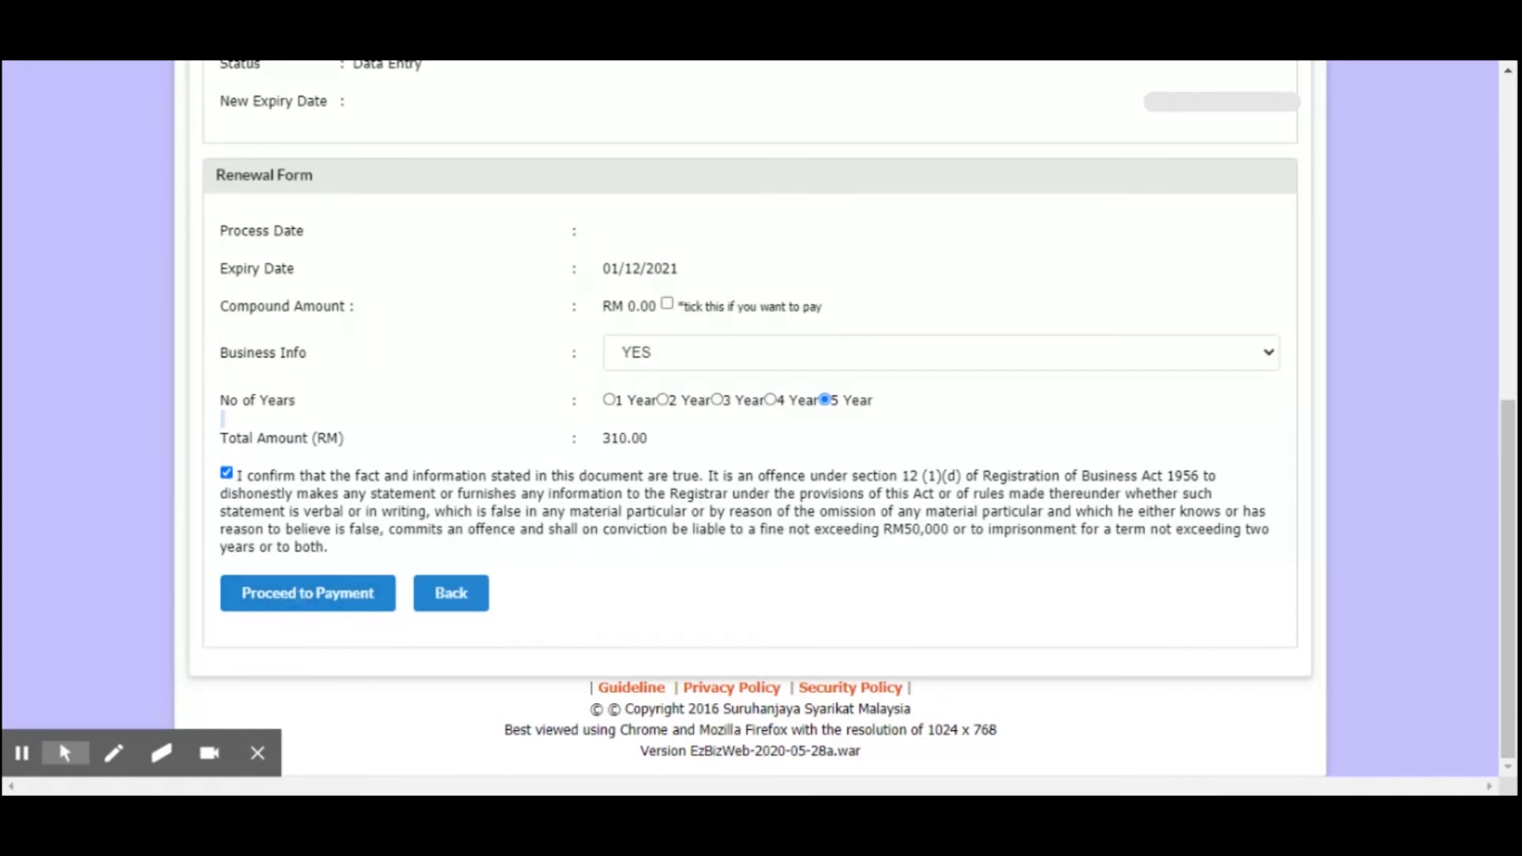
scroll(836, 555, "up", 1)
scroll(837, 555, "up", 1)
left_click(609, 621)
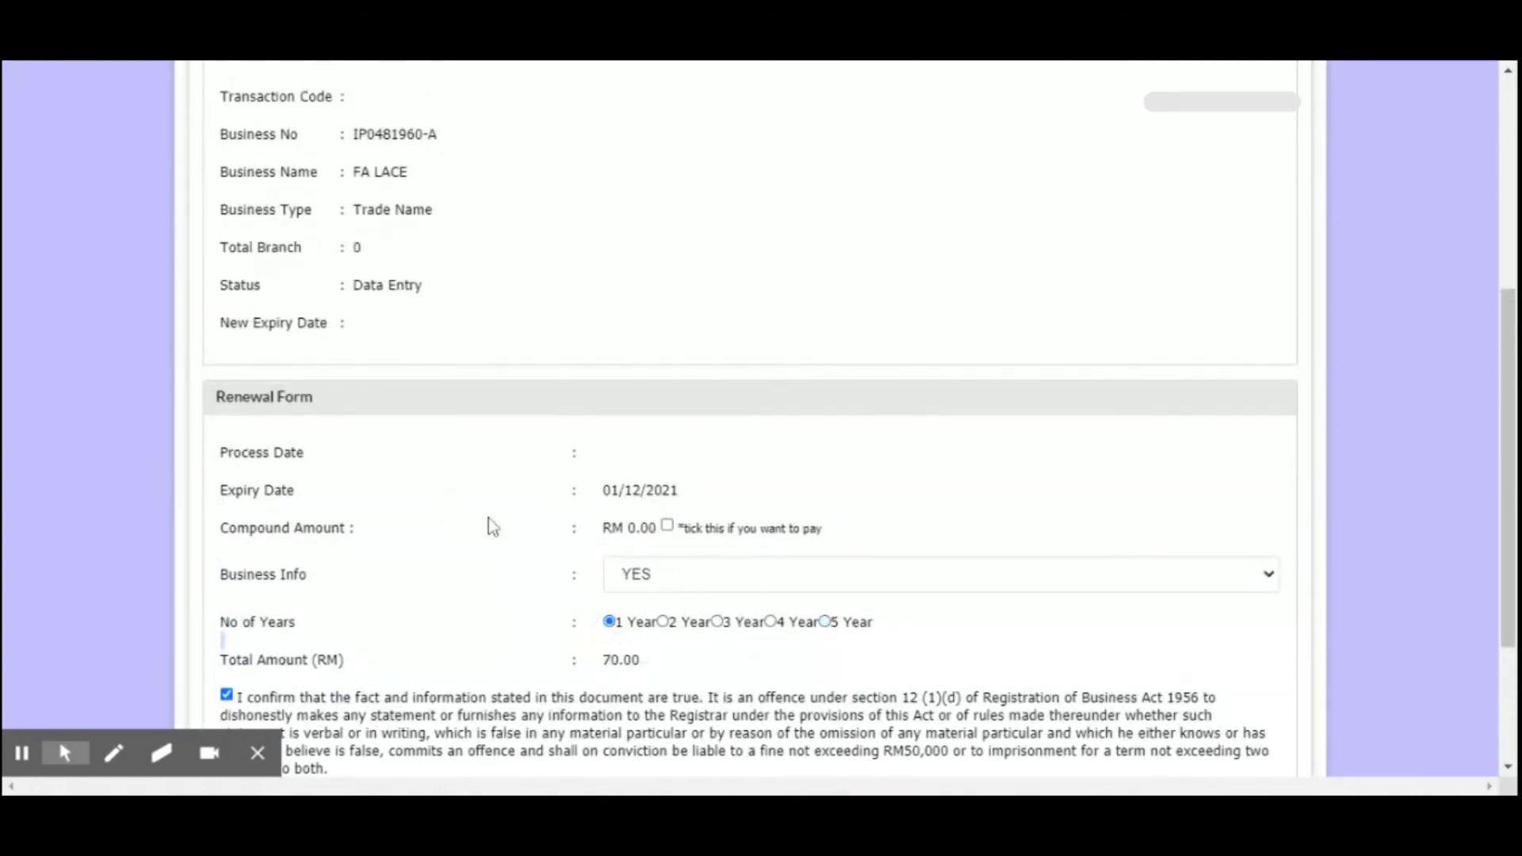
Highlight the Business Type in the Business Information section and point out the total amount in the Renewal Form
scroll(491, 525, "up", 4)
scroll(373, 441, "down", 3)
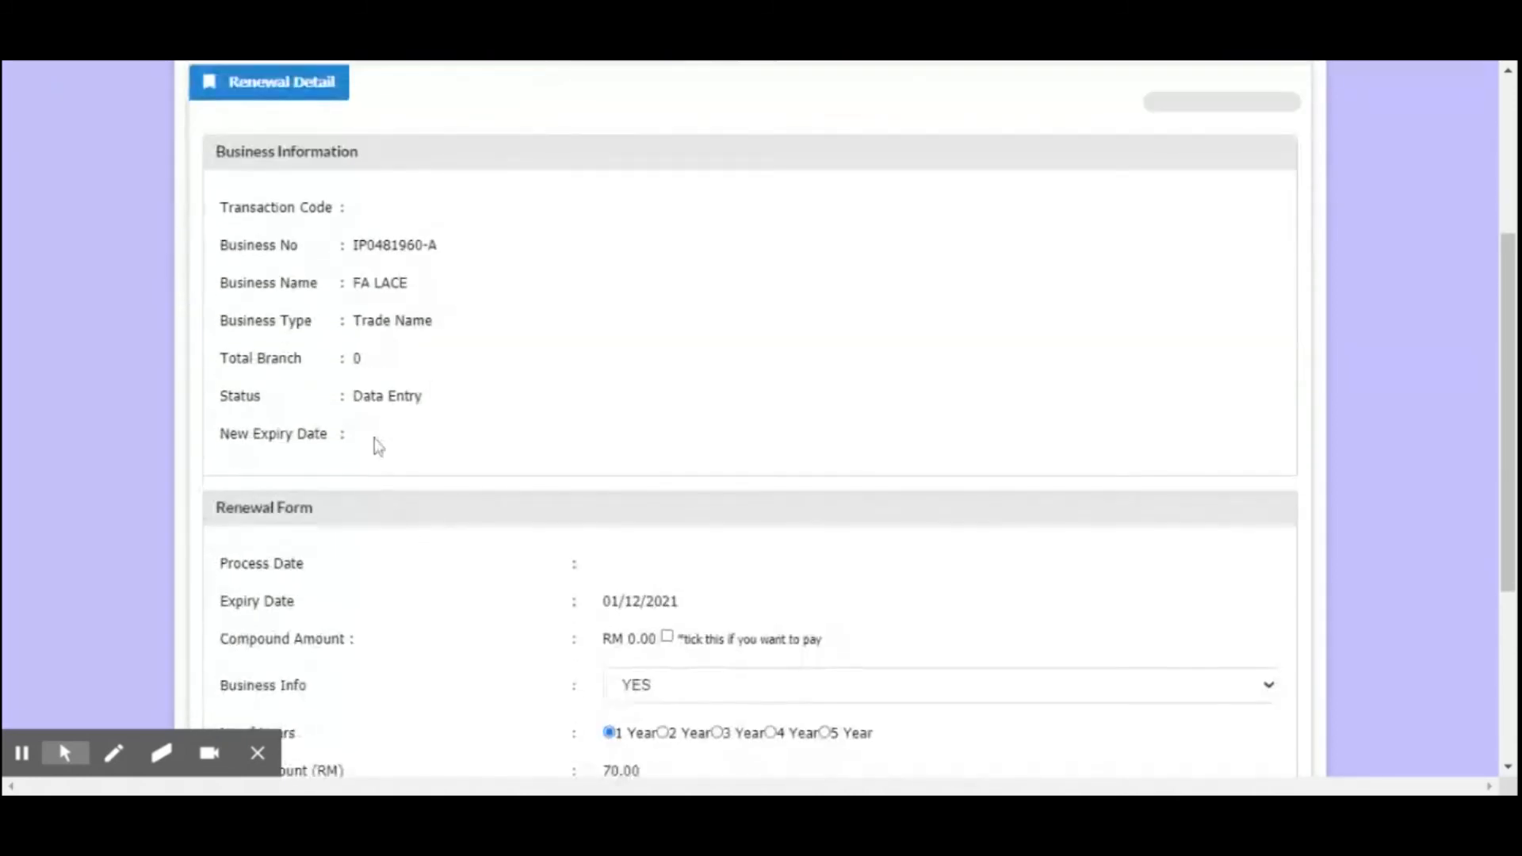
left_click_drag(346, 320, 438, 329)
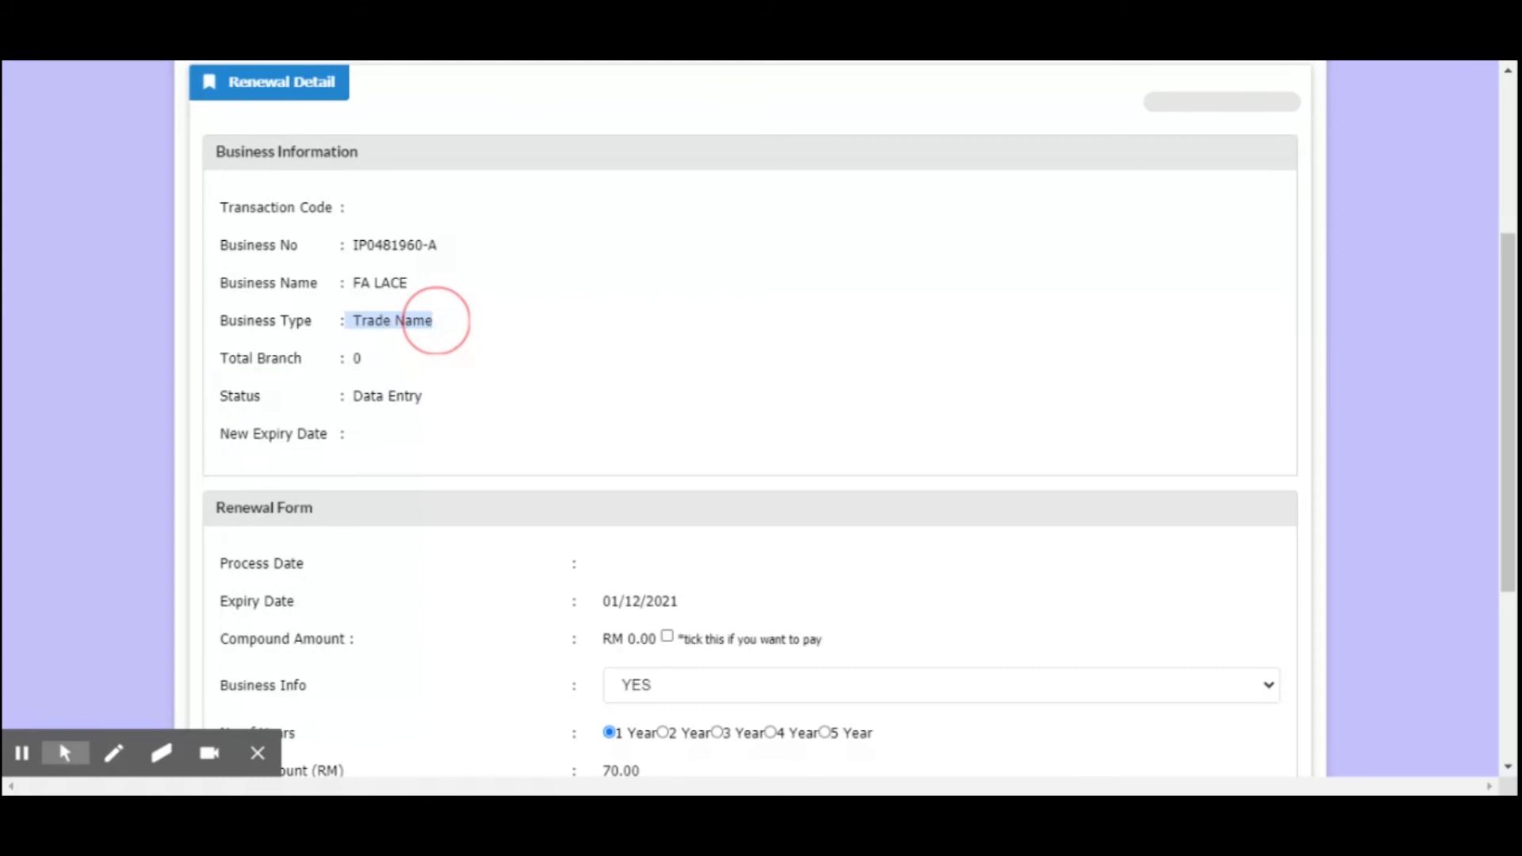
scroll(436, 320, "down", 1)
left_click_drag(436, 320, 436, 320)
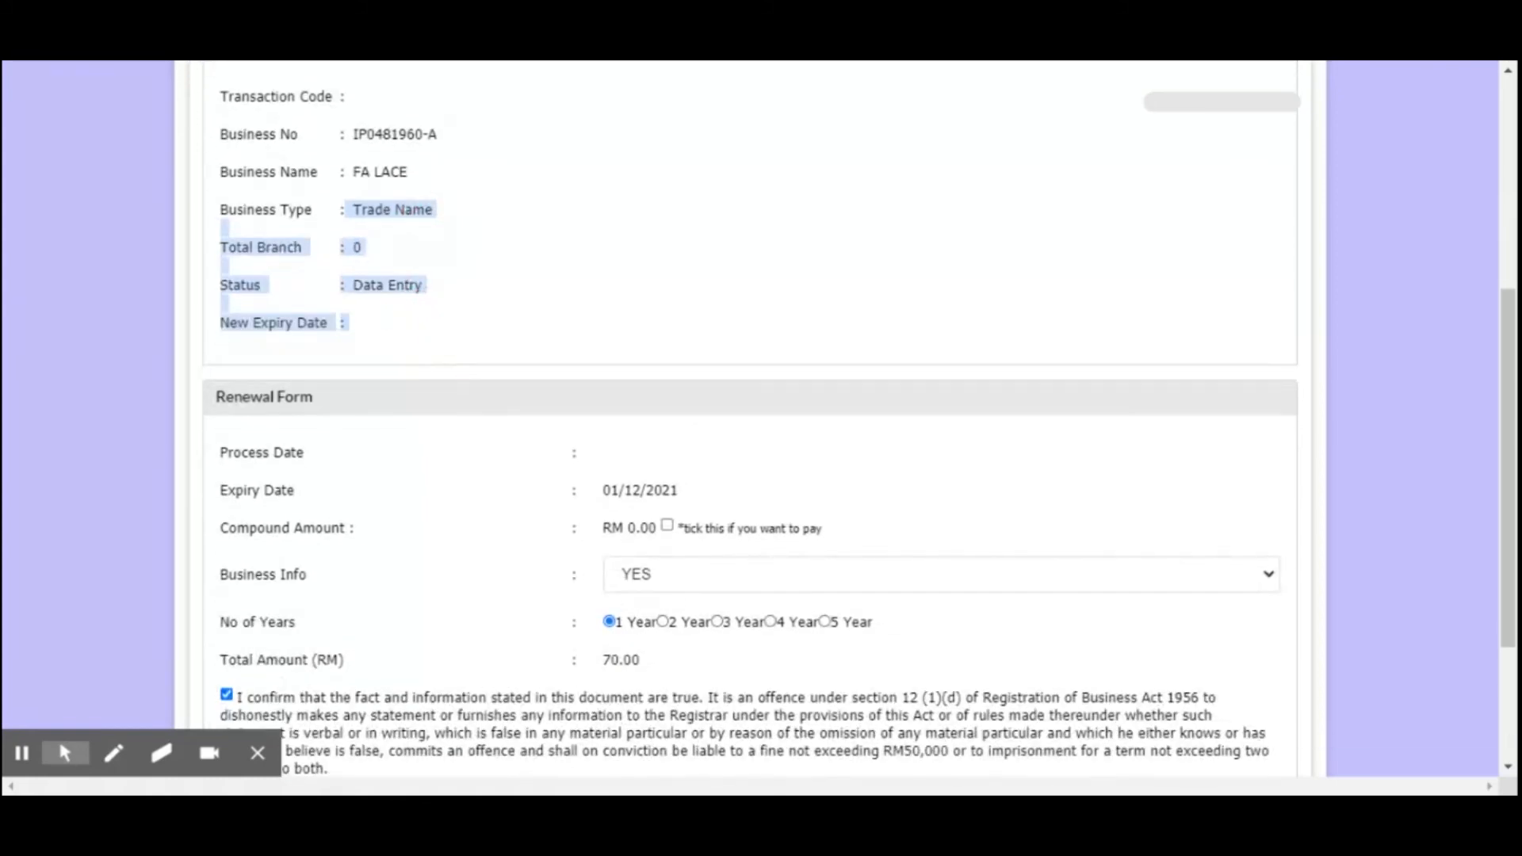
scroll(634, 591, "down", 1)
left_click_drag(676, 546, 643, 558)
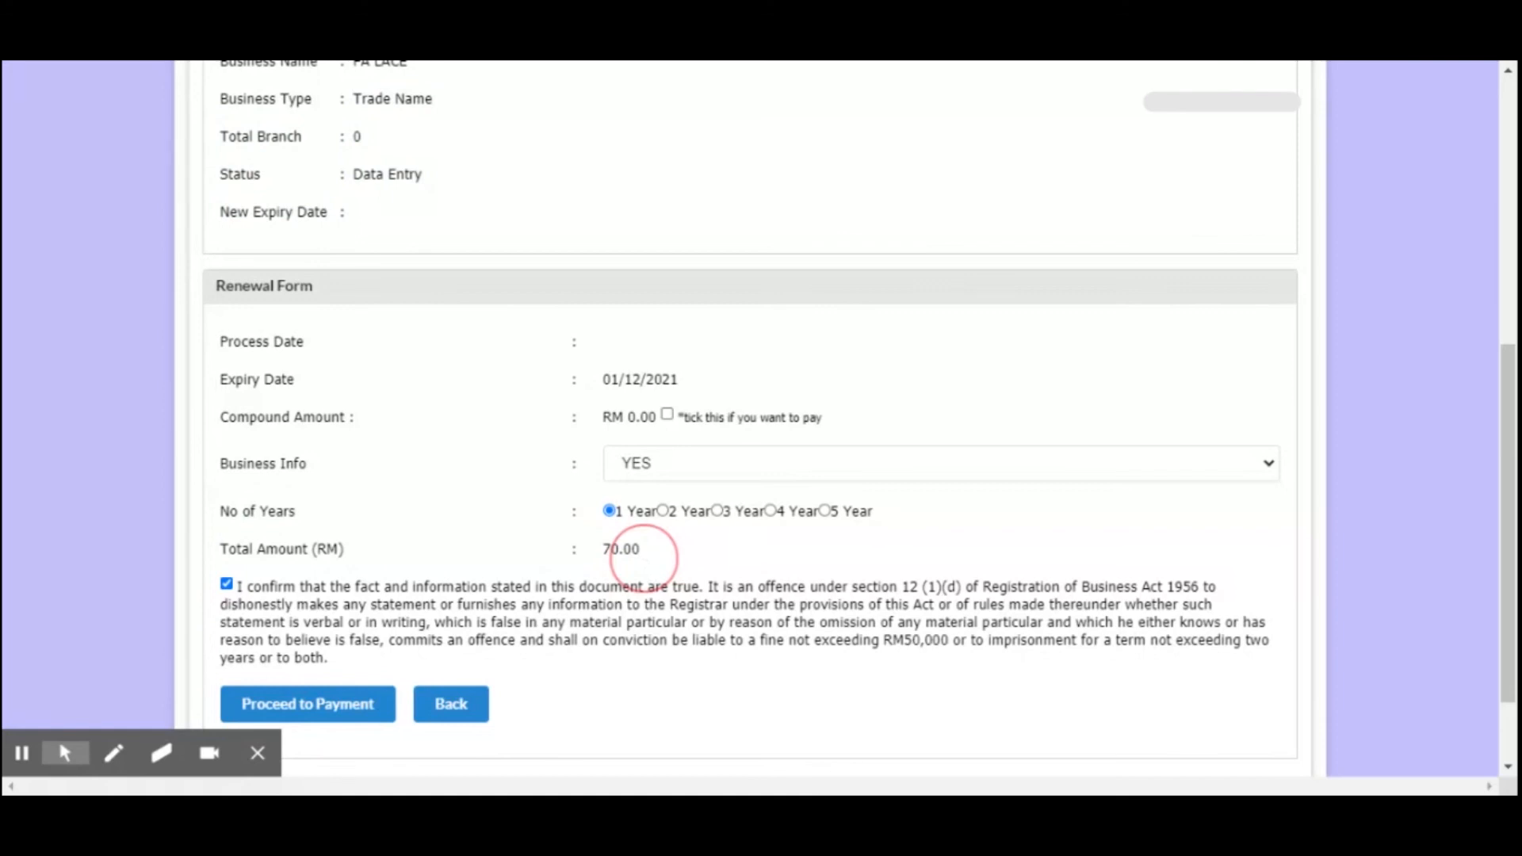
Recheck the business information and proceed to payment for the renewal
scroll(434, 570, "up", 3)
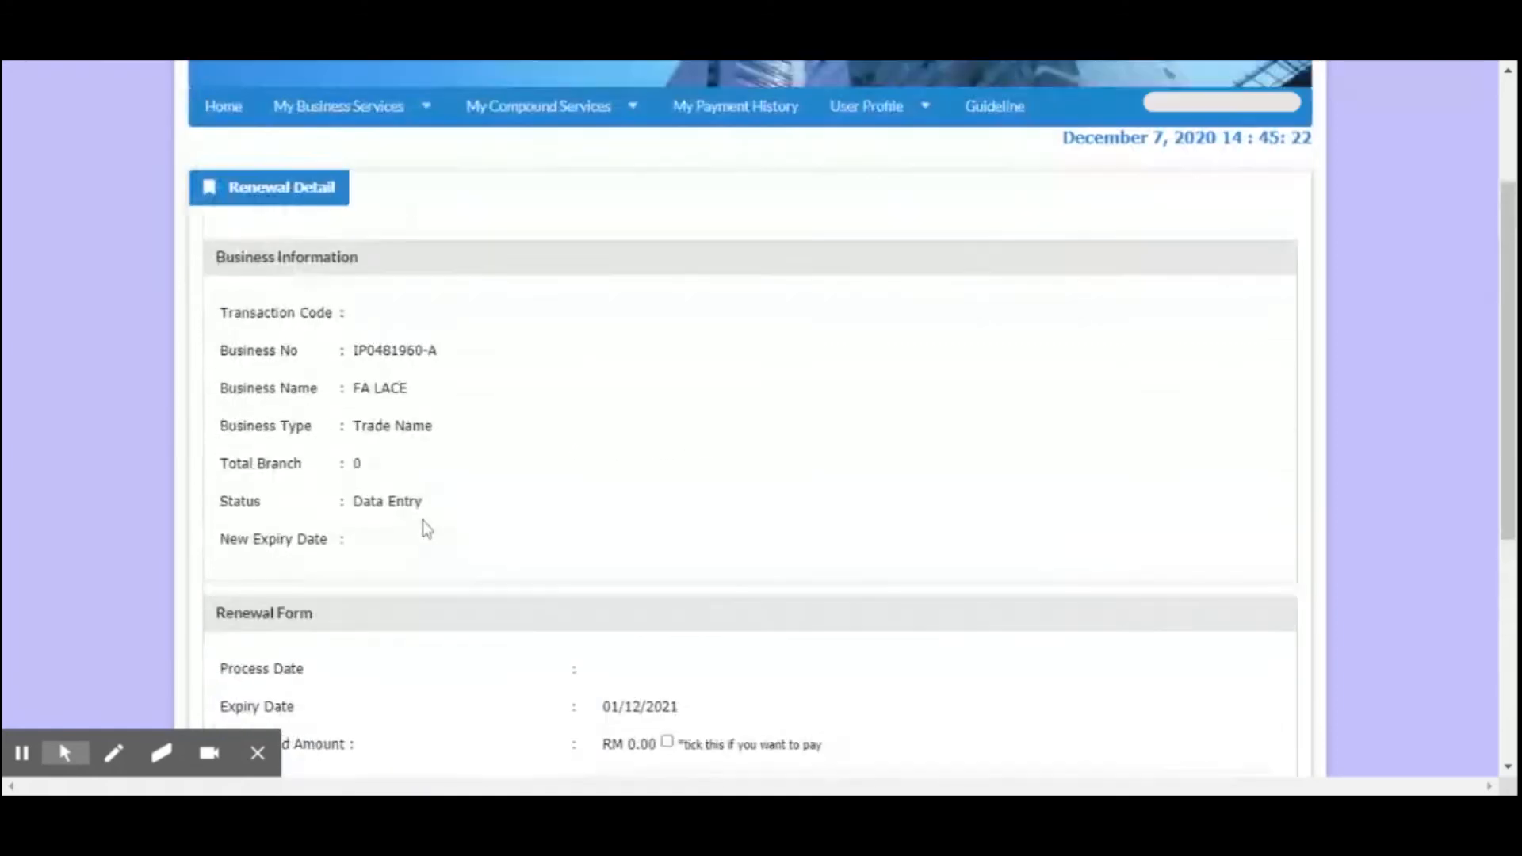
mouse_move(454, 437)
left_mouse_down()
mouse_move(387, 426)
mouse_move(435, 458)
mouse_move(475, 458)
left_mouse_up()
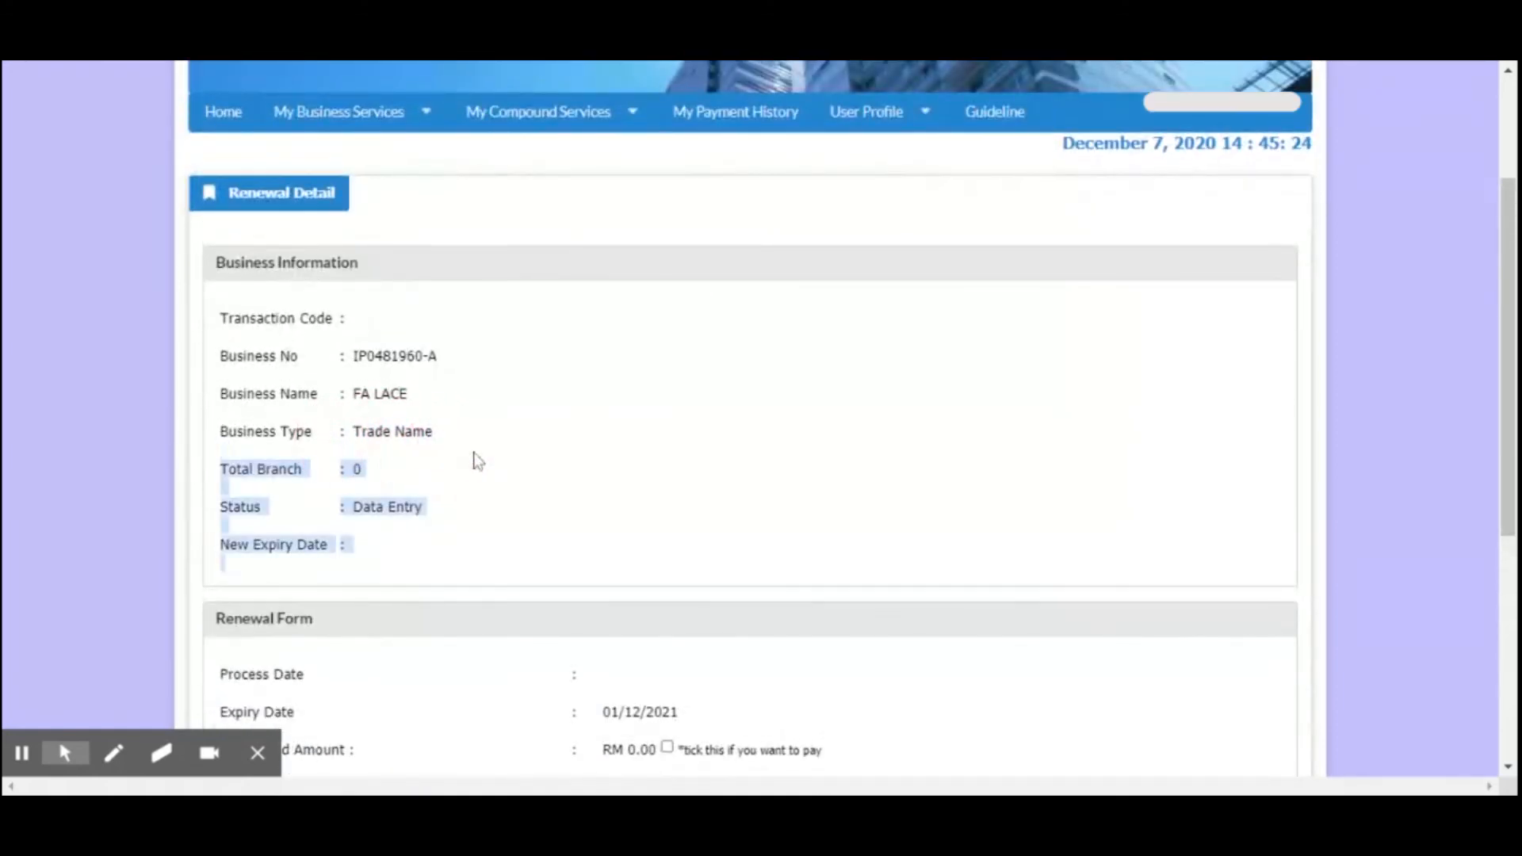
scroll(503, 467, "down", 5)
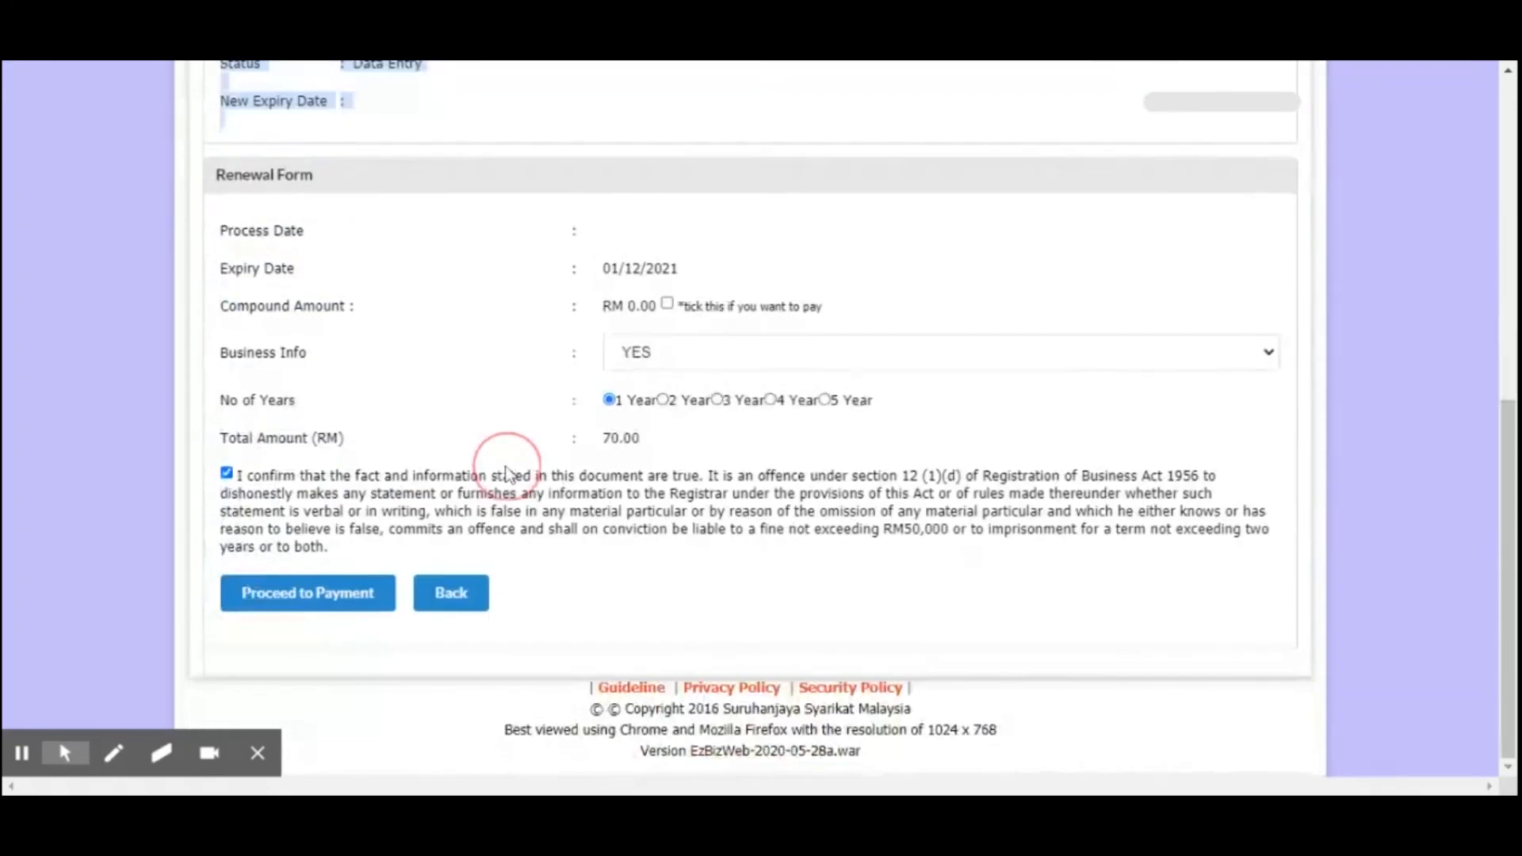
left_click(304, 600)
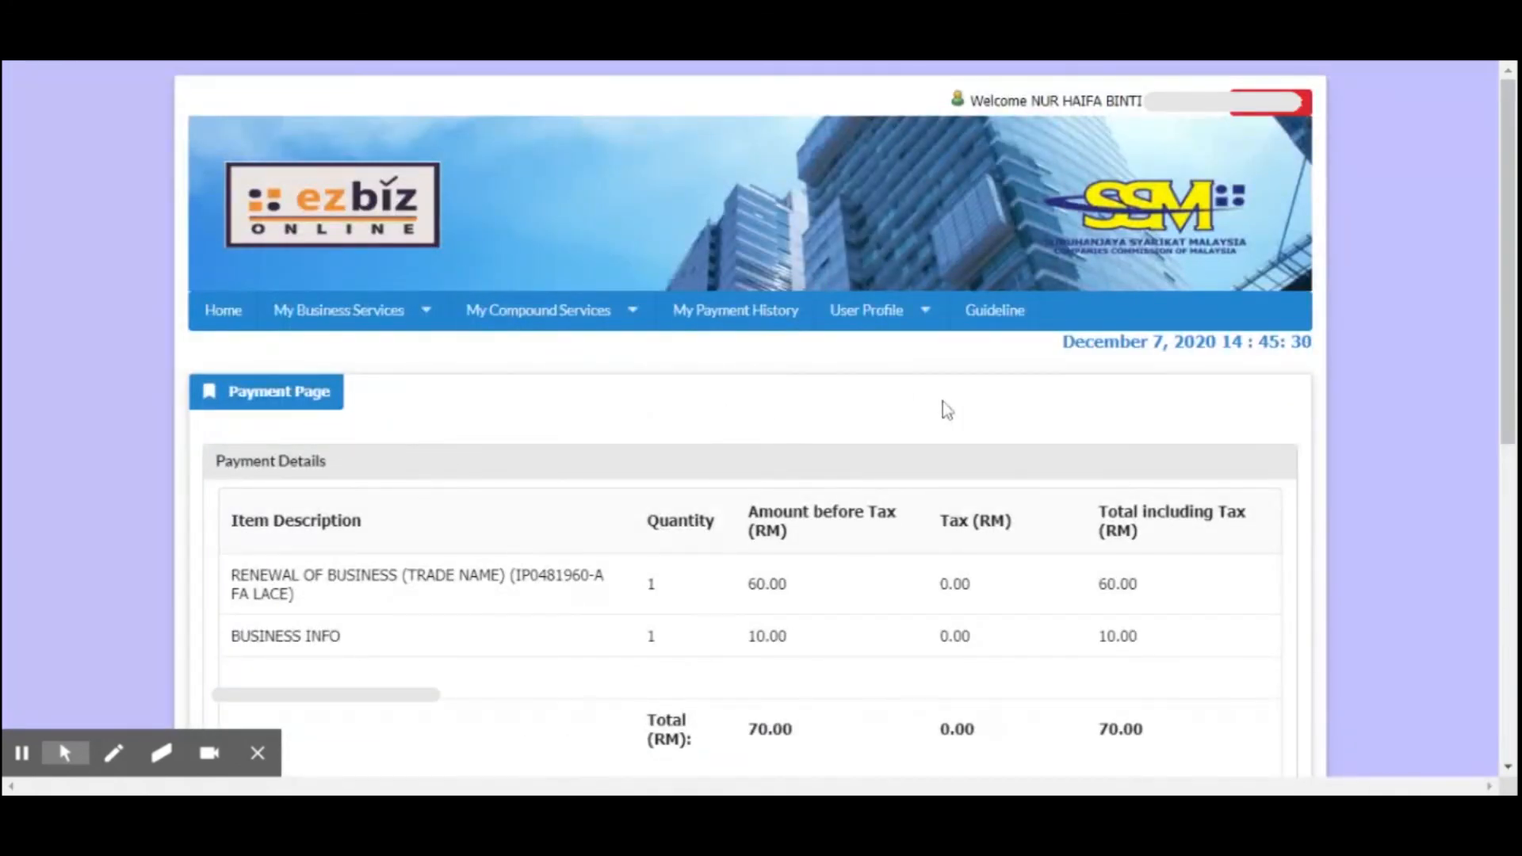
Highlight the business renewal item and the Business Info amount in the Payment Details table
scroll(944, 407, "down", 3)
left_click_drag(317, 351, 774, 358)
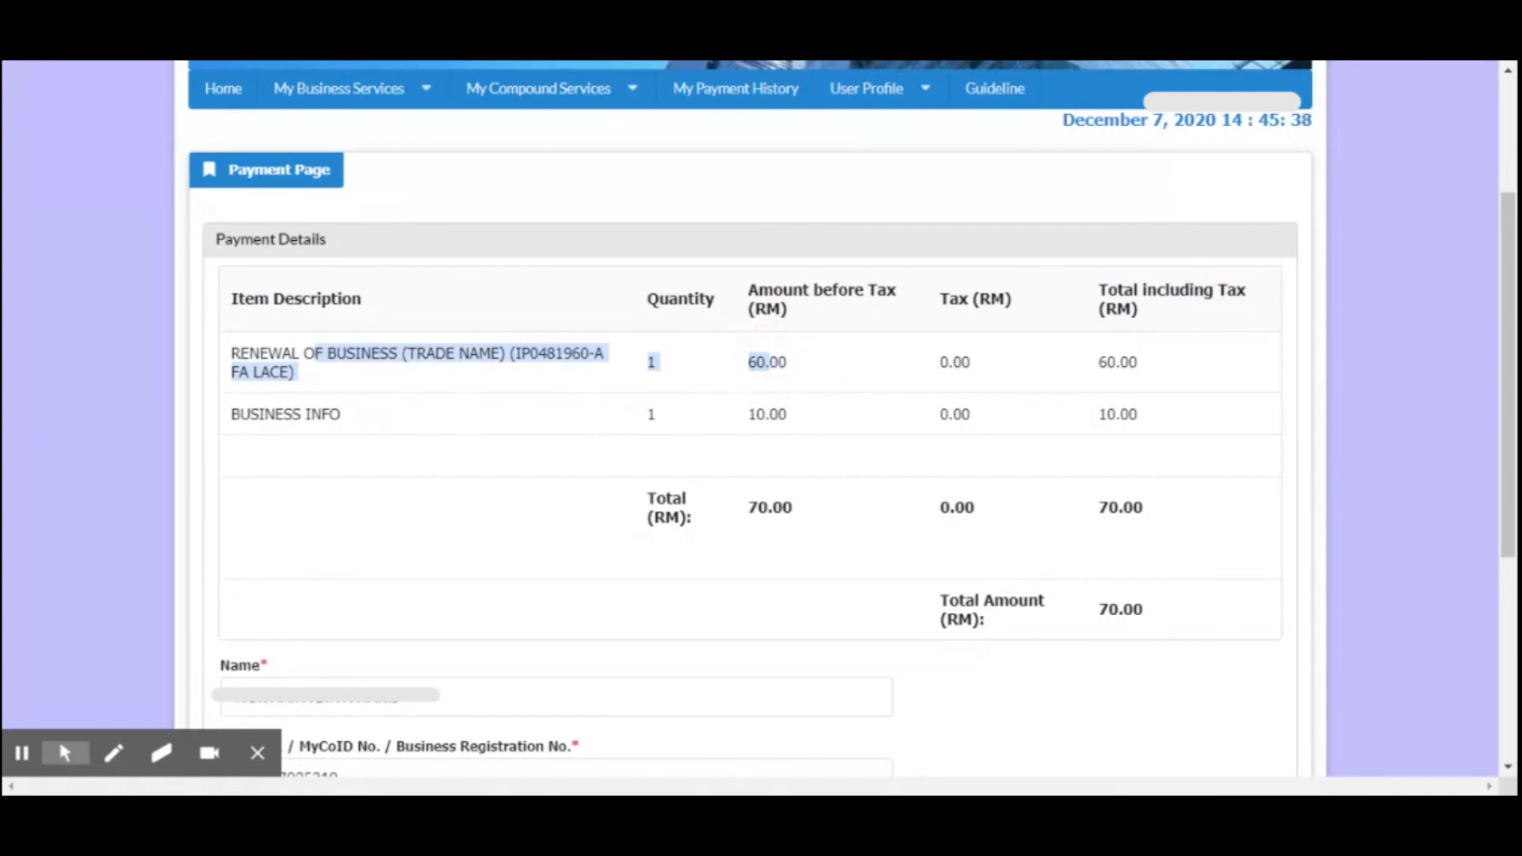
mouse_move(778, 408)
left_mouse_down()
mouse_move(758, 402)
mouse_move(811, 418)
mouse_move(740, 417)
mouse_move(816, 439)
mouse_move(725, 416)
mouse_move(774, 412)
left_mouse_up()
Review the payer's details below the payment table and choose to pay the renewal online
scroll(792, 532, "down", 2)
scroll(791, 529, "down", 4)
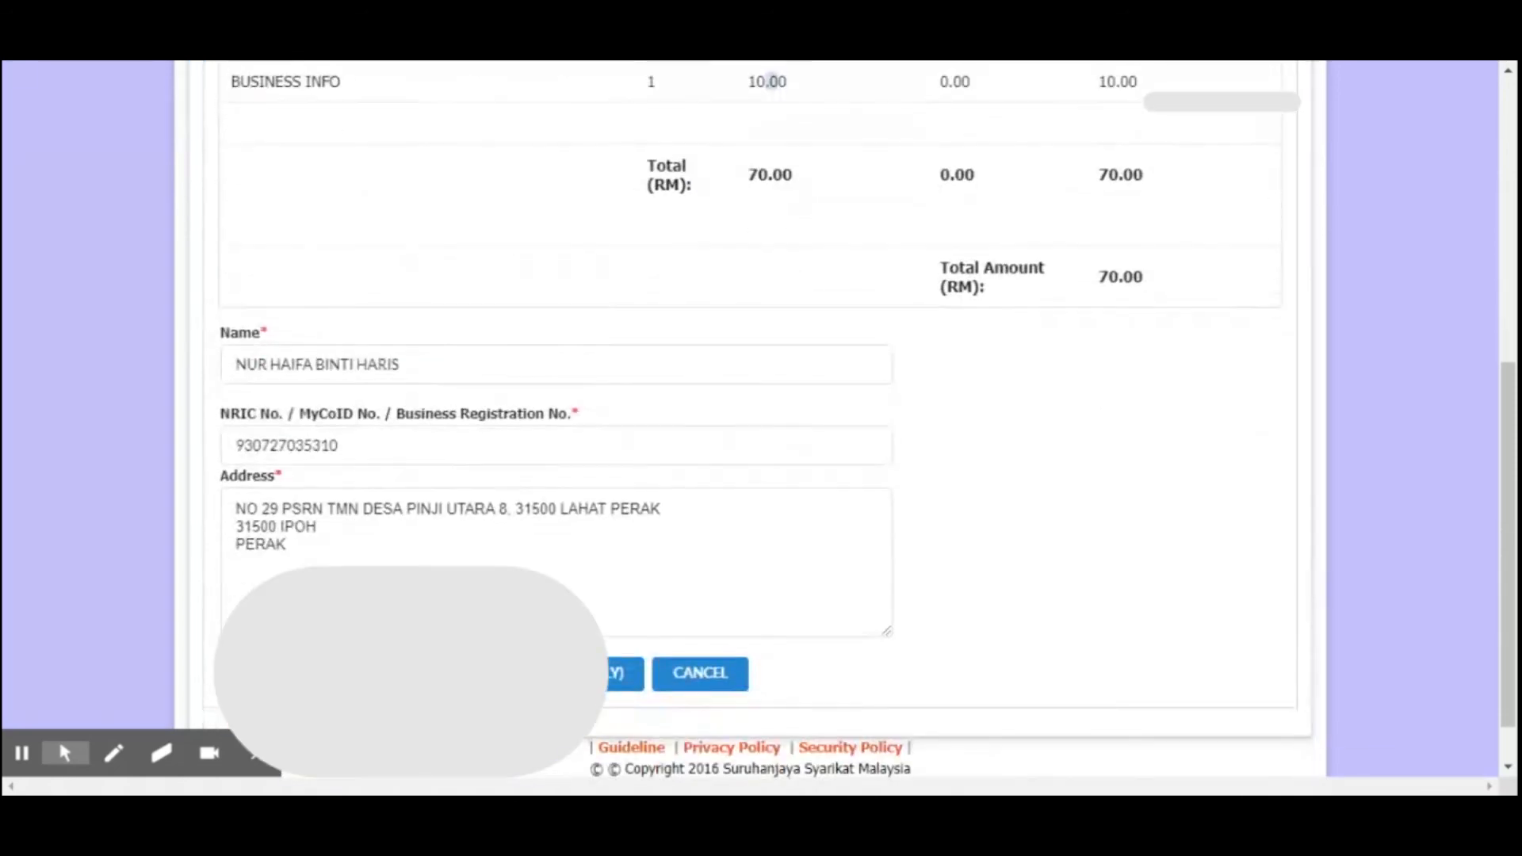
scroll(791, 530, "down", 1)
scroll(886, 451, "up", 6)
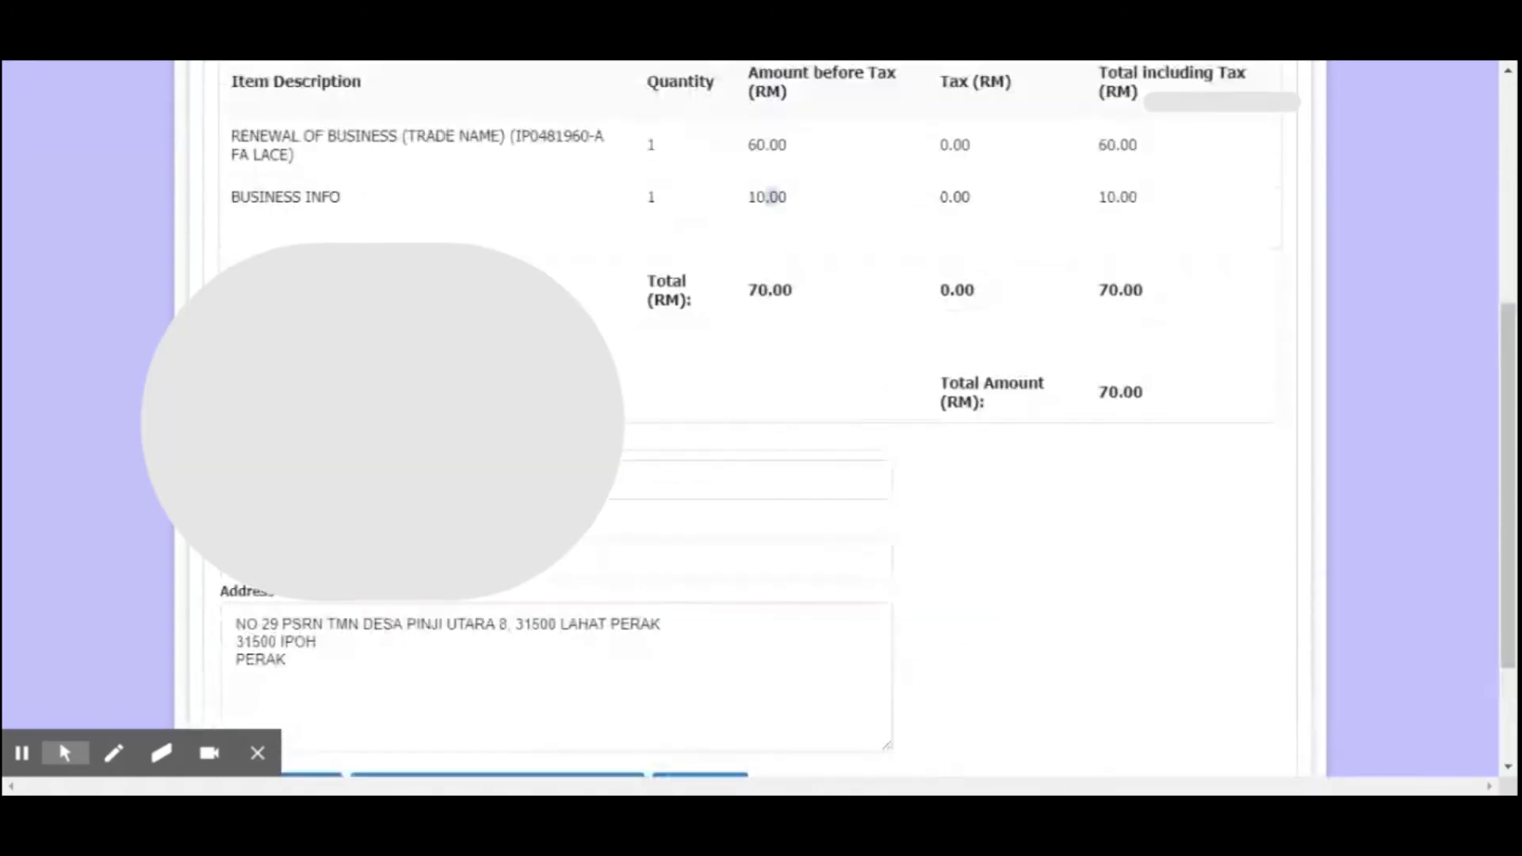
scroll(886, 451, "down", 6)
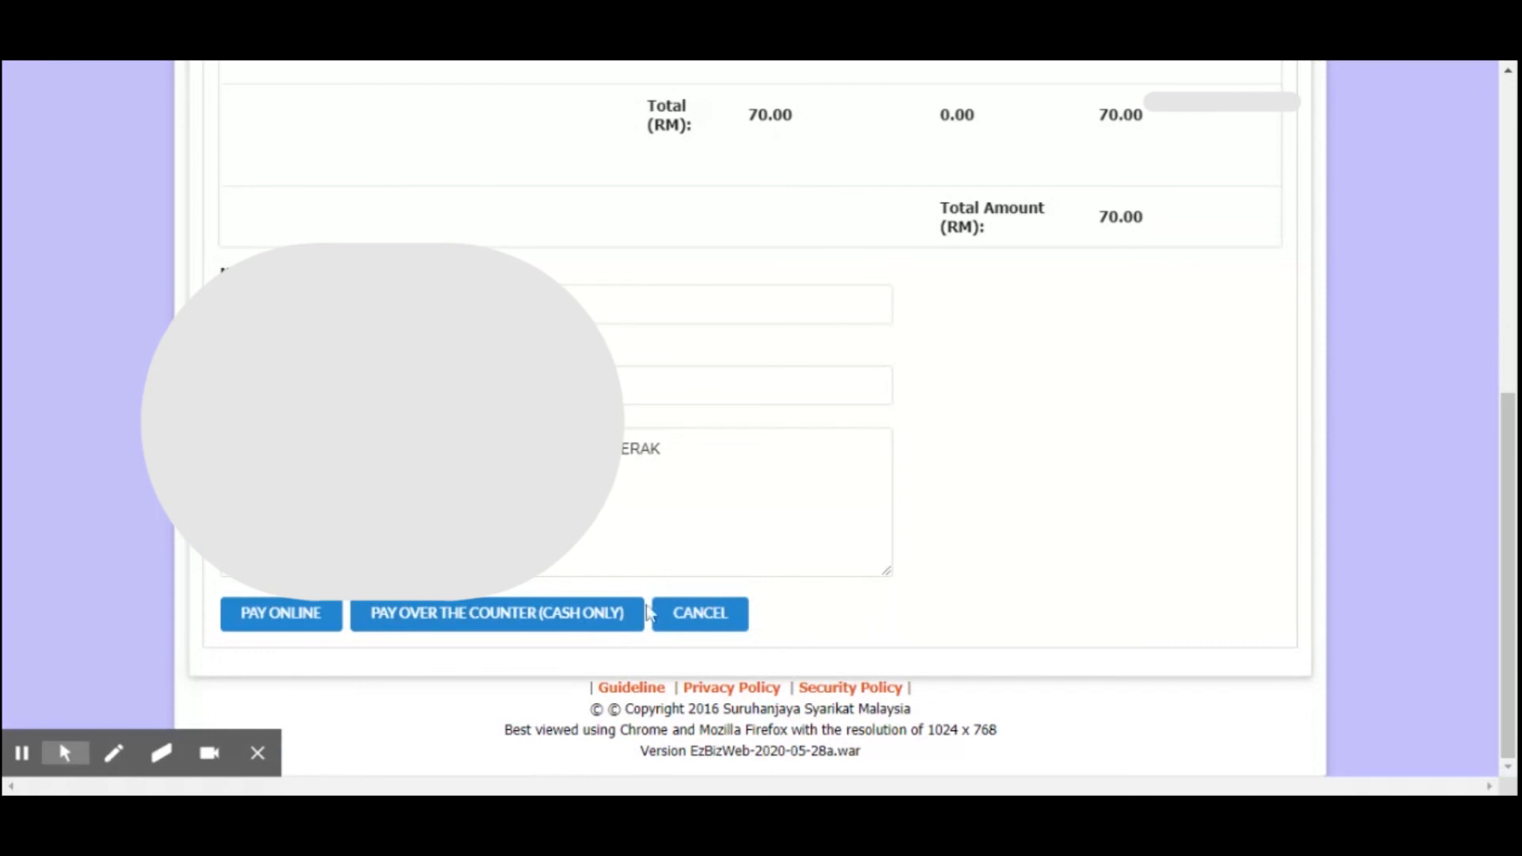
left_click(266, 626)
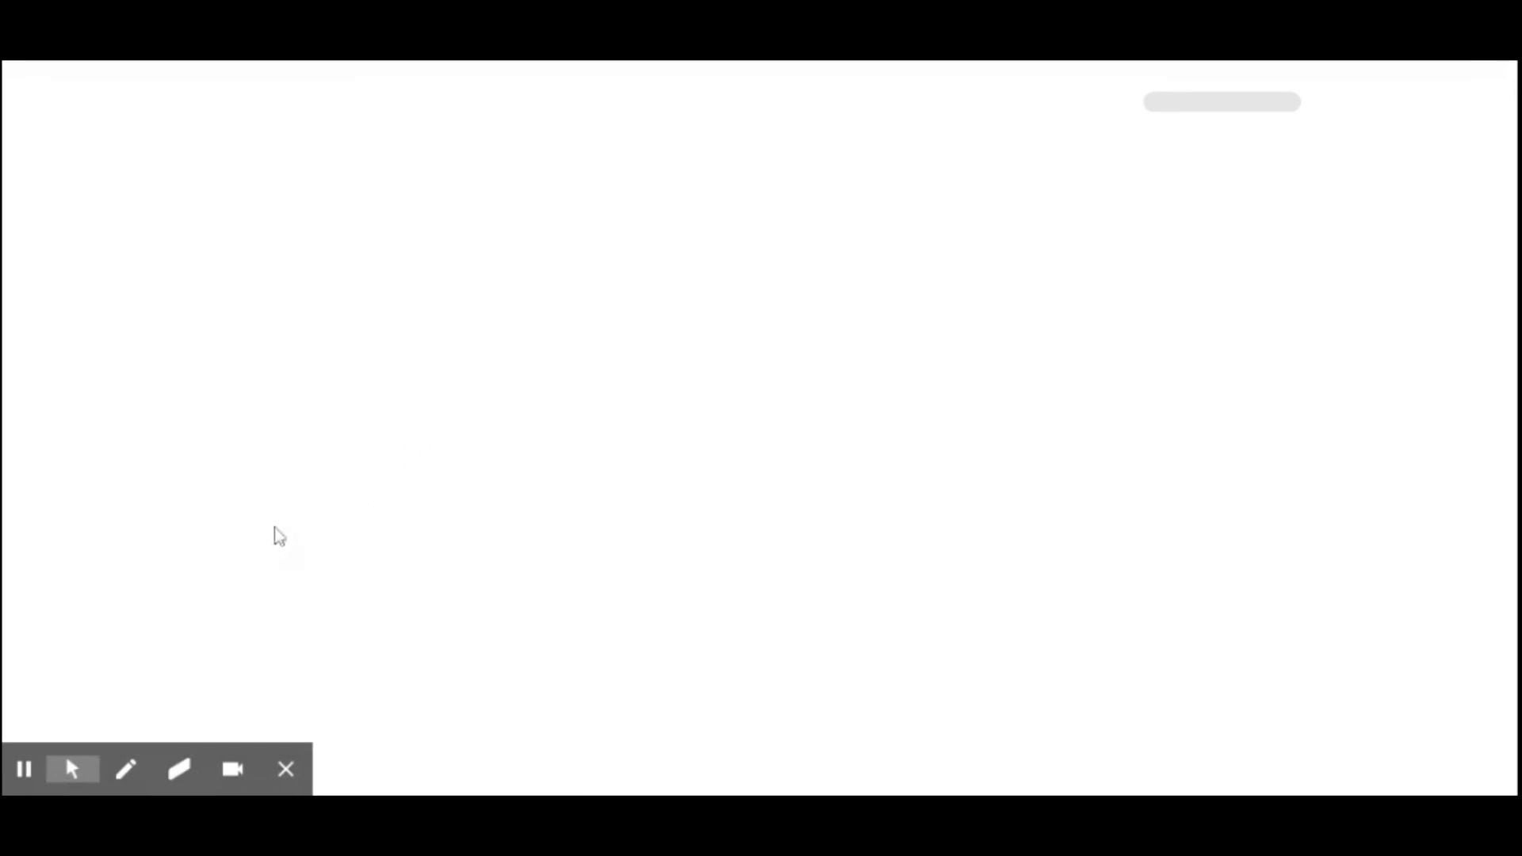
Open the Renewal History from the renewal services under My Business Services
mouse_move(14, 773)
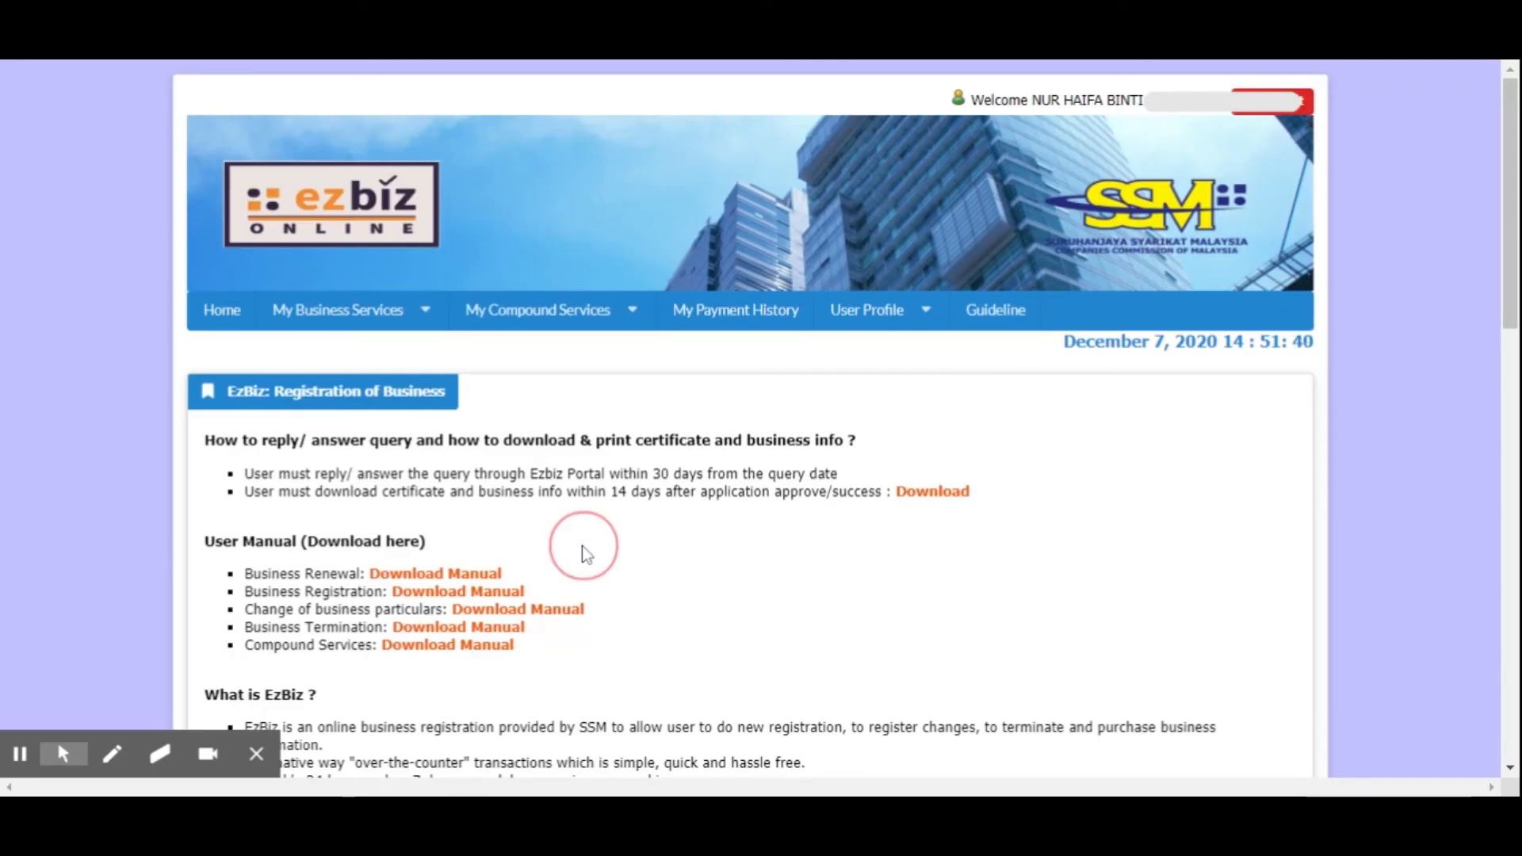
left_click(430, 316)
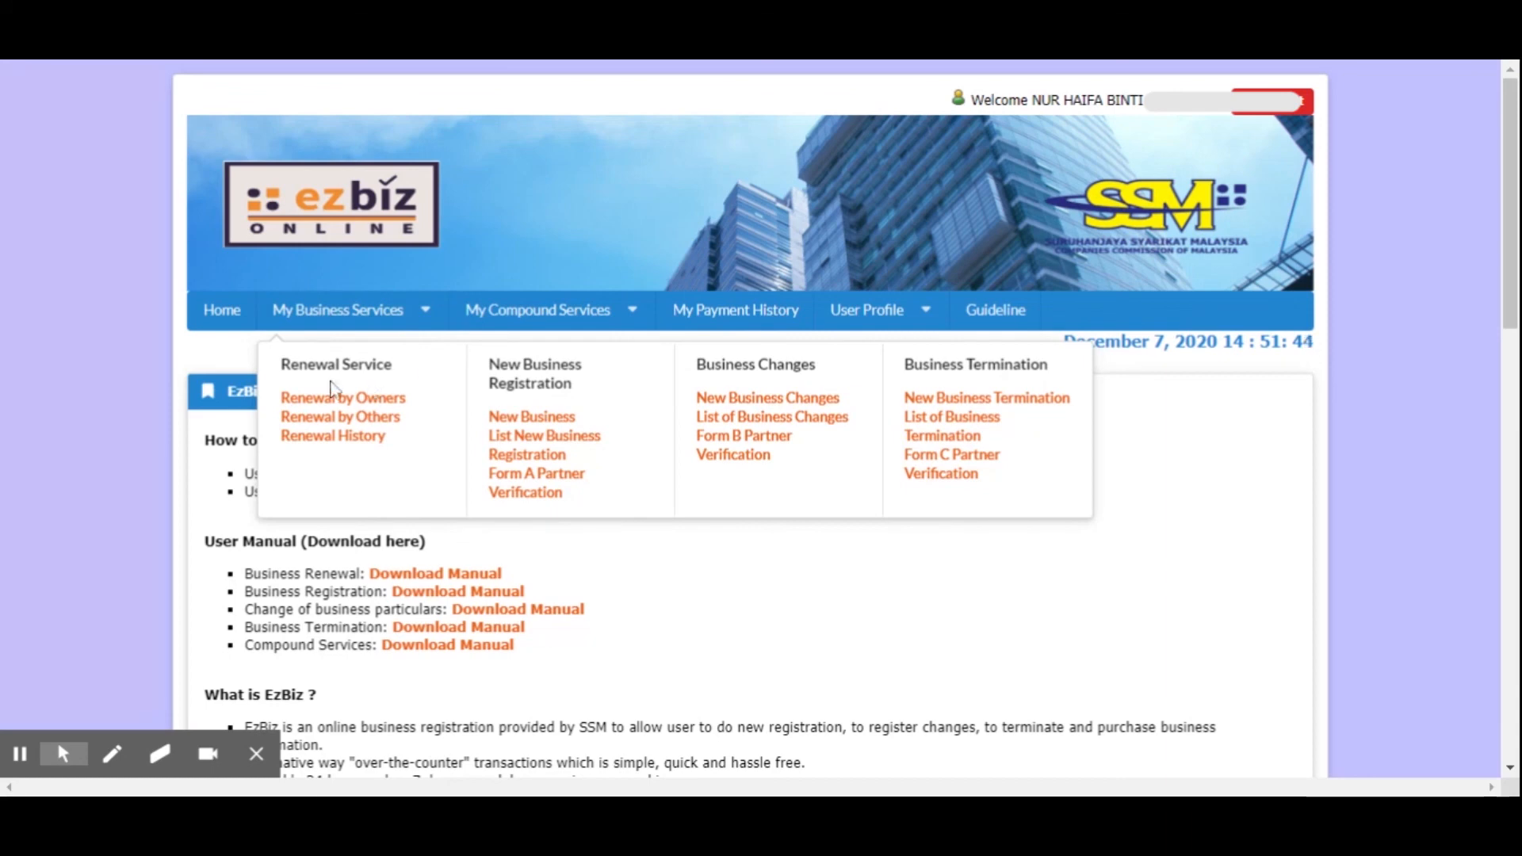
left_click(377, 315)
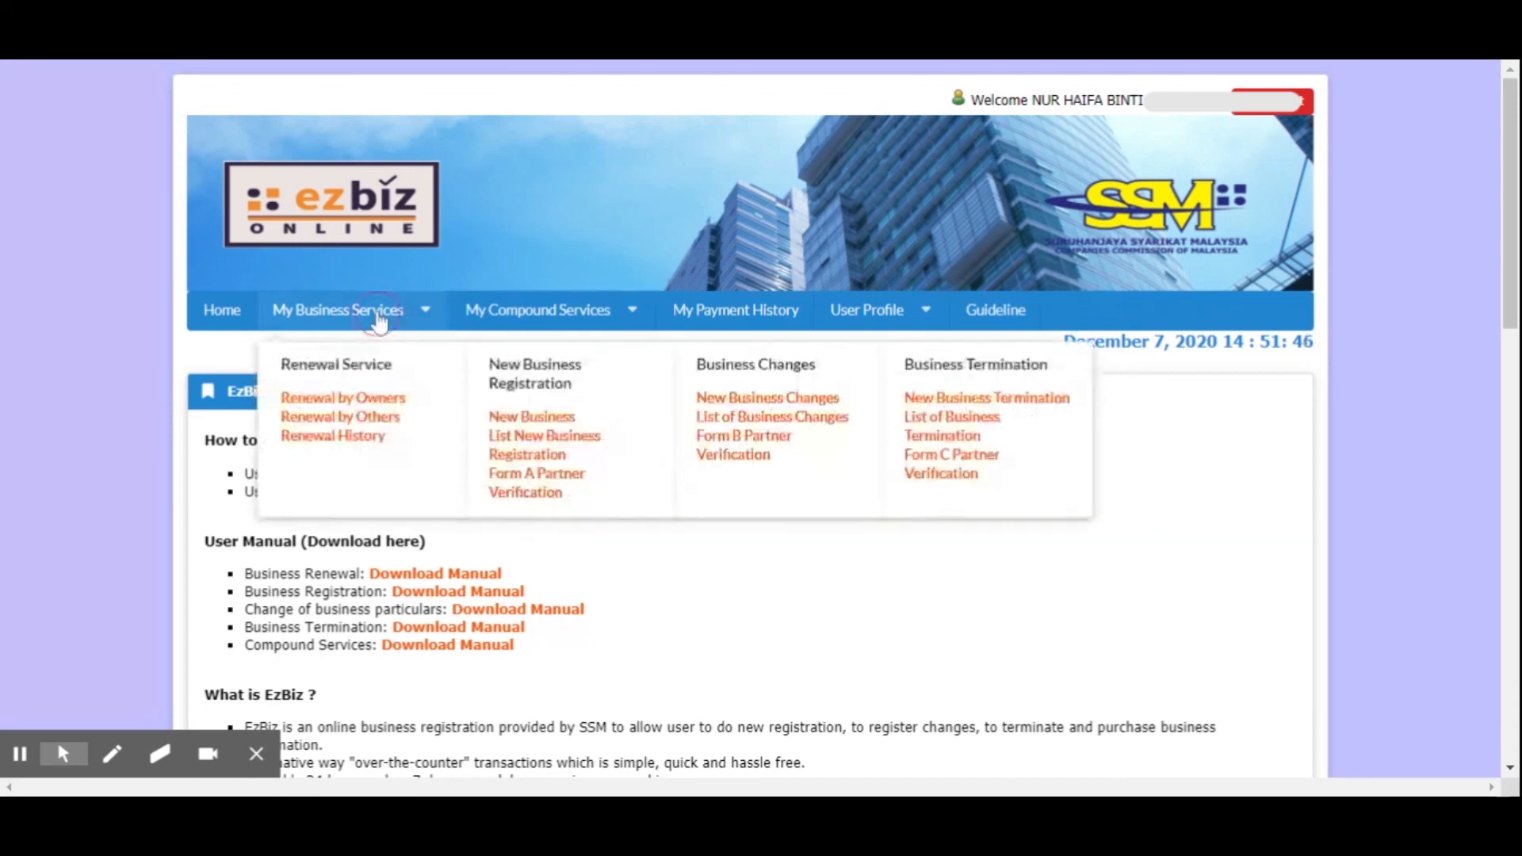
left_click(379, 320)
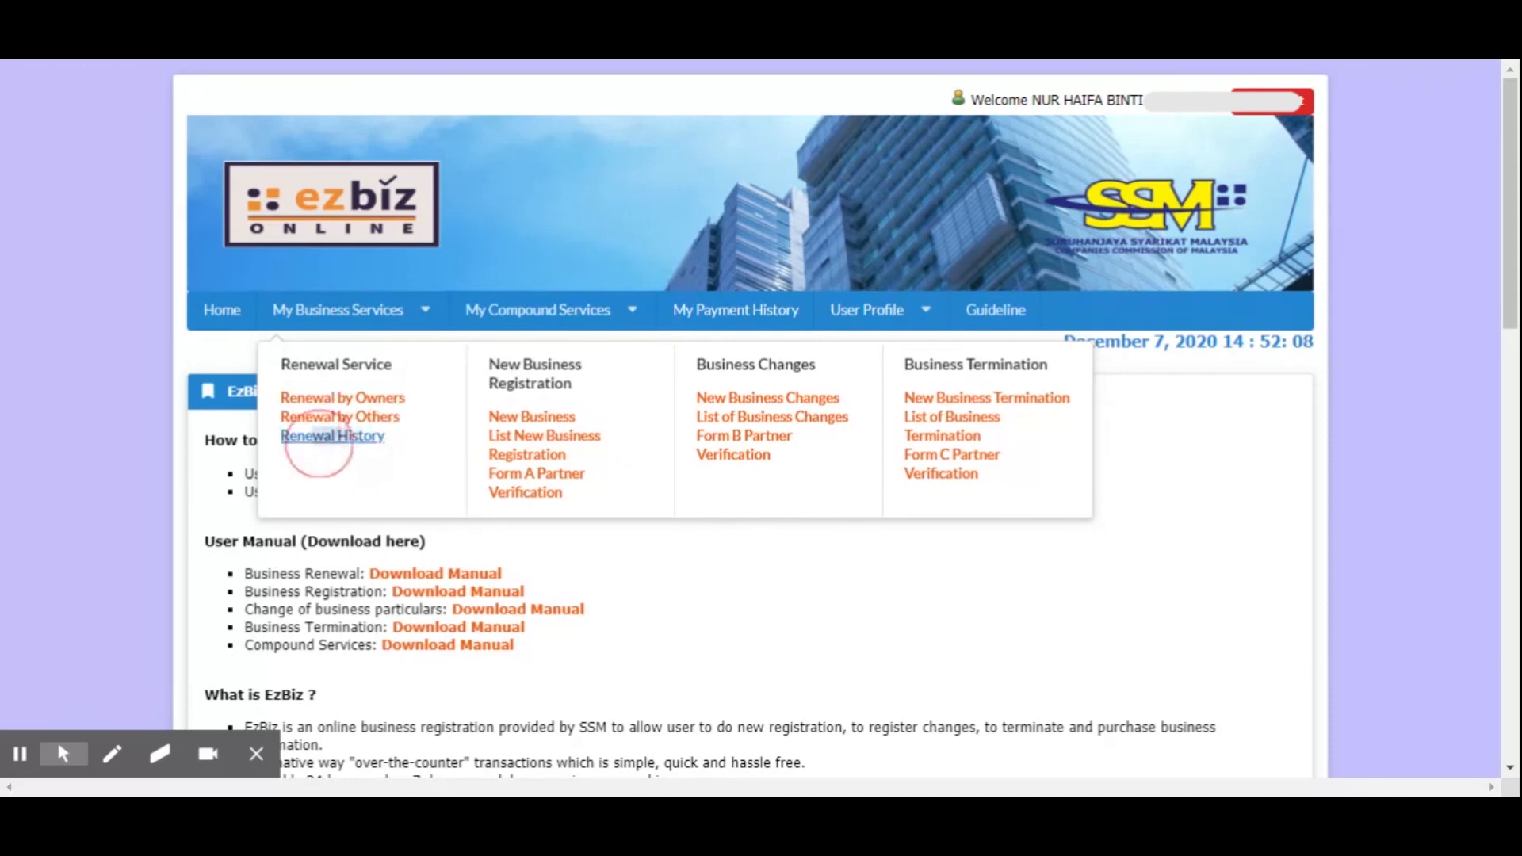
left_click(367, 444)
left_click(369, 442)
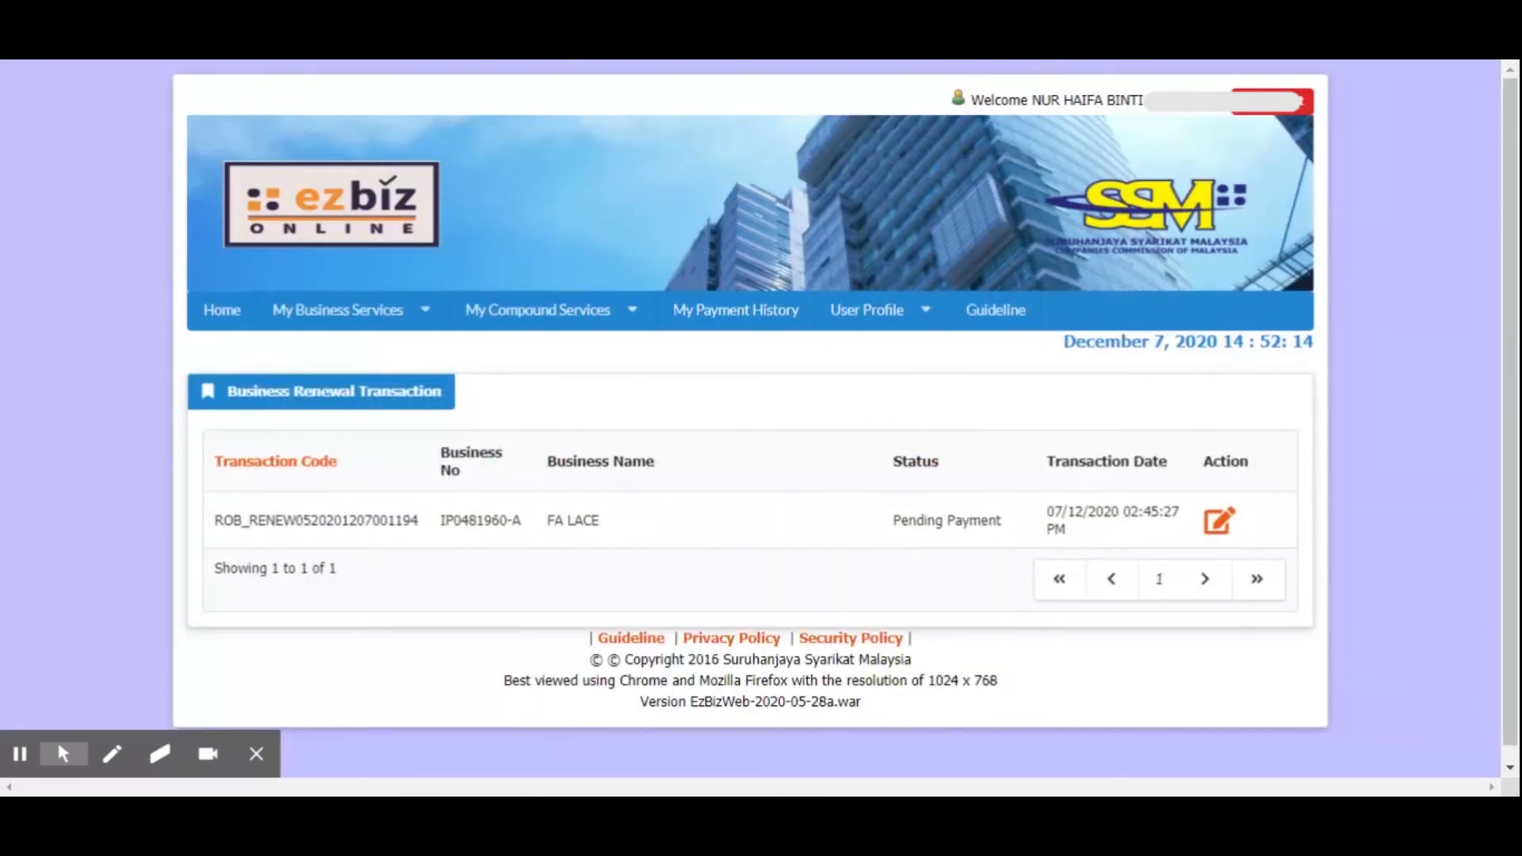
Highlight the status of the FA LACE renewal transaction and point out its edit action
left_click_drag(878, 523, 1006, 525)
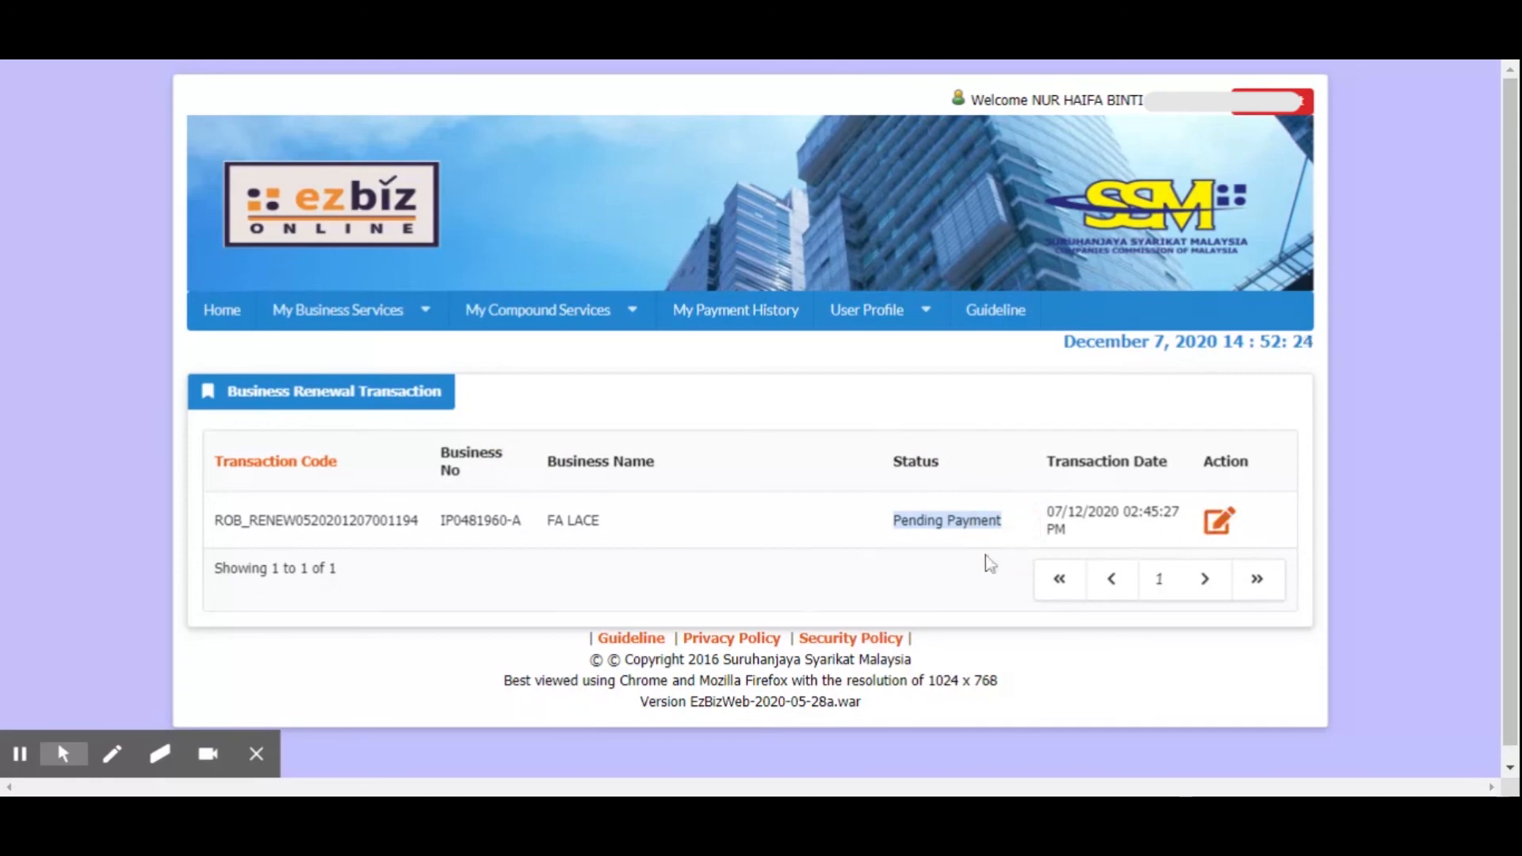
left_click(814, 528)
left_click(1221, 523)
Show the available business services once more, dismiss the list and log out of the portal
left_click(381, 315)
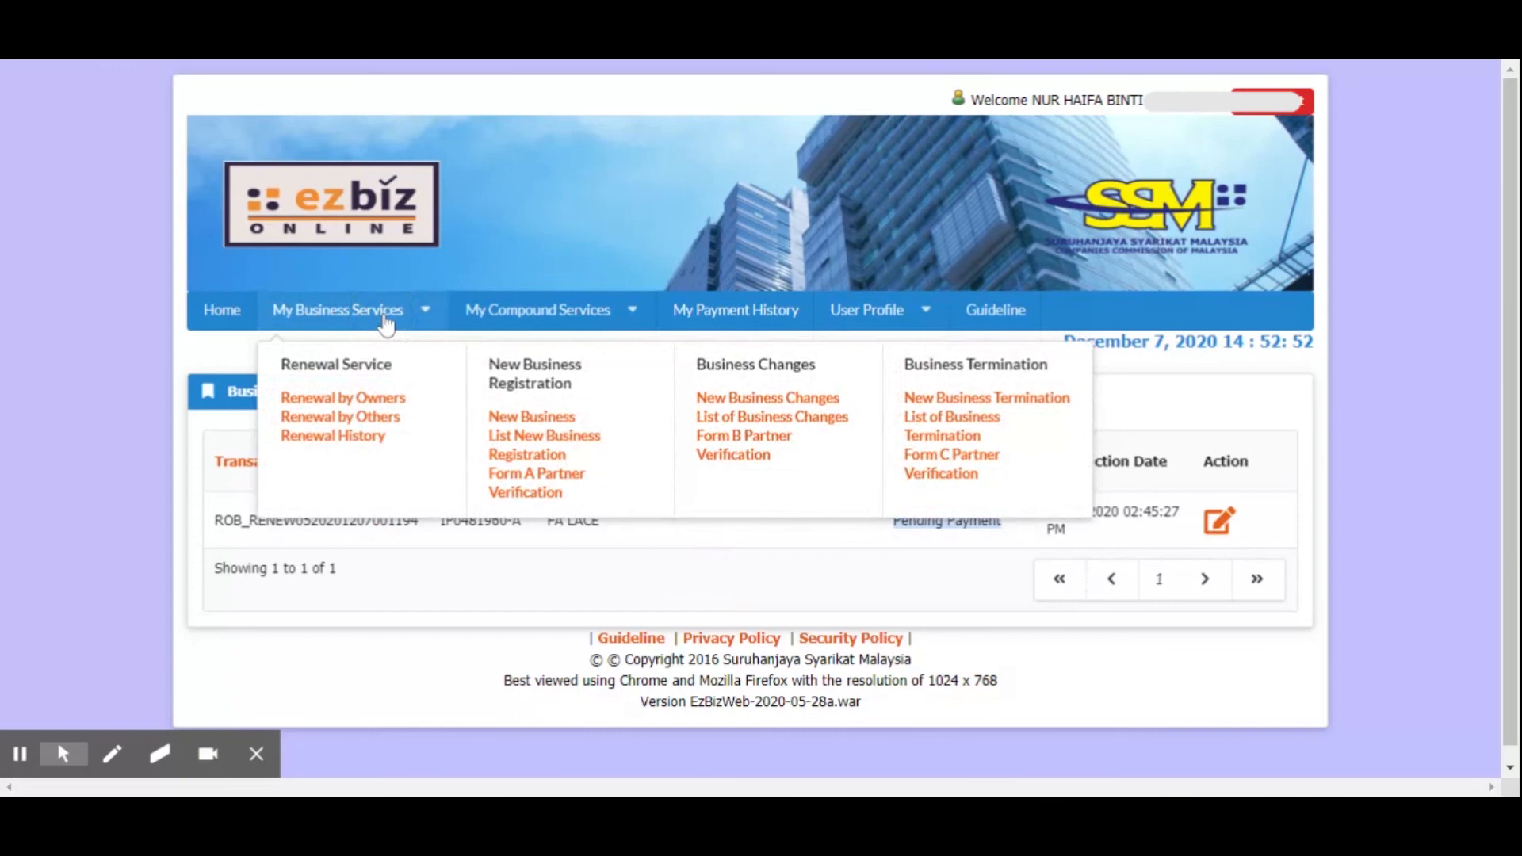
left_click(631, 569)
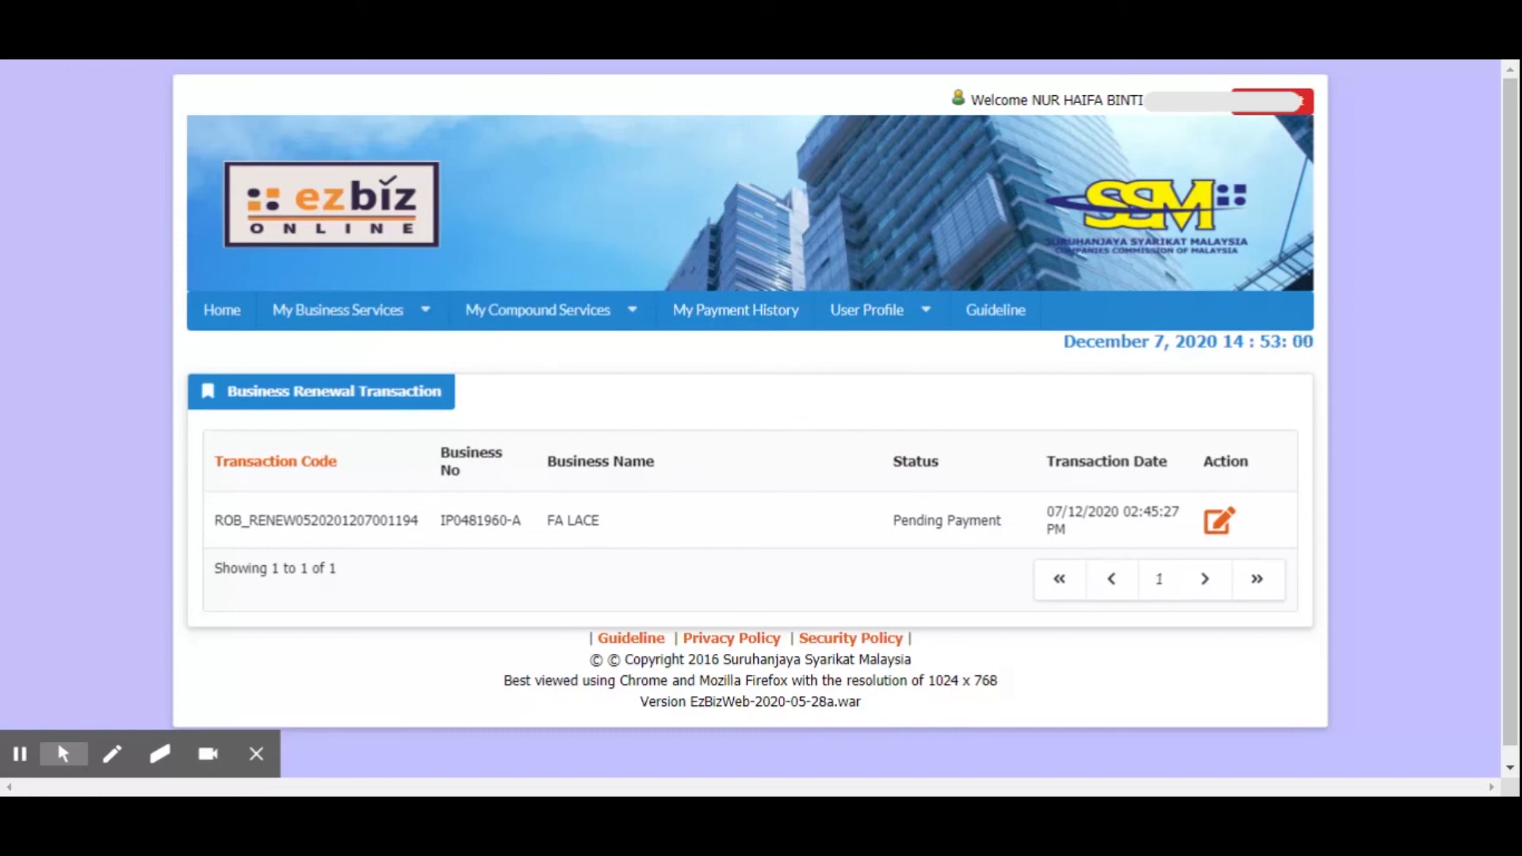
left_click(1278, 111)
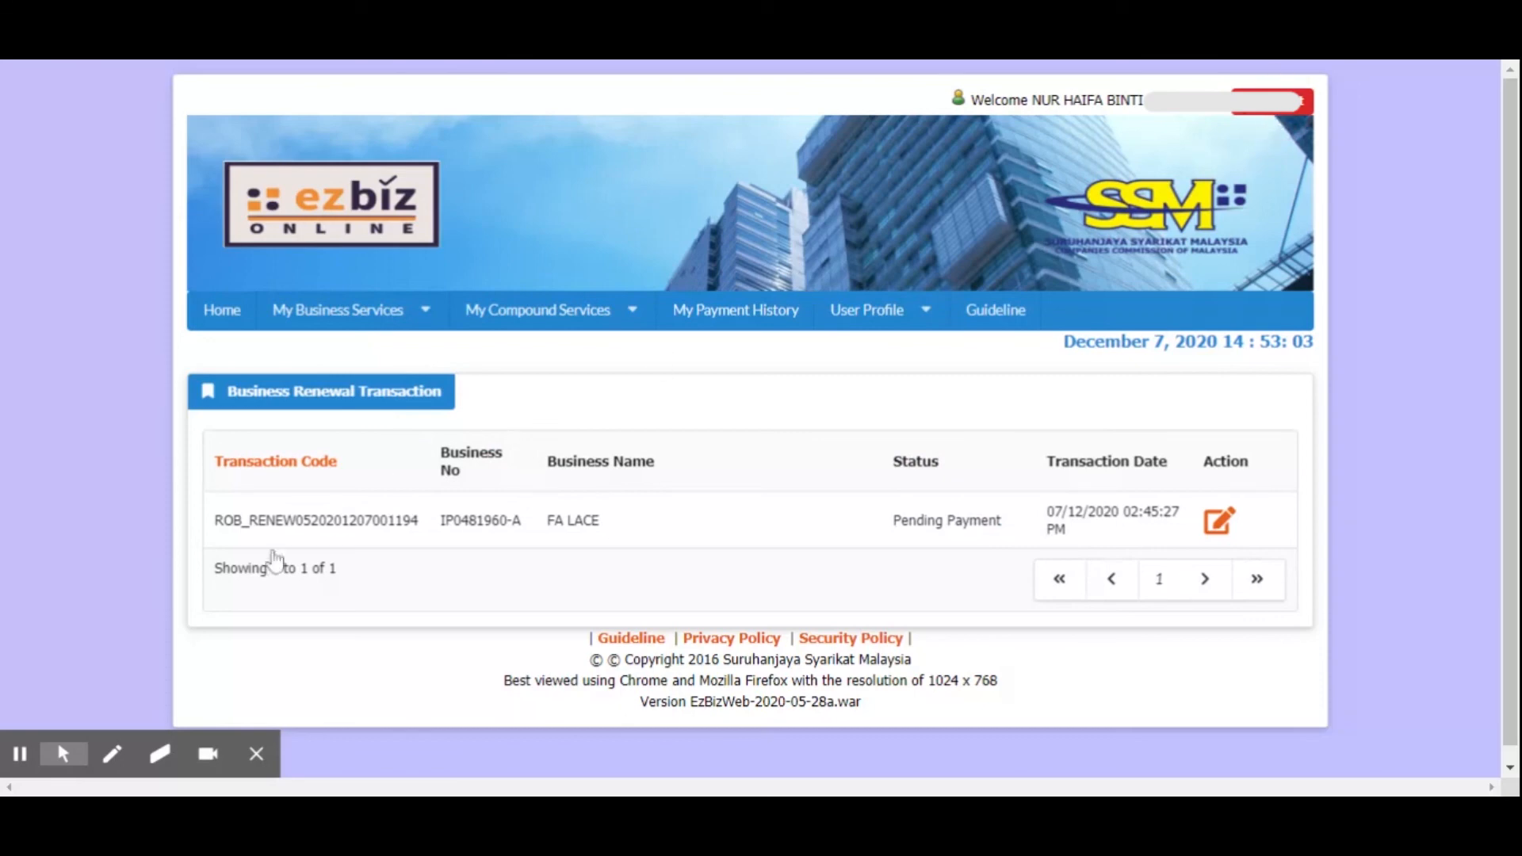